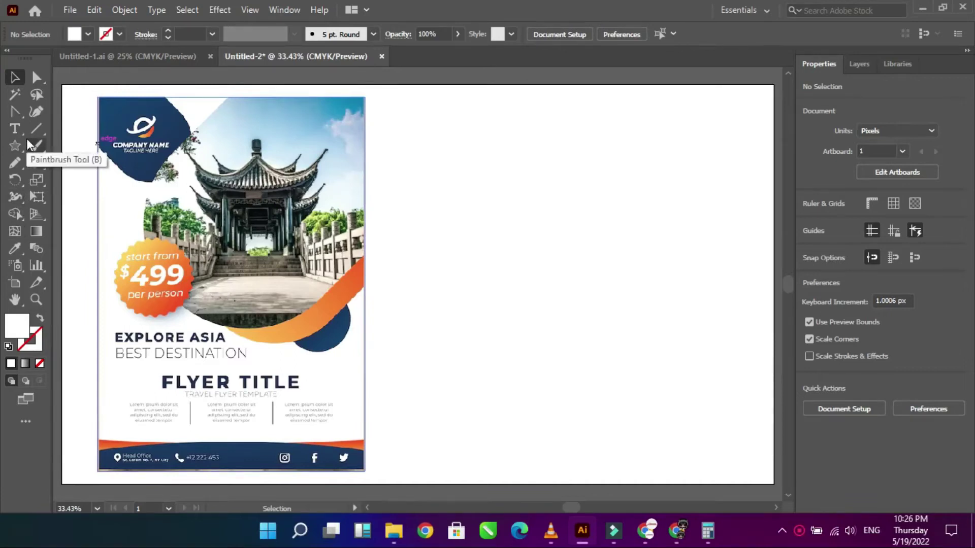
Switch to the Rectangle Tool (M) from the toolbar's shape tool group
{"action": "left_click", "coordinate": [17, 146]}
{"action": "left_click", "coordinate": [50, 146]}
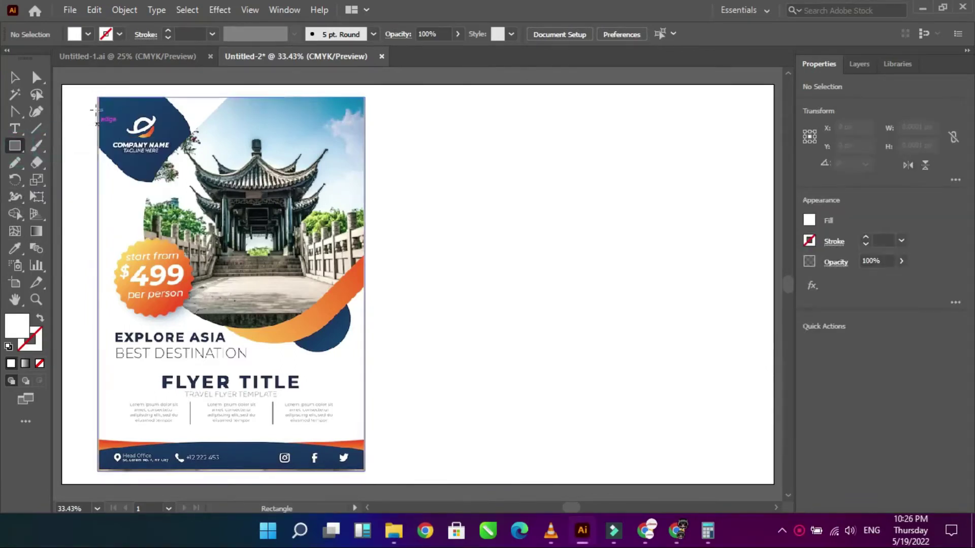
Draw a rectangle matching the sample flyer, move it to the empty right side and shorten it slightly
{"action": "left_click_drag", "start_coordinate": [100, 99], "coordinate": [364, 477]}
{"action": "key", "text": "v"}
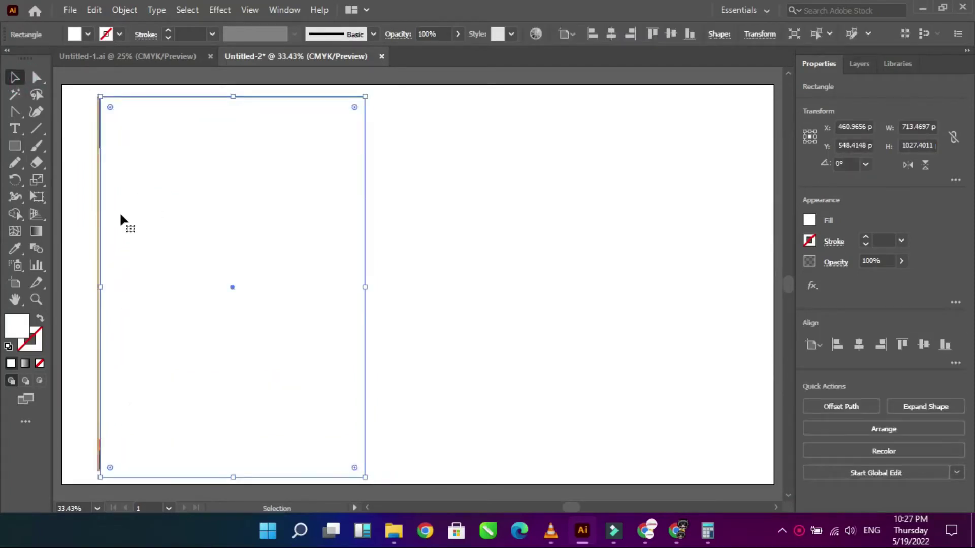
{"action": "left_click_drag", "start_coordinate": [228, 285], "coordinate": [547, 319]}
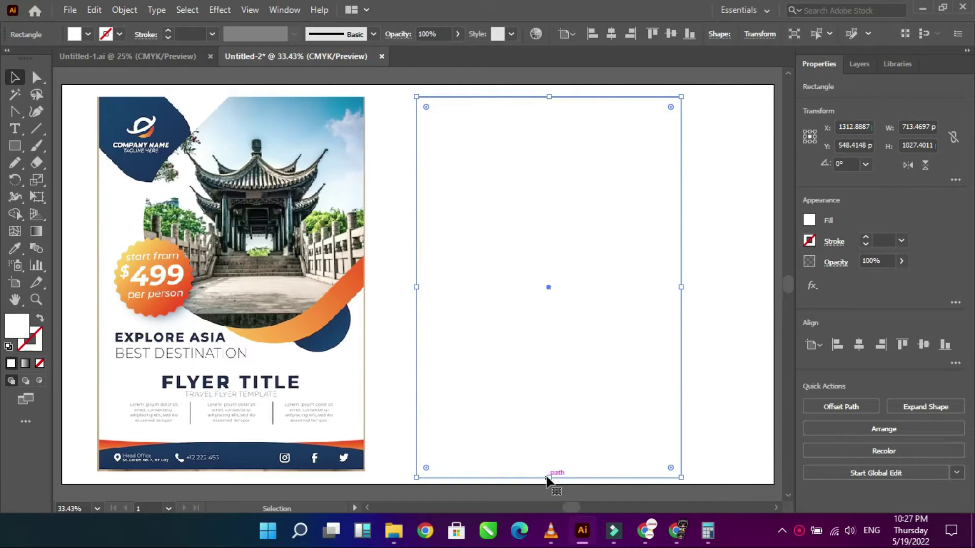
{"action": "left_click_drag", "start_coordinate": [549, 477], "coordinate": [399, 471]}
{"action": "key", "text": "ctrl+shift+a"}
Give the new rectangle no fill and a black stroke, leaving an outline frame
{"action": "left_click", "coordinate": [645, 208]}
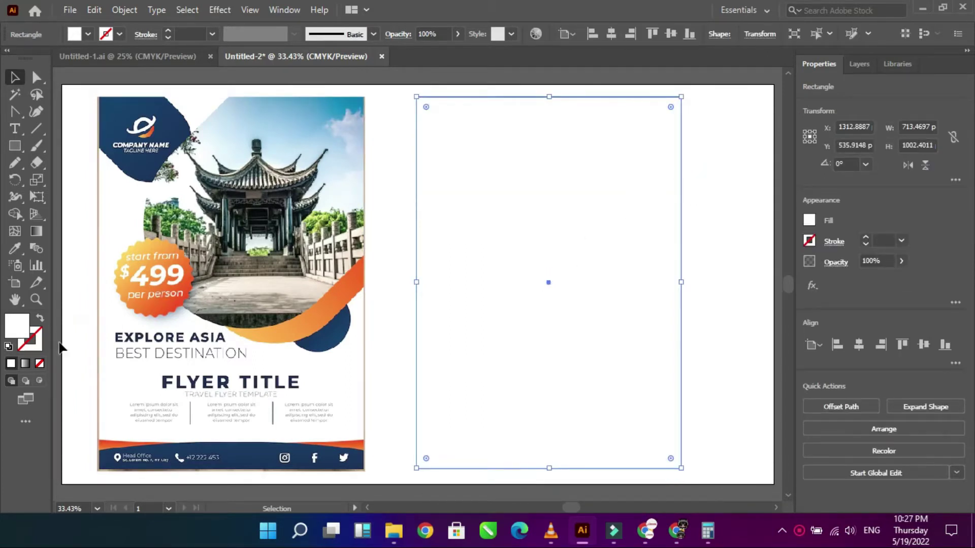
{"action": "left_click", "coordinate": [88, 34]}
{"action": "left_click", "coordinate": [40, 58]}
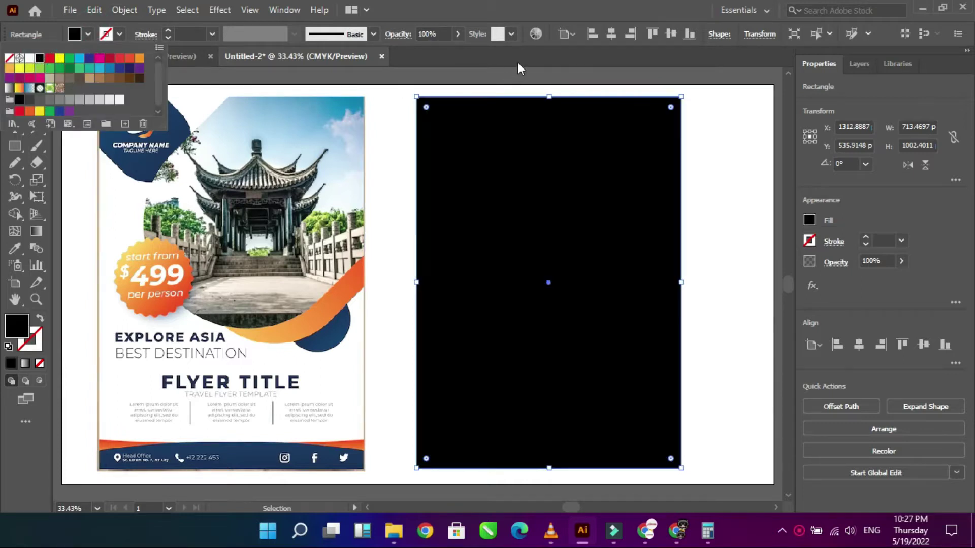
{"action": "left_click", "coordinate": [517, 62]}
{"action": "key", "text": "shift+x"}
{"action": "left_click", "coordinate": [718, 148]}
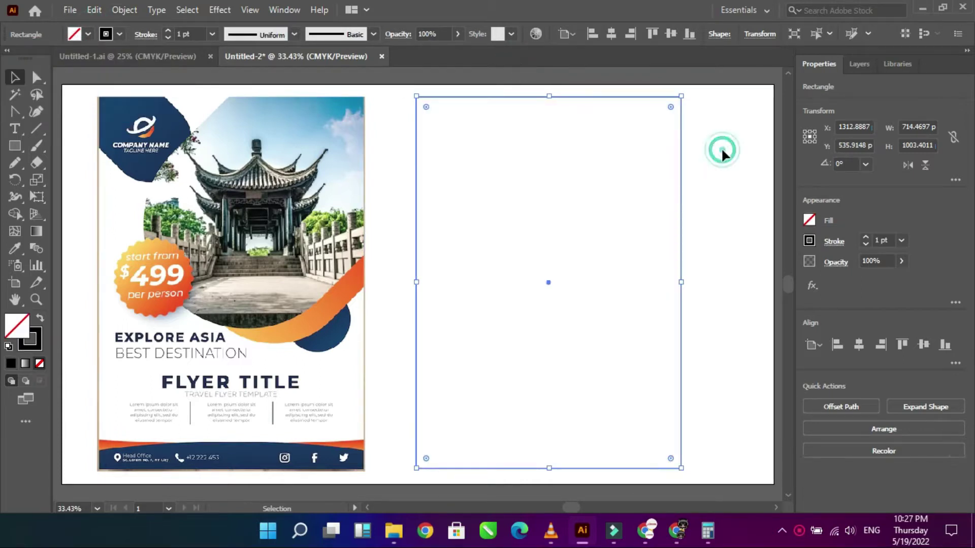
{"action": "left_click", "coordinate": [678, 101]}
Draw a rectangle in the frame's top-right and round its bottom into a semicircle
{"action": "left_click", "coordinate": [15, 146]}
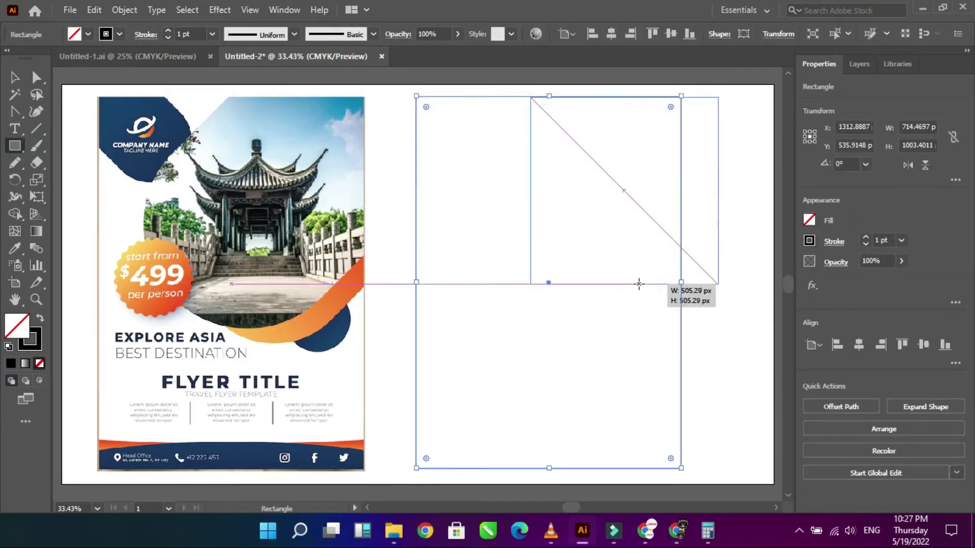
{"action": "left_click_drag", "start_coordinate": [530, 96], "coordinate": [681, 290]}
{"action": "left_click", "coordinate": [20, 76]}
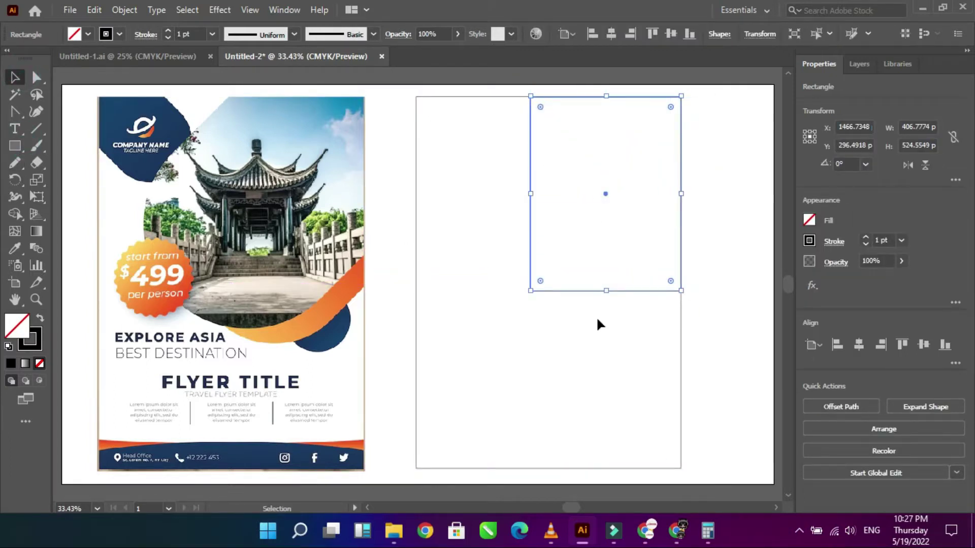
{"action": "mouse_move", "coordinate": [671, 282]}
{"action": "left_mouse_down"}
{"action": "mouse_move", "coordinate": [683, 207]}
{"action": "mouse_move", "coordinate": [678, 119]}
{"action": "left_mouse_up"}
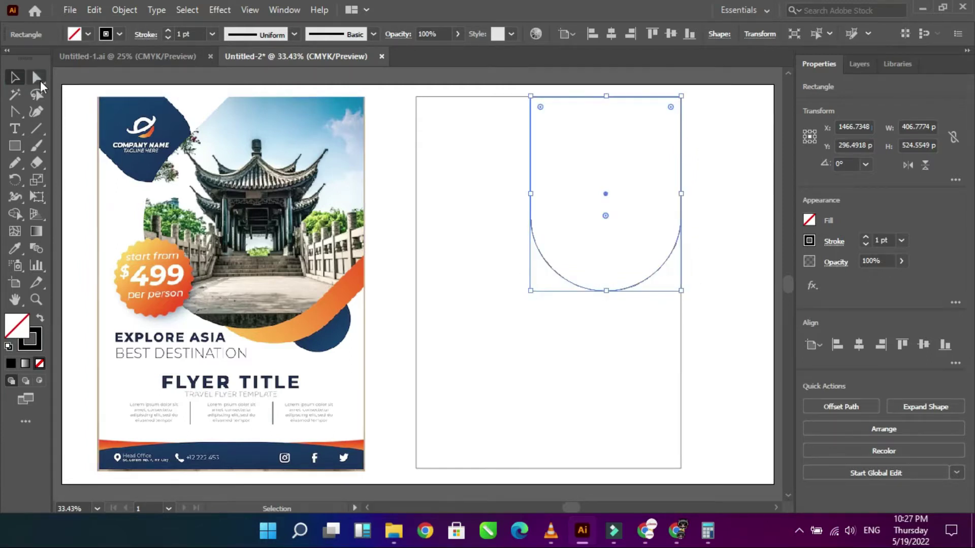
{"action": "left_click", "coordinate": [36, 77]}
{"action": "key", "text": "v"}
Stretch the pill taller, rotate it onto a diagonal, widen and reposition it
{"action": "left_click_drag", "start_coordinate": [609, 292], "coordinate": [615, 351]}
{"action": "mouse_move", "coordinate": [686, 359]}
{"action": "left_mouse_down"}
{"action": "mouse_move", "coordinate": [579, 233]}
{"action": "mouse_move", "coordinate": [595, 172]}
{"action": "left_mouse_up"}
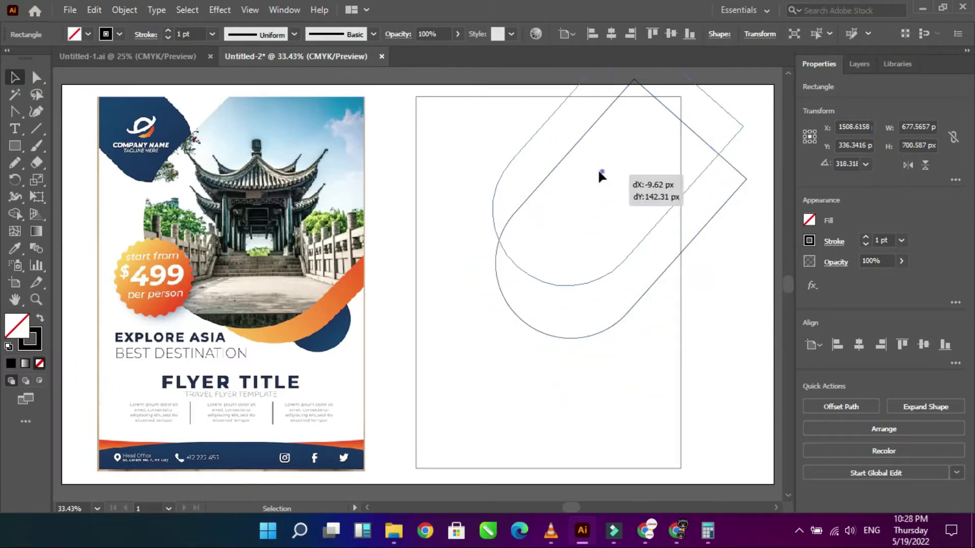
{"action": "left_click_drag", "start_coordinate": [653, 222], "coordinate": [670, 239]}
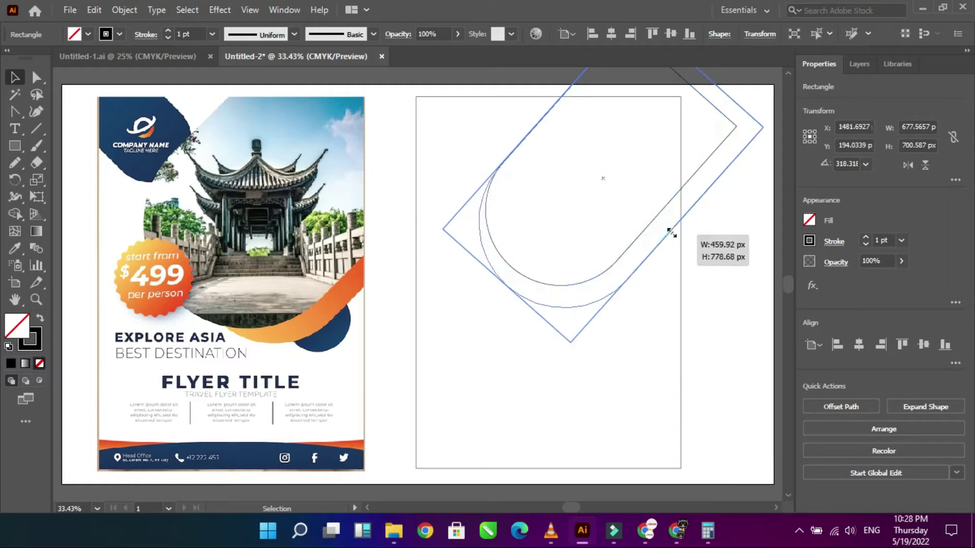
{"action": "left_click_drag", "start_coordinate": [606, 180], "coordinate": [610, 163]}
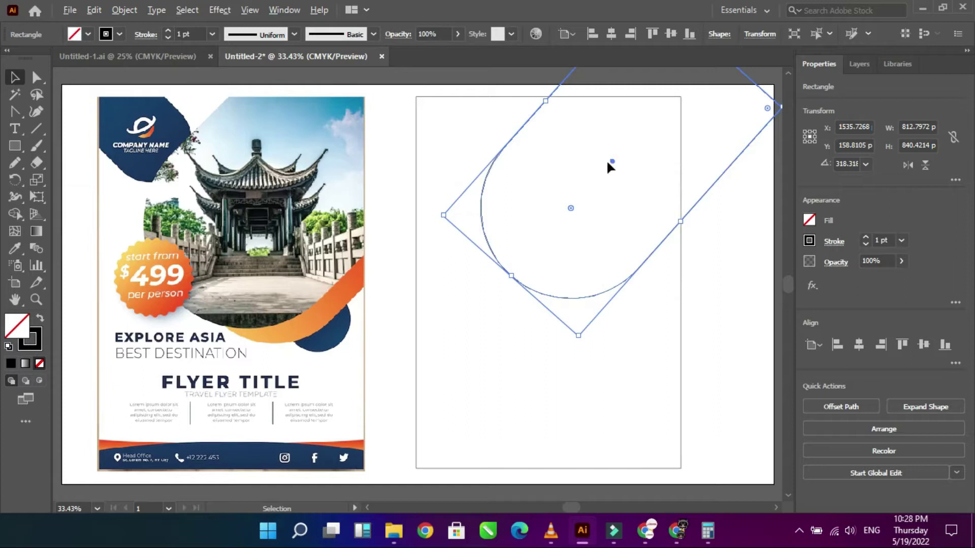
{"action": "left_click", "coordinate": [608, 161]}
{"action": "left_click", "coordinate": [651, 249]}
Alt-drag a copy of the diagonal pill beside it and scale the copy slightly smaller
{"action": "left_click_drag", "start_coordinate": [651, 256], "coordinate": [699, 270]}
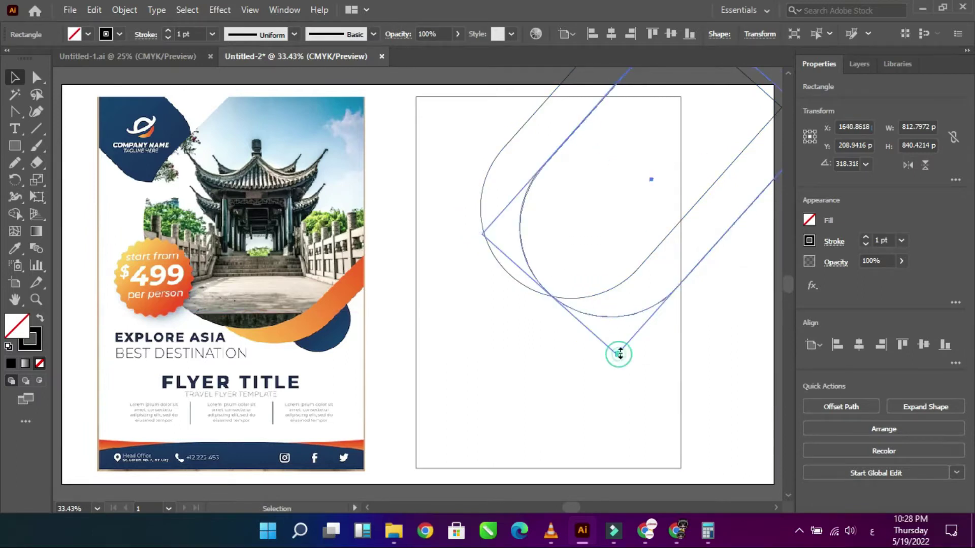
{"action": "left_click_drag", "start_coordinate": [620, 353], "coordinate": [644, 187]}
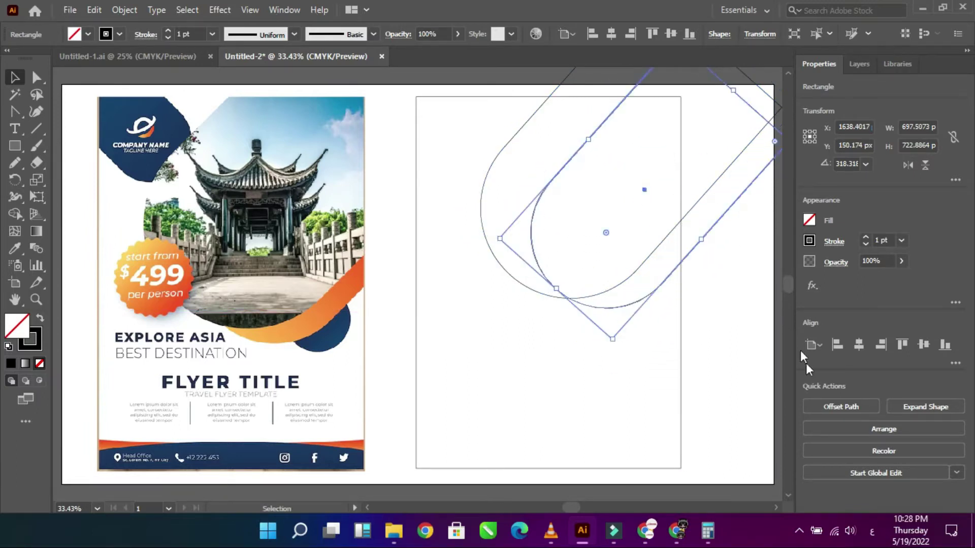
{"action": "left_click", "coordinate": [748, 353]}
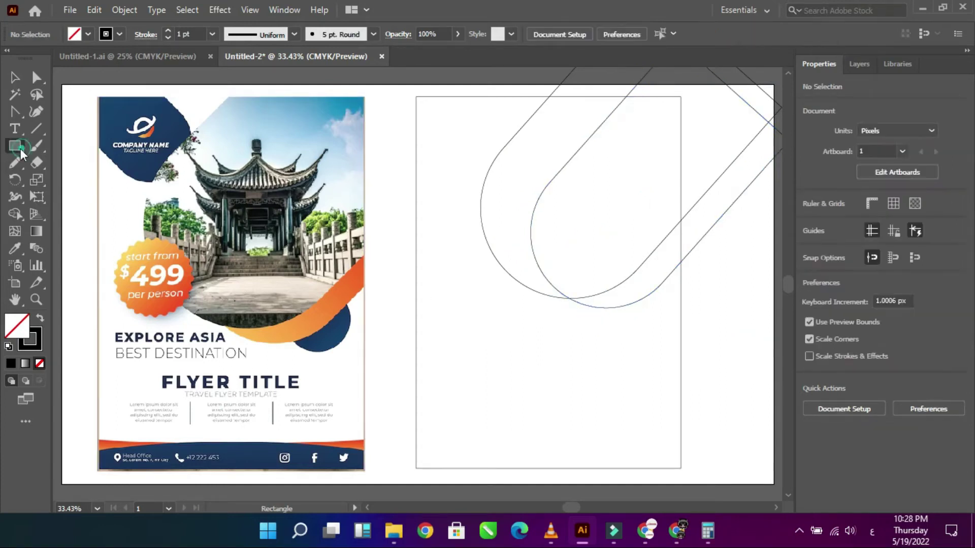
Draw a circle below the pill shapes and nudge it slightly left
{"action": "left_click_drag", "start_coordinate": [14, 146], "coordinate": [60, 178]}
{"action": "left_click_drag", "start_coordinate": [627, 270], "coordinate": [689, 332]}
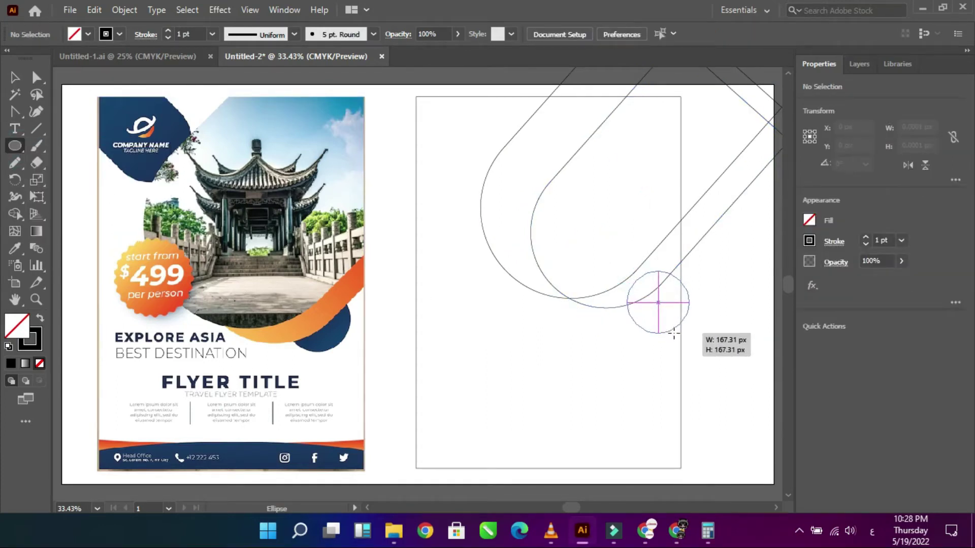
{"action": "key", "text": "v"}
{"action": "left_click_drag", "start_coordinate": [657, 304], "coordinate": [644, 305]}
Move, reflect and shrink the larger pill into the frame's top-left corner
{"action": "left_click", "coordinate": [703, 228]}
{"action": "mouse_move", "coordinate": [714, 228]}
{"action": "left_mouse_down"}
{"action": "mouse_move", "coordinate": [520, 331]}
{"action": "mouse_move", "coordinate": [463, 413]}
{"action": "left_mouse_up"}
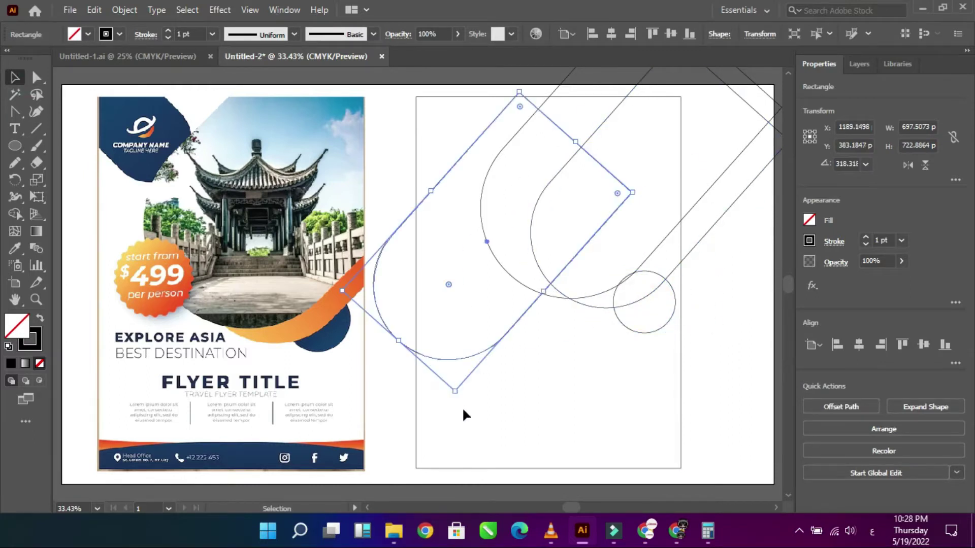
{"action": "left_click", "coordinate": [907, 165]}
{"action": "left_click_drag", "start_coordinate": [583, 367], "coordinate": [556, 297]}
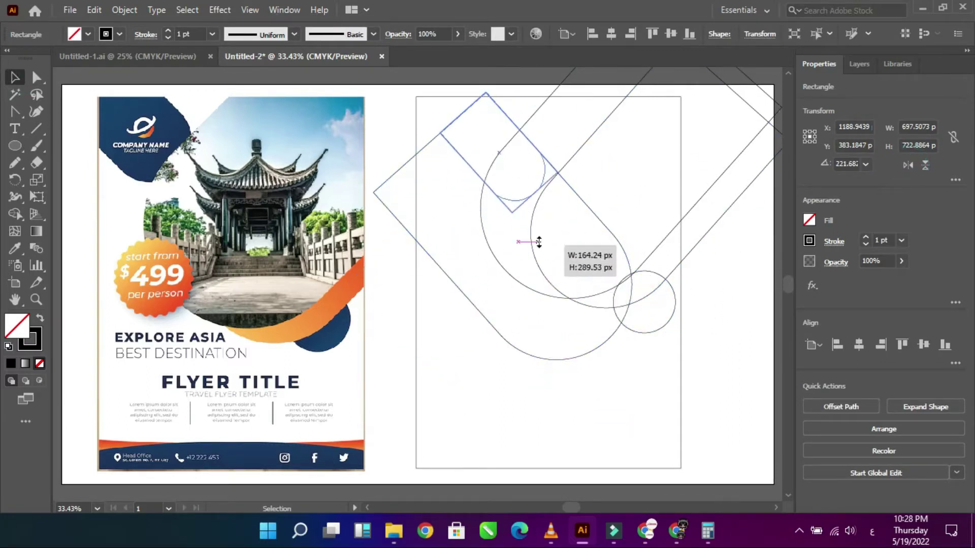
{"action": "left_click", "coordinate": [435, 116]}
{"action": "mouse_move", "coordinate": [502, 178]}
{"action": "left_mouse_down"}
{"action": "mouse_move", "coordinate": [453, 165]}
{"action": "mouse_move", "coordinate": [443, 120]}
{"action": "left_mouse_up"}
{"action": "left_click", "coordinate": [451, 165]}
{"action": "left_click", "coordinate": [447, 123]}
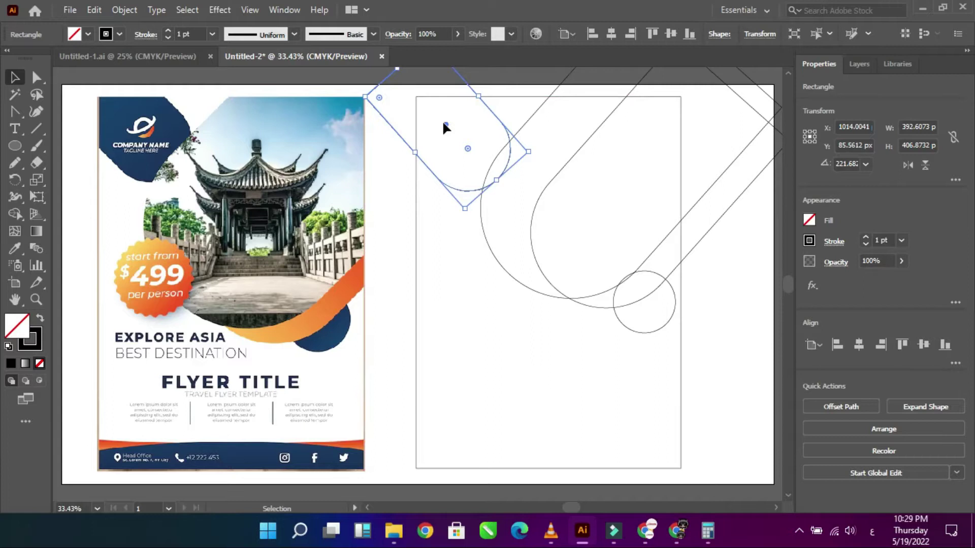
Draw a thin rectangle strip along the frame's bottom edge
{"action": "left_click", "coordinate": [412, 231]}
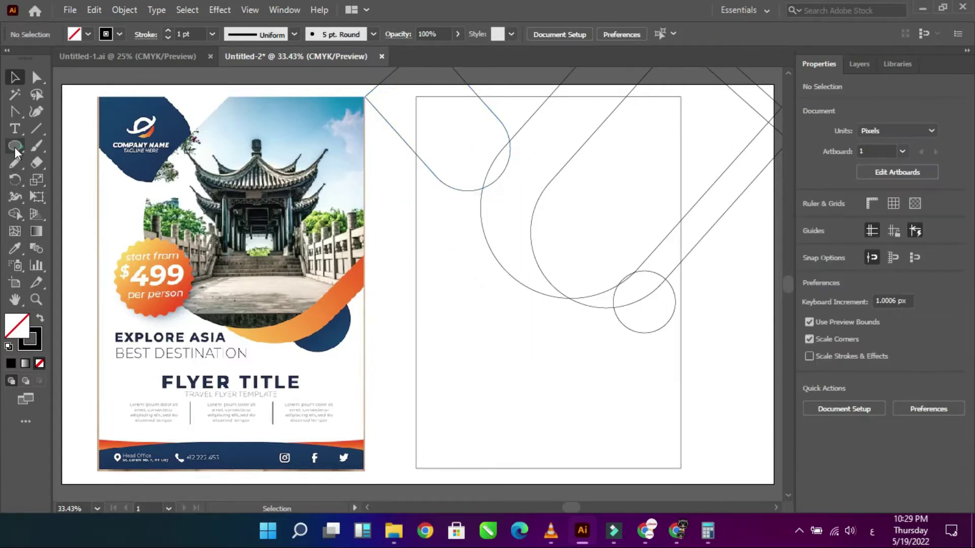
{"action": "left_click_drag", "start_coordinate": [15, 147], "coordinate": [56, 147]}
{"action": "left_click_drag", "start_coordinate": [416, 469], "coordinate": [682, 439]}
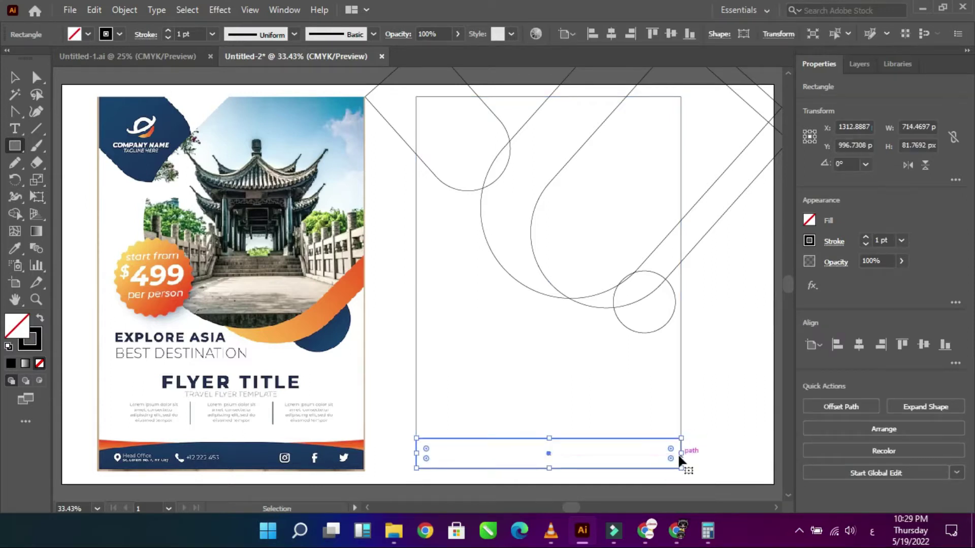
Make a slightly taller bottom strip and bend its top edge into a gentle upward curve
{"action": "left_click", "coordinate": [549, 438]}
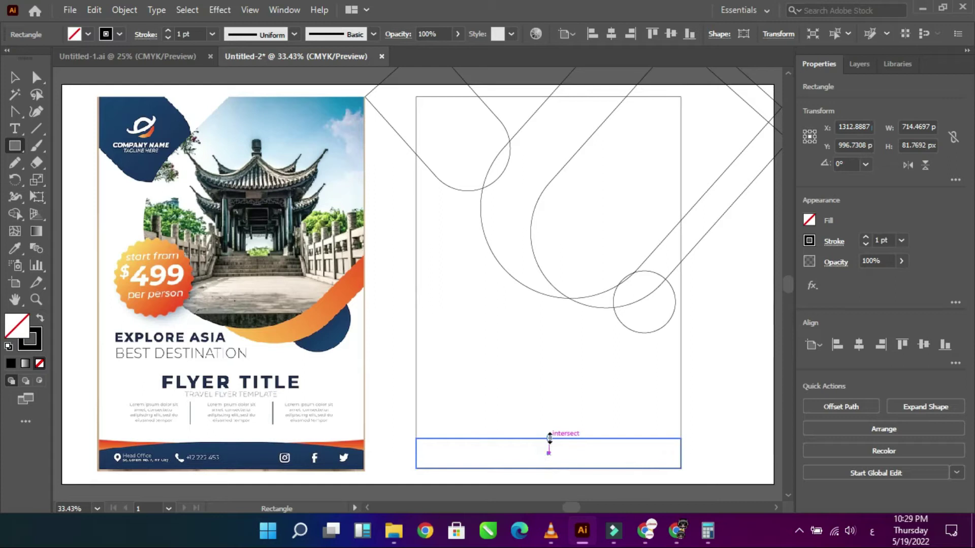
{"action": "left_click_drag", "start_coordinate": [549, 437], "coordinate": [549, 427]}
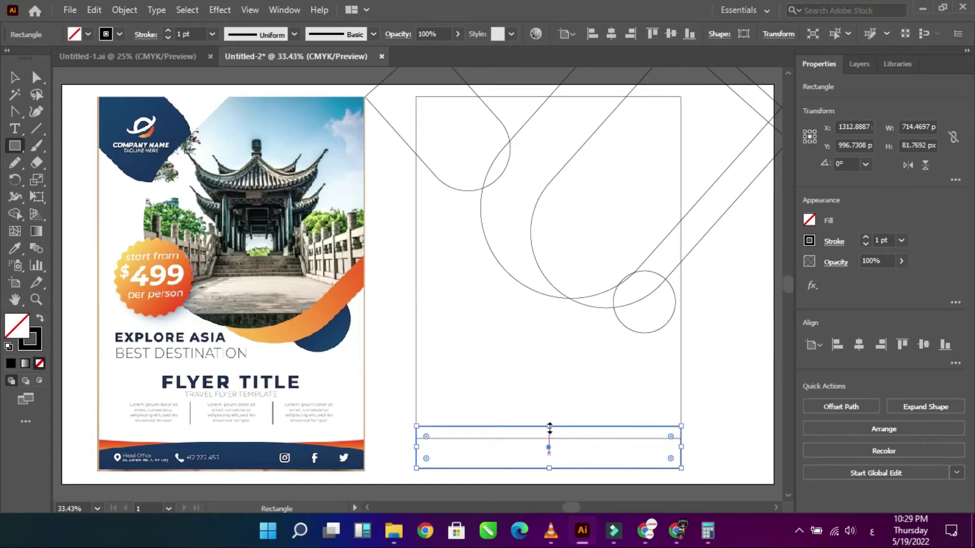
{"action": "key", "text": "v"}
{"action": "left_click", "coordinate": [543, 463]}
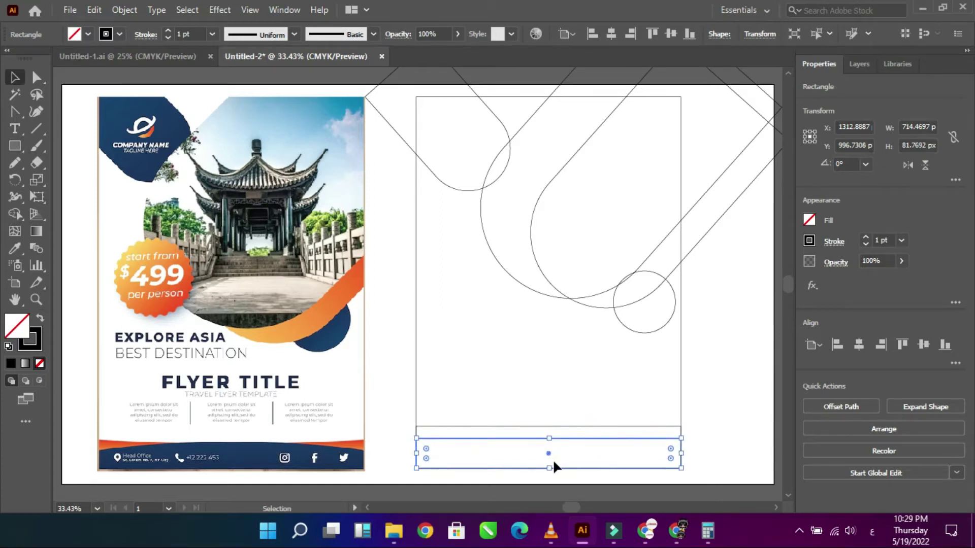
{"action": "left_click", "coordinate": [18, 107]}
{"action": "left_click_drag", "start_coordinate": [547, 437], "coordinate": [546, 424]}
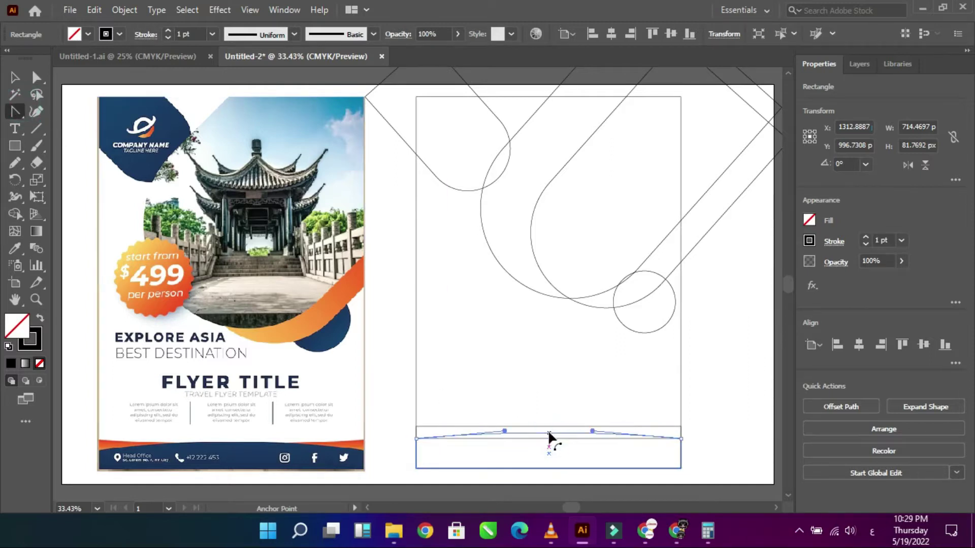
{"action": "key", "text": "v"}
{"action": "left_click", "coordinate": [387, 191]}
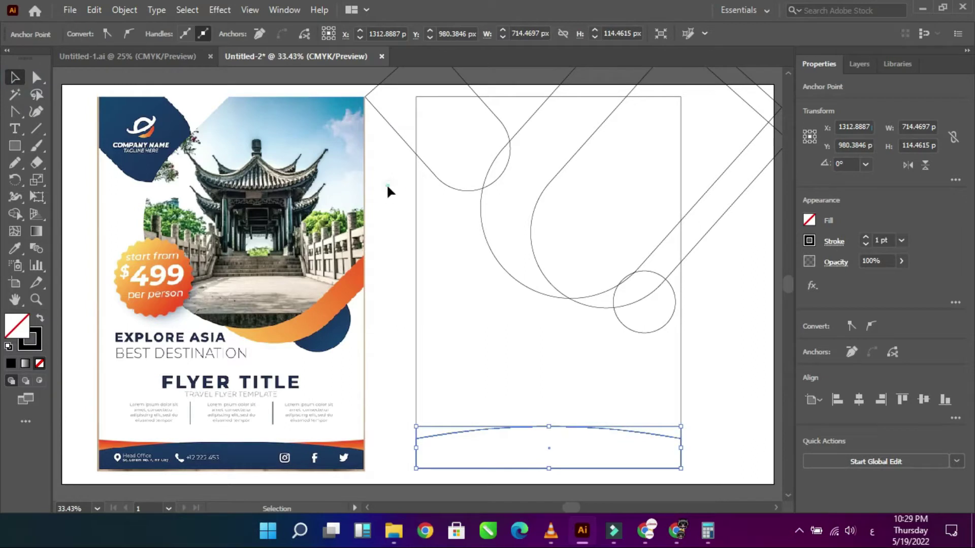
{"action": "left_click", "coordinate": [456, 193]}
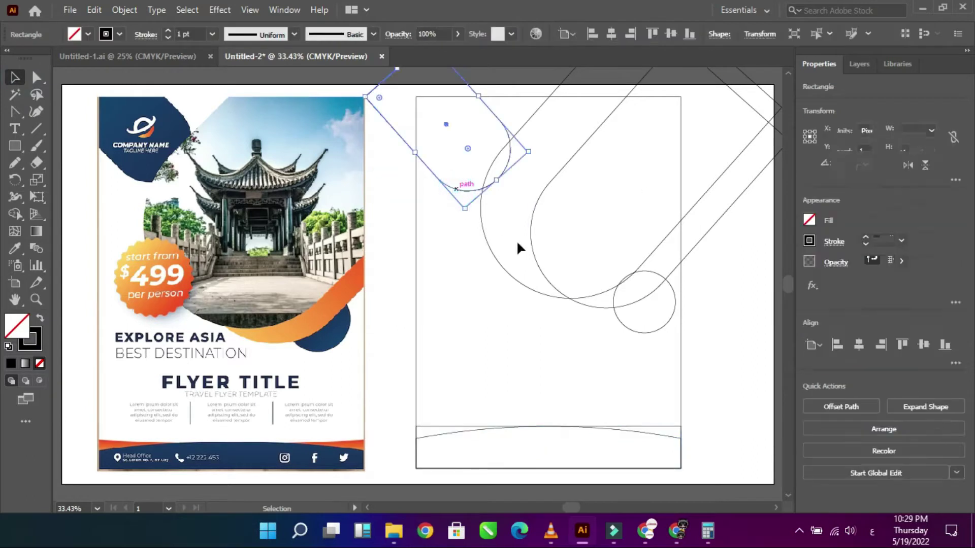
Fill the small top-left pill with the flyer's navy and resize the large diagonal pill
{"action": "left_click", "coordinate": [15, 248]}
{"action": "left_click", "coordinate": [119, 117]}
{"action": "left_click", "coordinate": [15, 77]}
{"action": "left_click", "coordinate": [578, 146]}
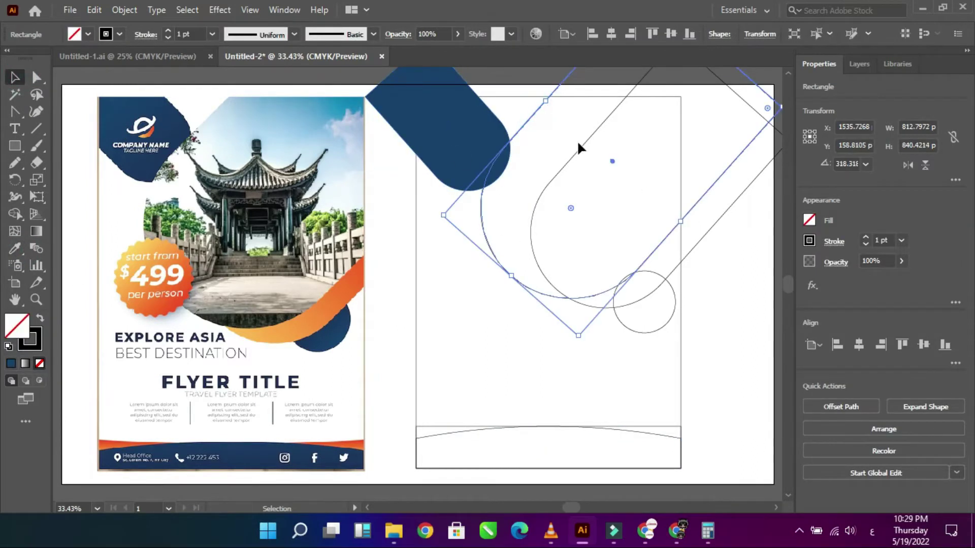
{"action": "left_click_drag", "start_coordinate": [680, 222], "coordinate": [701, 239]}
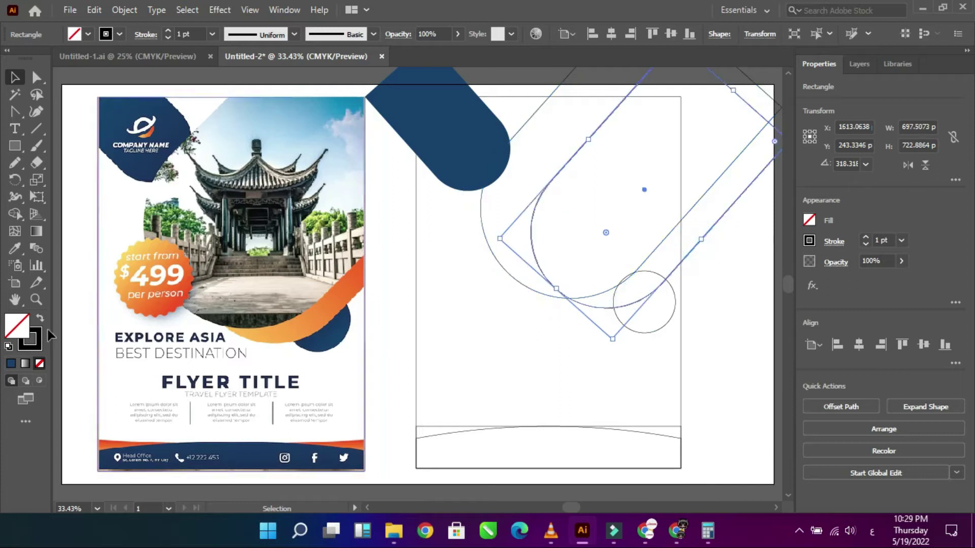
Give the large diagonal pill a gradient from the flyer's sampled yellow to red-orange
{"action": "key", "text": "i"}
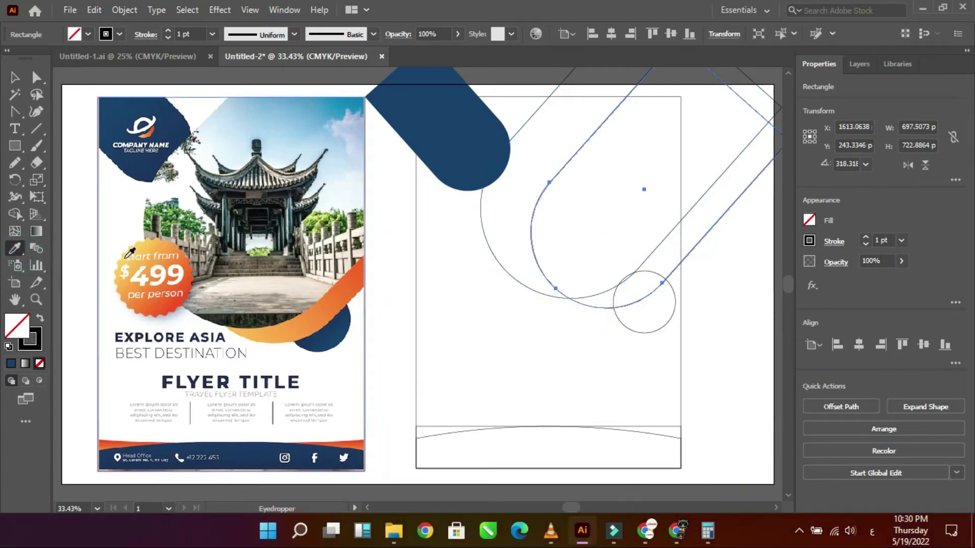
{"action": "left_click", "coordinate": [124, 258]}
{"action": "left_click", "coordinate": [37, 233]}
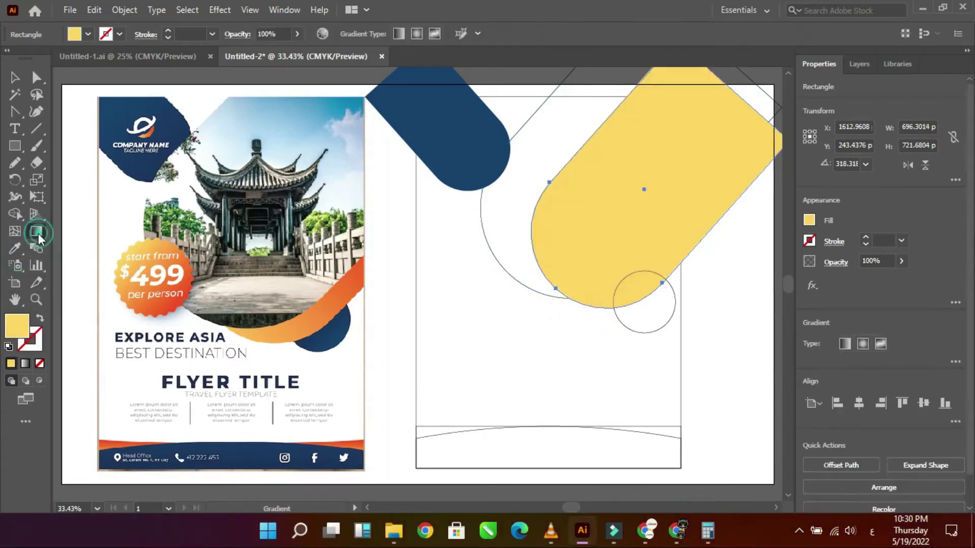
{"action": "double_click", "coordinate": [45, 234]}
{"action": "left_click", "coordinate": [538, 307]}
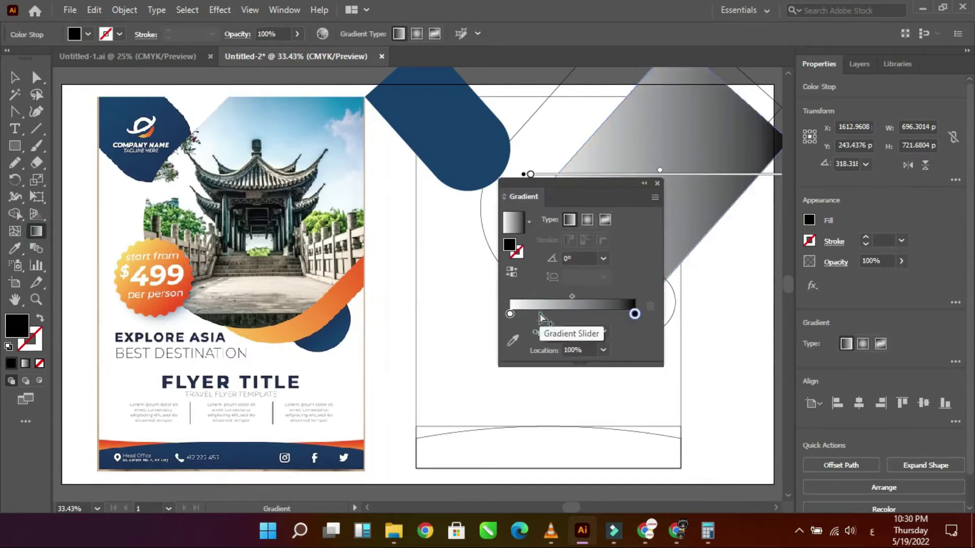
{"action": "left_click", "coordinate": [510, 314]}
{"action": "left_click", "coordinate": [513, 341]}
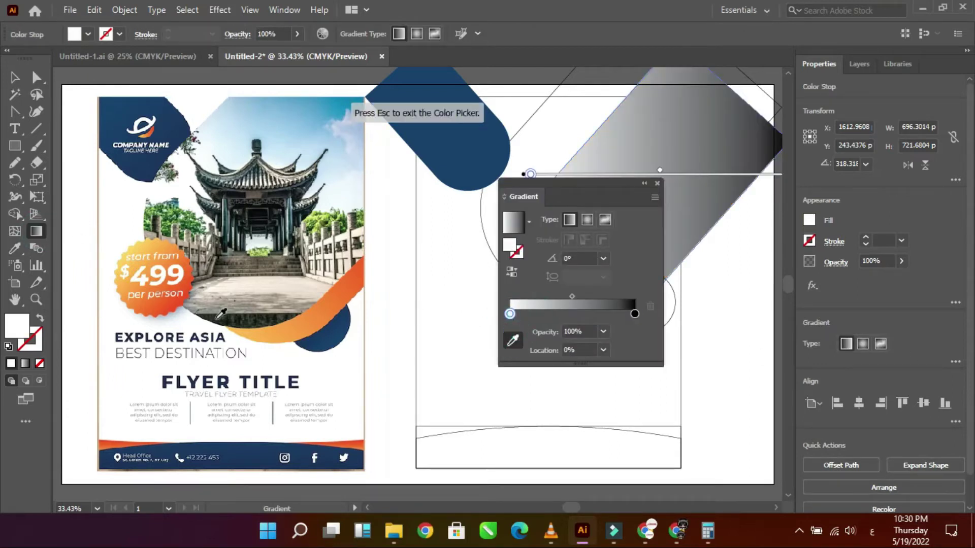
{"action": "left_click", "coordinate": [127, 257]}
{"action": "left_click", "coordinate": [635, 314]}
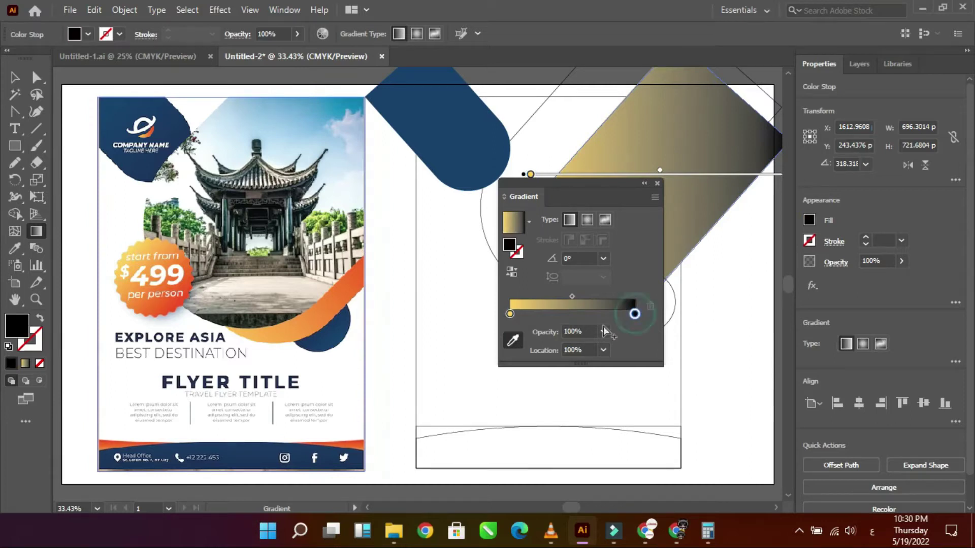
{"action": "left_click", "coordinate": [182, 302]}
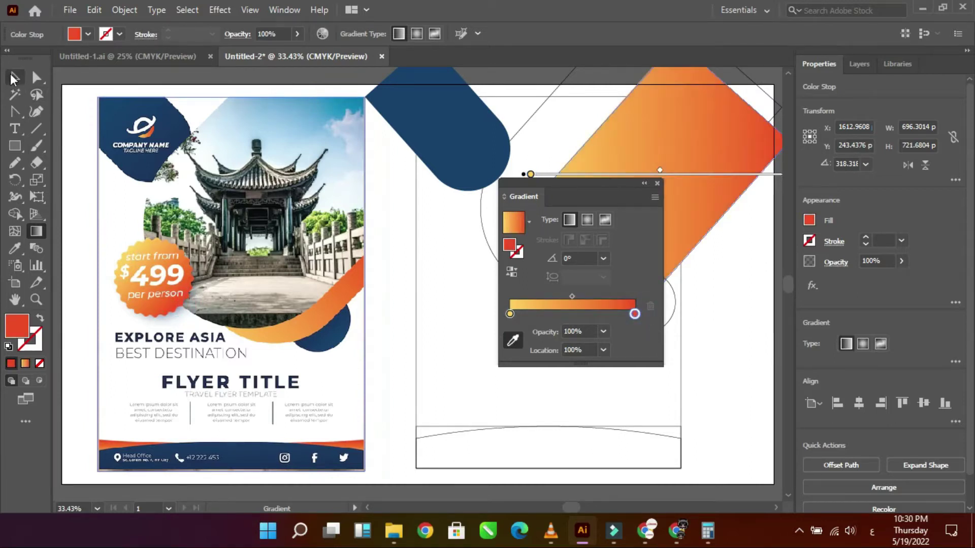
Select the small circle below the gradient pill, ready for colour sampling
{"action": "left_click", "coordinate": [14, 78]}
{"action": "left_click", "coordinate": [657, 183]}
{"action": "left_click", "coordinate": [690, 334]}
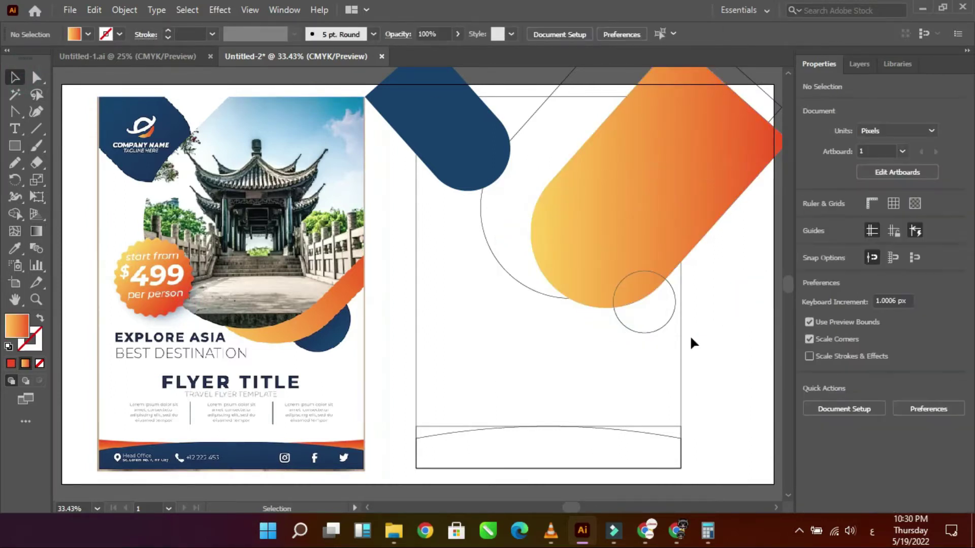
{"action": "left_click", "coordinate": [638, 330]}
{"action": "left_click", "coordinate": [15, 249]}
Fill the circle and the curved bottom wave with the flyer's navy
{"action": "left_click", "coordinate": [319, 325]}
{"action": "left_click", "coordinate": [15, 78]}
{"action": "left_click", "coordinate": [472, 446]}
{"action": "left_click", "coordinate": [15, 249]}
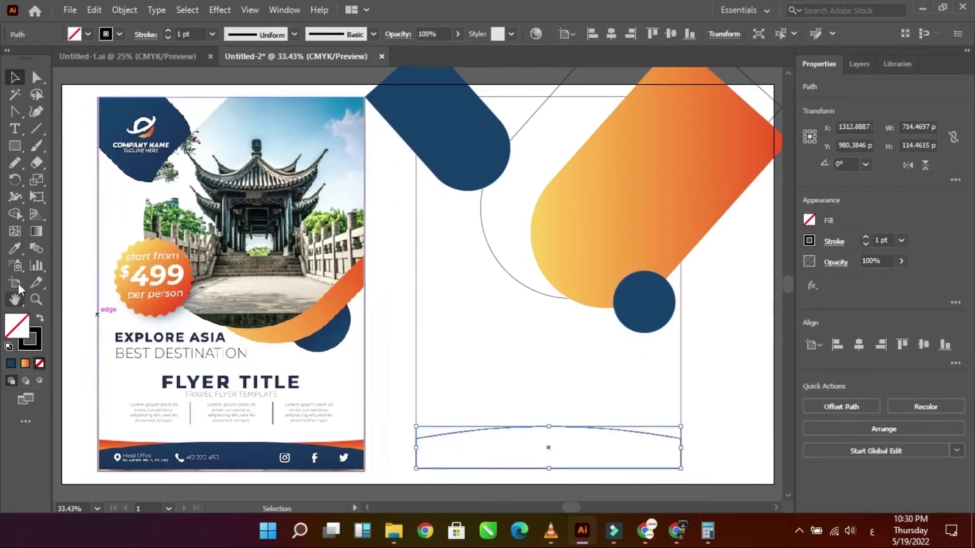
{"action": "left_click", "coordinate": [659, 316]}
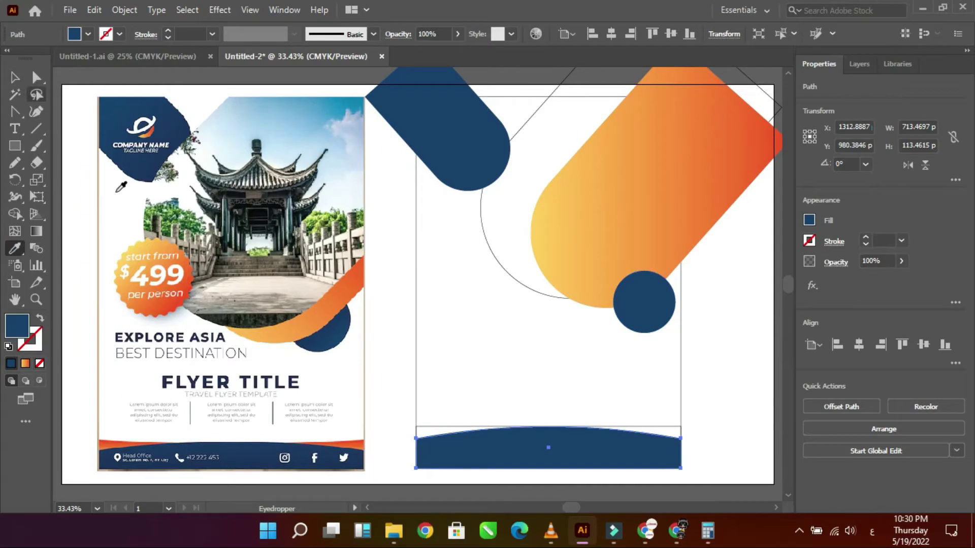
{"action": "key", "text": "v"}
Apply the orange gradient to the bottom rectangle, running vertically and mostly yellow
{"action": "left_click", "coordinate": [445, 428]}
{"action": "left_click", "coordinate": [15, 248]}
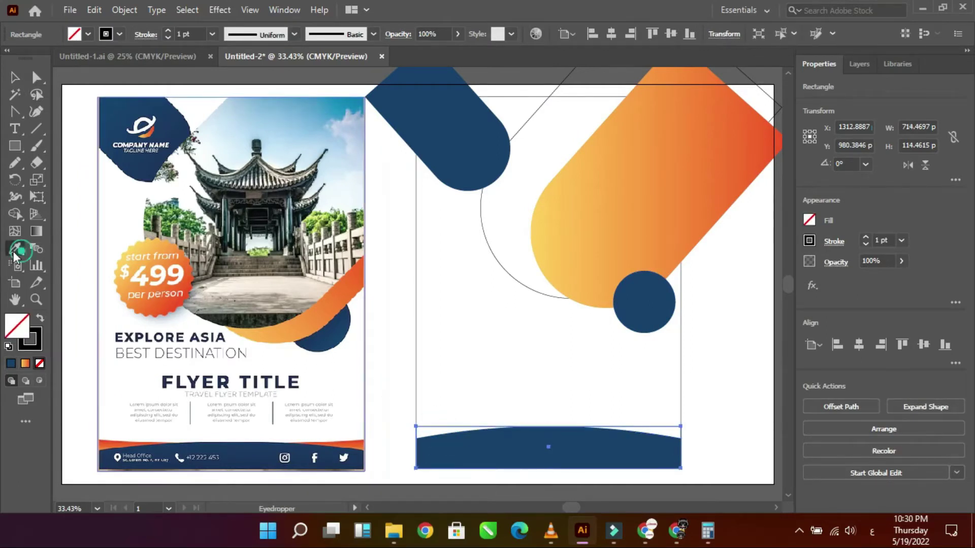
{"action": "left_click", "coordinate": [635, 240]}
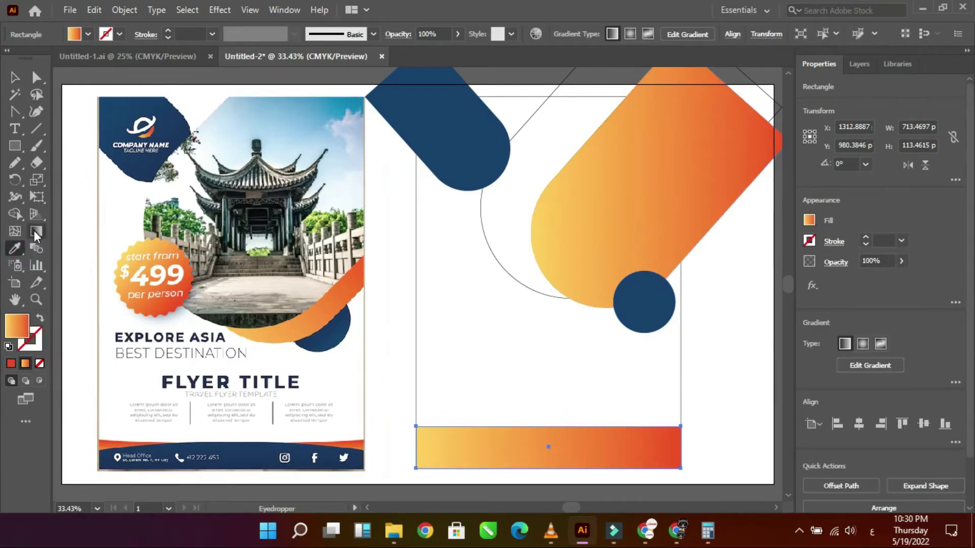
{"action": "key", "text": "g"}
{"action": "mouse_move", "coordinate": [547, 428]}
{"action": "left_mouse_down"}
{"action": "mouse_move", "coordinate": [548, 466]}
{"action": "mouse_move", "coordinate": [574, 436]}
{"action": "left_mouse_up"}
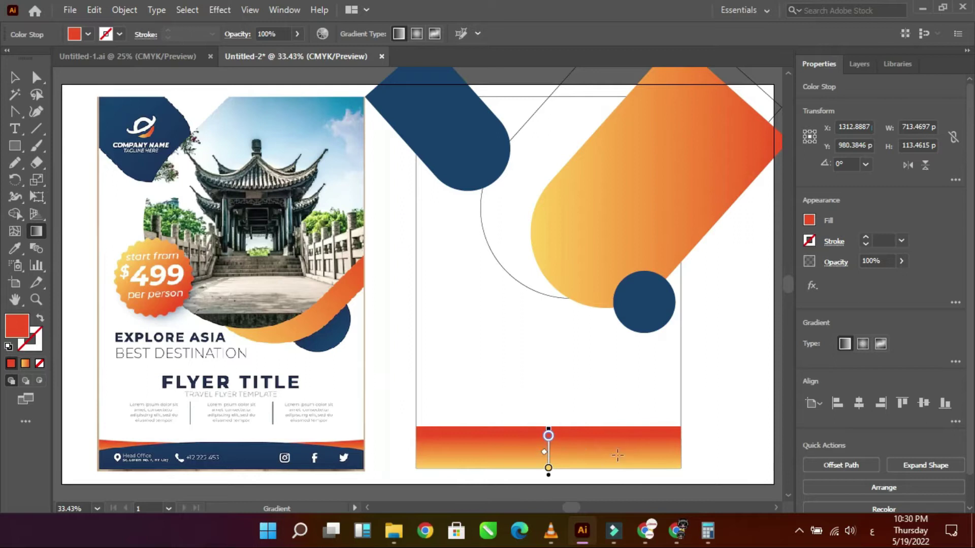
{"action": "mouse_move", "coordinate": [573, 467]}
{"action": "left_mouse_down"}
{"action": "mouse_move", "coordinate": [570, 393]}
{"action": "mouse_move", "coordinate": [549, 403]}
{"action": "left_mouse_up"}
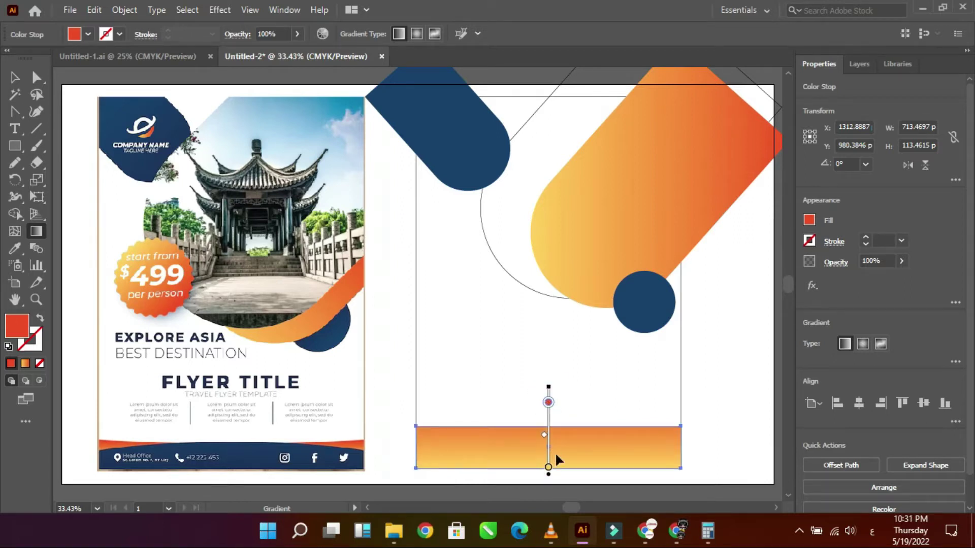
{"action": "left_click_drag", "start_coordinate": [549, 467], "coordinate": [548, 440]}
{"action": "left_click", "coordinate": [548, 405]}
{"action": "left_click_drag", "start_coordinate": [548, 406], "coordinate": [548, 414]}
Send the gradient bar behind the navy wave so only its top peeks out
{"action": "left_click", "coordinate": [15, 77]}
{"action": "left_click", "coordinate": [721, 407]}
{"action": "left_click", "coordinate": [641, 452]}
{"action": "right_click", "coordinate": [656, 441]}
{"action": "mouse_move", "coordinate": [695, 371]}
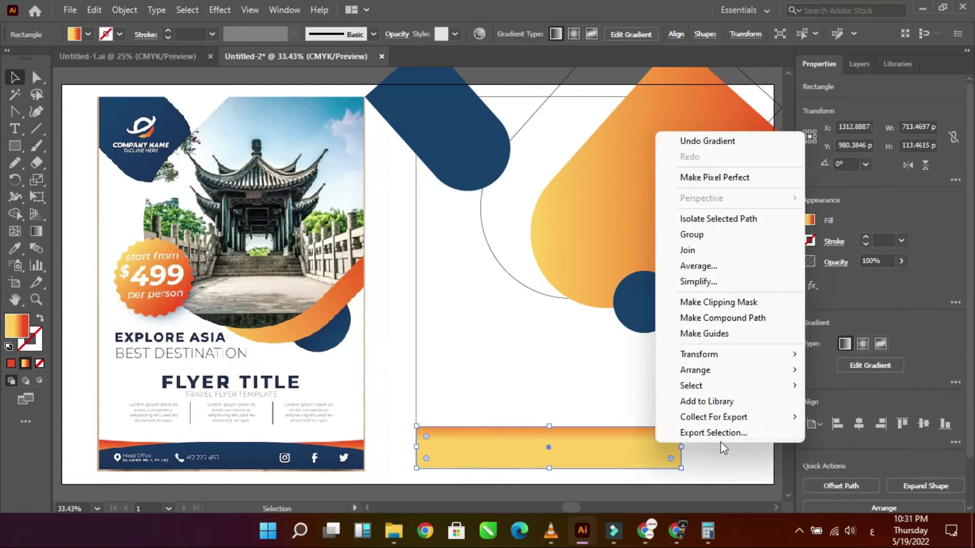
{"action": "left_click", "coordinate": [574, 415]}
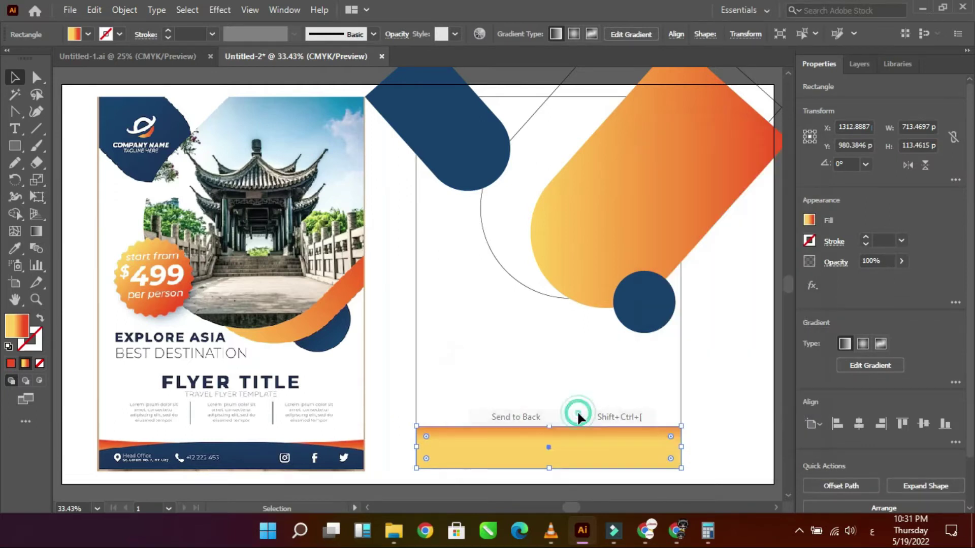
Bring the rotated rectangle to the front of the stacking order
{"action": "left_click", "coordinate": [715, 411]}
{"action": "right_click", "coordinate": [498, 258]}
{"action": "mouse_move", "coordinate": [537, 441]}
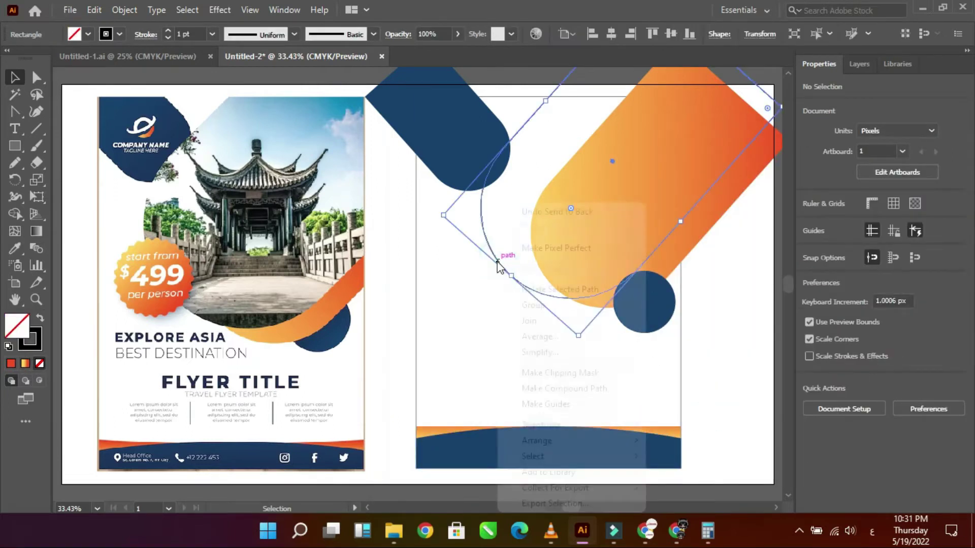
{"action": "left_click", "coordinate": [685, 440]}
{"action": "left_click", "coordinate": [711, 324]}
{"action": "left_click", "coordinate": [506, 267]}
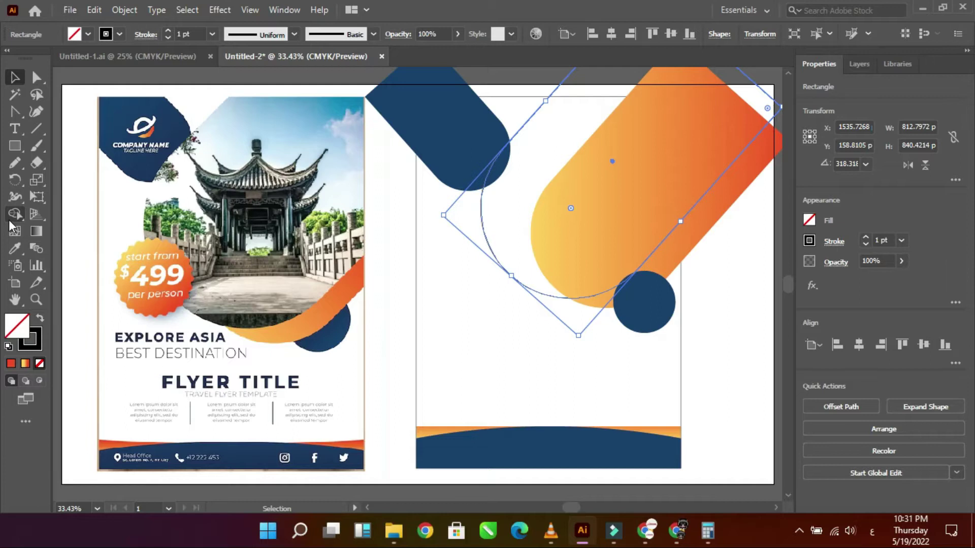
Place a many-pointed star, enlarge it and move it down-left into the frame
{"action": "left_click_drag", "start_coordinate": [15, 146], "coordinate": [61, 211]}
{"action": "left_click", "coordinate": [478, 294]}
{"action": "key", "text": "Return"}
{"action": "left_click", "coordinate": [12, 80]}
{"action": "left_click_drag", "start_coordinate": [497, 274], "coordinate": [575, 198]}
{"action": "mouse_move", "coordinate": [511, 255]}
{"action": "left_mouse_down"}
{"action": "mouse_move", "coordinate": [495, 282]}
{"action": "mouse_move", "coordinate": [484, 269]}
{"action": "left_mouse_up"}
{"action": "left_click", "coordinate": [36, 78]}
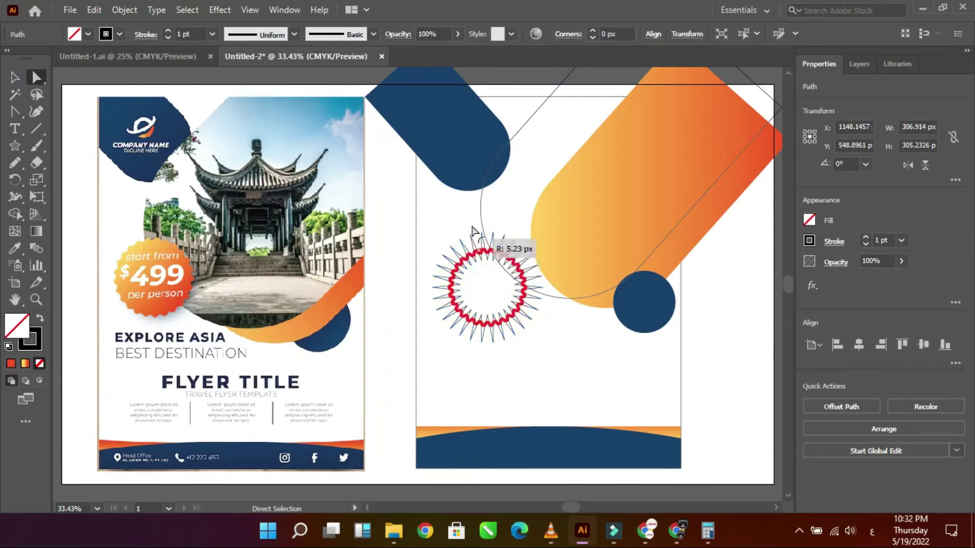
{"action": "key", "text": "v"}
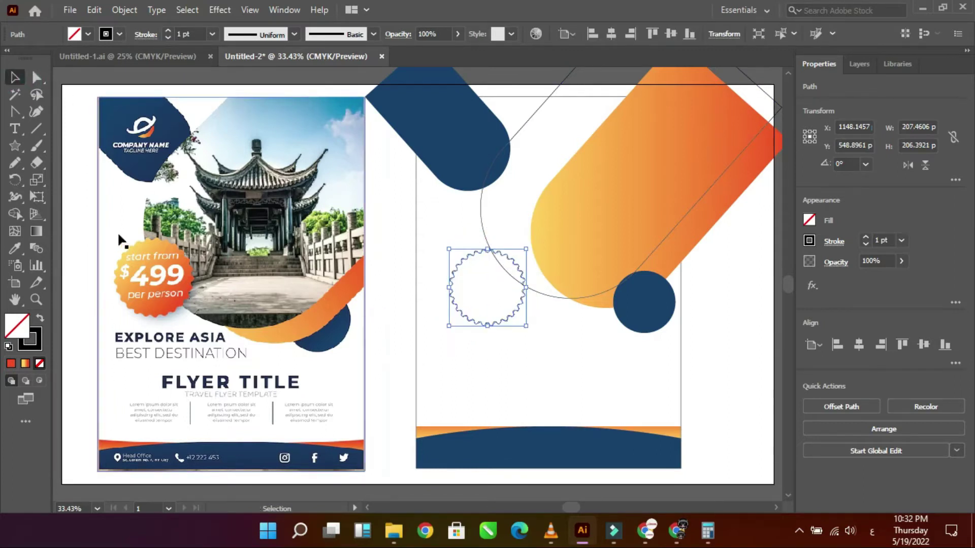
Eyedrop the orange gradient onto the wavy star and enlarge it slightly
{"action": "left_click", "coordinate": [15, 248]}
{"action": "left_click", "coordinate": [553, 224]}
{"action": "left_click", "coordinate": [14, 77]}
{"action": "left_click", "coordinate": [406, 211]}
{"action": "left_click", "coordinate": [508, 288]}
{"action": "mouse_move", "coordinate": [526, 250]}
{"action": "left_mouse_down"}
{"action": "mouse_move", "coordinate": [539, 236]}
{"action": "mouse_move", "coordinate": [529, 245]}
{"action": "left_mouse_up"}
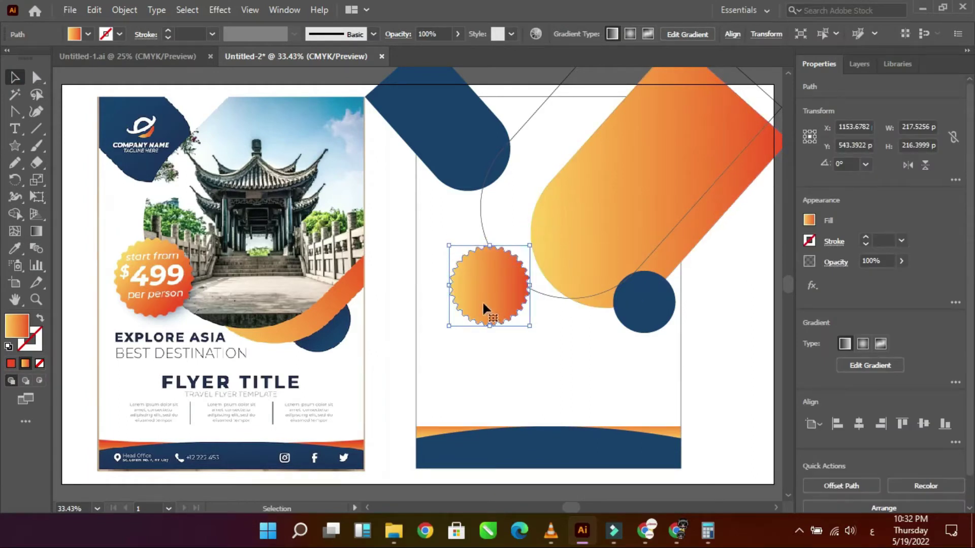
Angle the star's gradient diagonally across the badge with the Gradient tool
{"action": "key", "text": "g"}
{"action": "left_click_drag", "start_coordinate": [475, 259], "coordinate": [507, 321]}
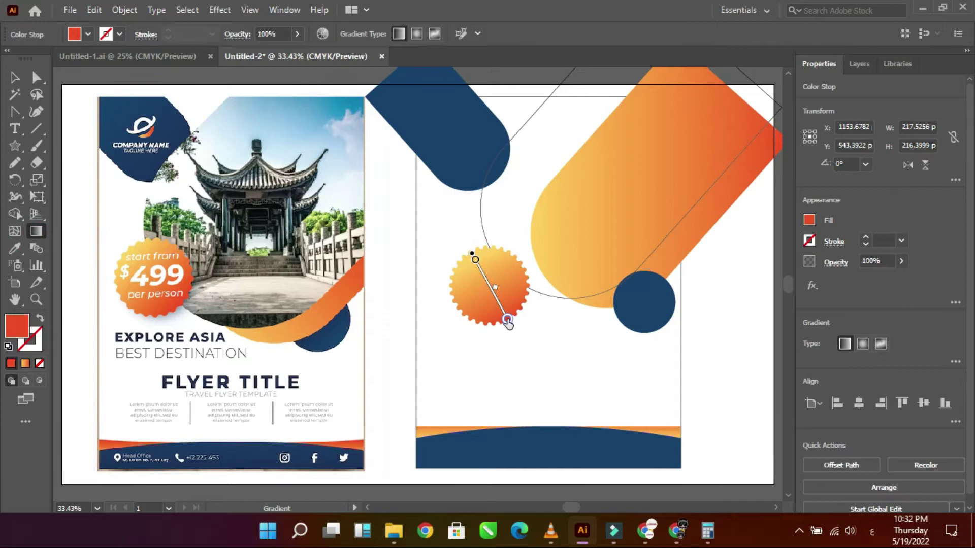
{"action": "left_click_drag", "start_coordinate": [464, 265], "coordinate": [517, 307]}
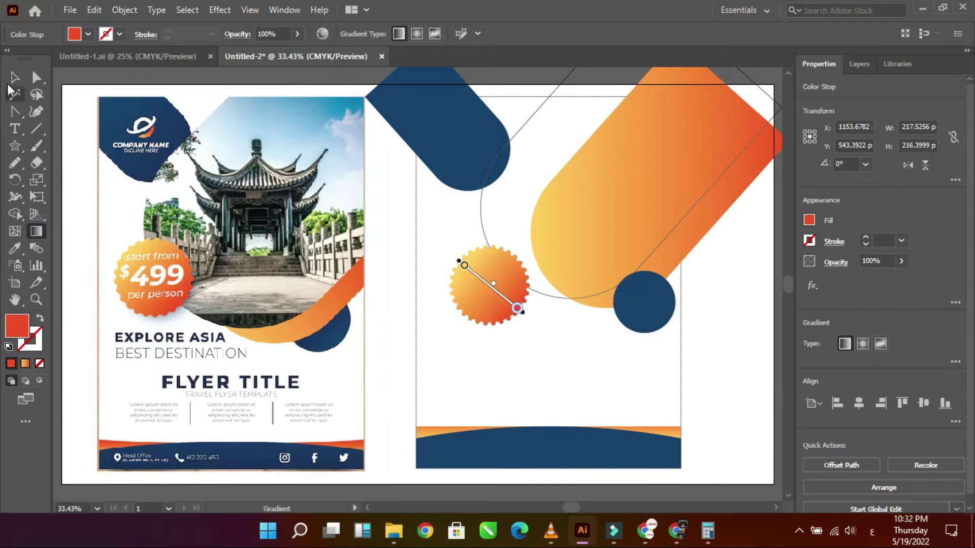
{"action": "left_click", "coordinate": [15, 78]}
{"action": "left_click", "coordinate": [389, 178]}
{"action": "left_click", "coordinate": [474, 100]}
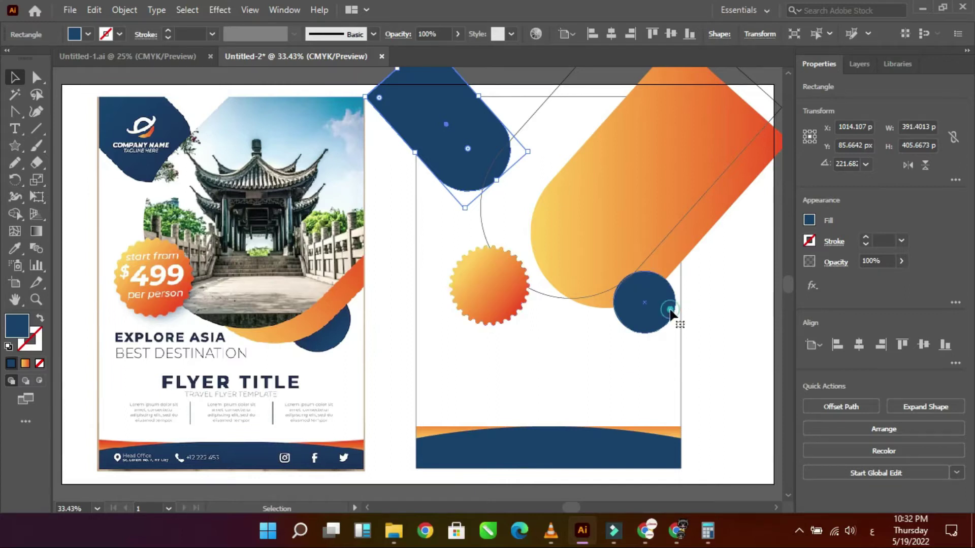
Send the navy circle behind the orange gradient shape
{"action": "right_click", "coordinate": [670, 314]}
{"action": "left_click", "coordinate": [558, 424]}
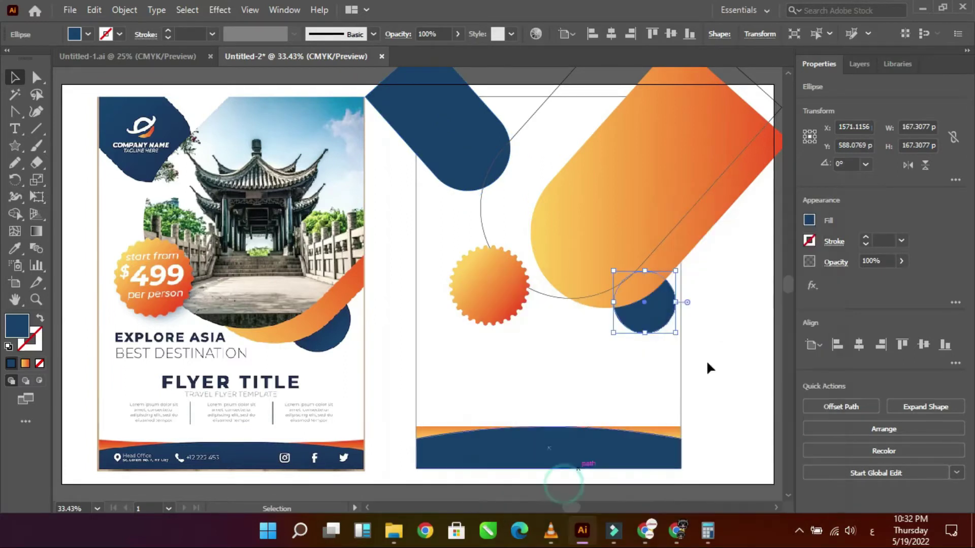
{"action": "left_click", "coordinate": [709, 367]}
{"action": "left_click", "coordinate": [553, 295]}
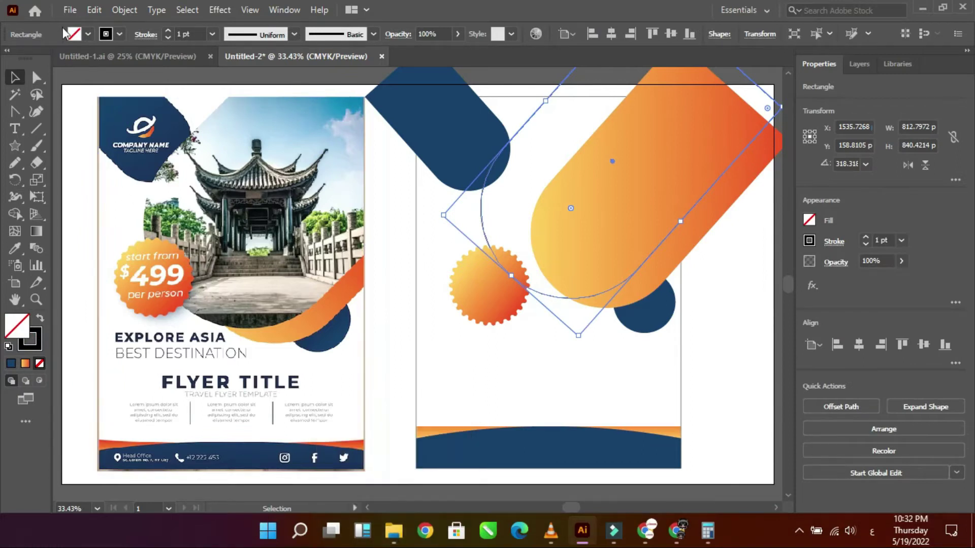
Open the temple photo from Downloads, view it in CPU preview and copy it
{"action": "left_click", "coordinate": [69, 10]}
{"action": "left_click", "coordinate": [99, 59]}
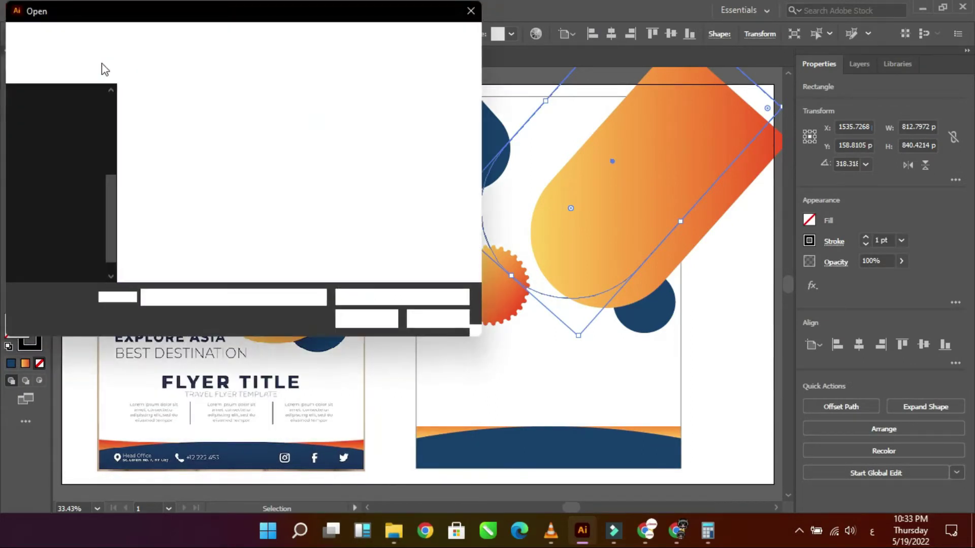
{"action": "left_click", "coordinate": [71, 142]}
{"action": "double_click", "coordinate": [175, 162]}
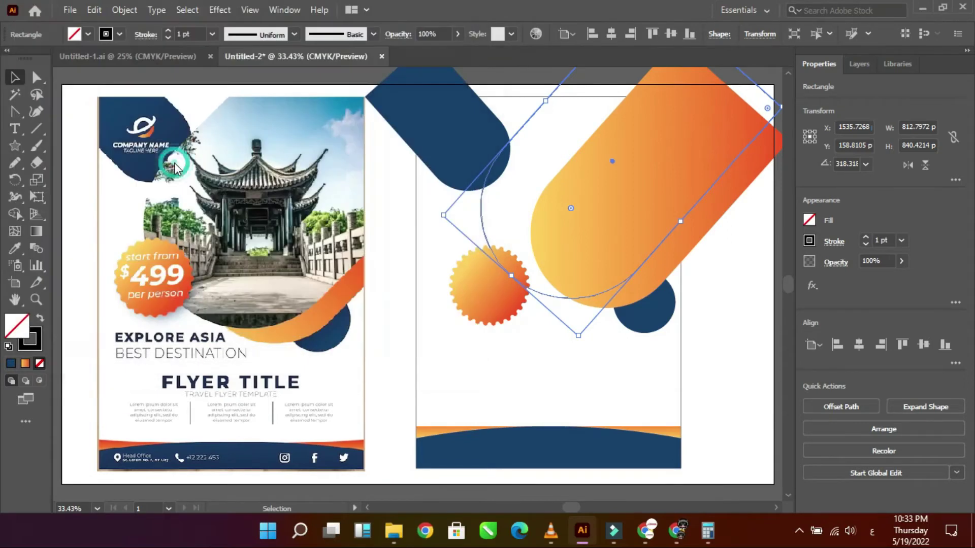
{"action": "left_click", "coordinate": [248, 11]}
{"action": "left_click", "coordinate": [279, 37]}
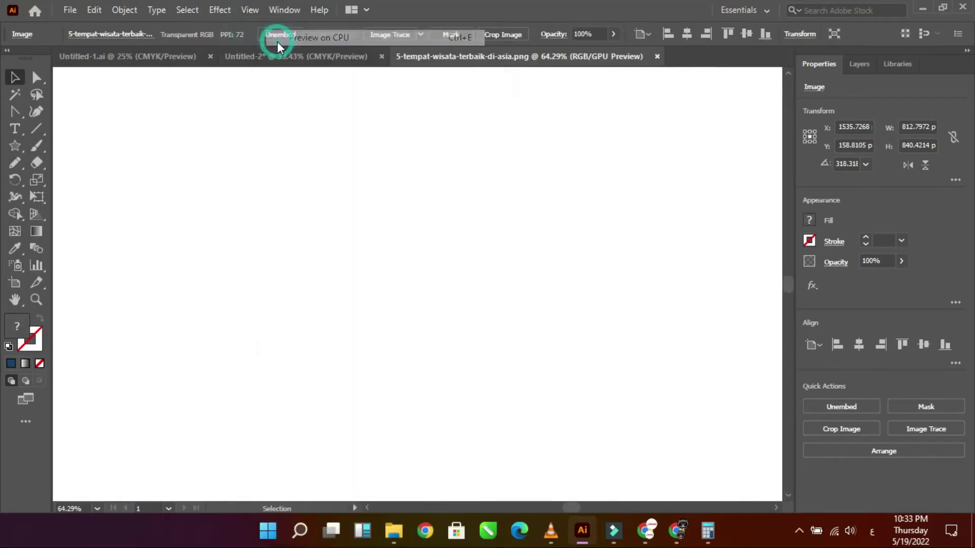
{"action": "key", "text": "ctrl+shift+Tab"}
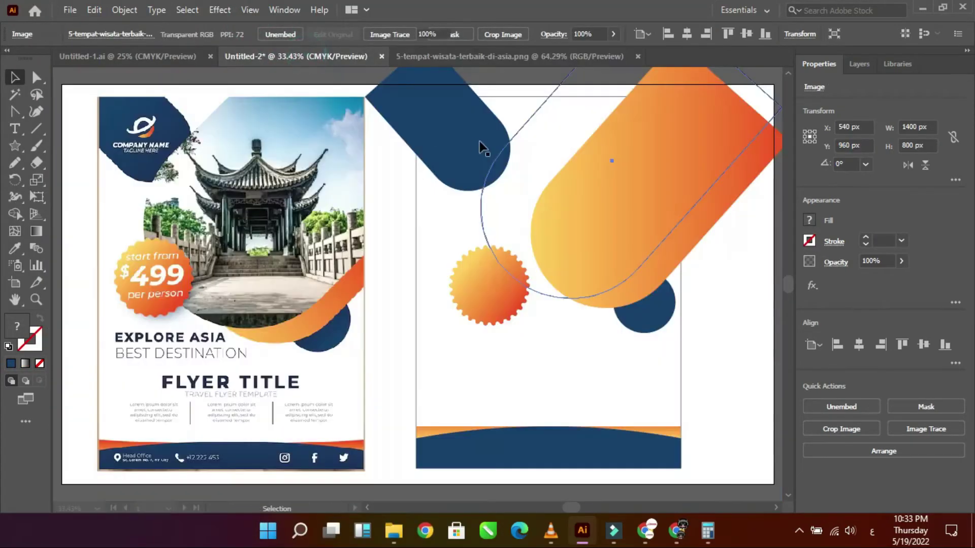
Paste the temple photo into the flyer, shrink it and position it over the rotated rounded shape
{"action": "left_click", "coordinate": [474, 212]}
{"action": "key", "text": "ctrl+v"}
{"action": "left_click_drag", "start_coordinate": [677, 144], "coordinate": [561, 203]}
{"action": "mouse_move", "coordinate": [494, 226]}
{"action": "left_mouse_down"}
{"action": "mouse_move", "coordinate": [609, 192]}
{"action": "mouse_move", "coordinate": [604, 200]}
{"action": "left_mouse_up"}
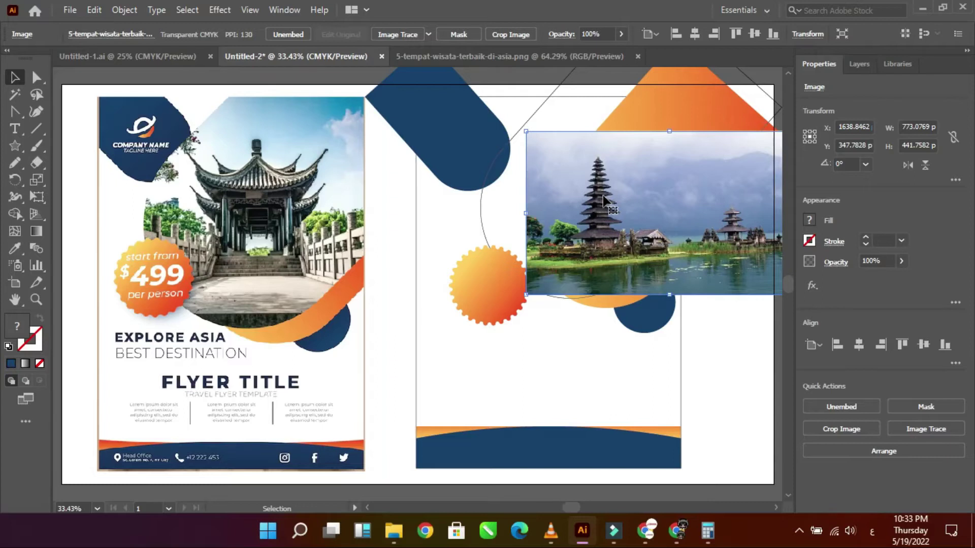
{"action": "left_click_drag", "start_coordinate": [605, 175], "coordinate": [531, 167]}
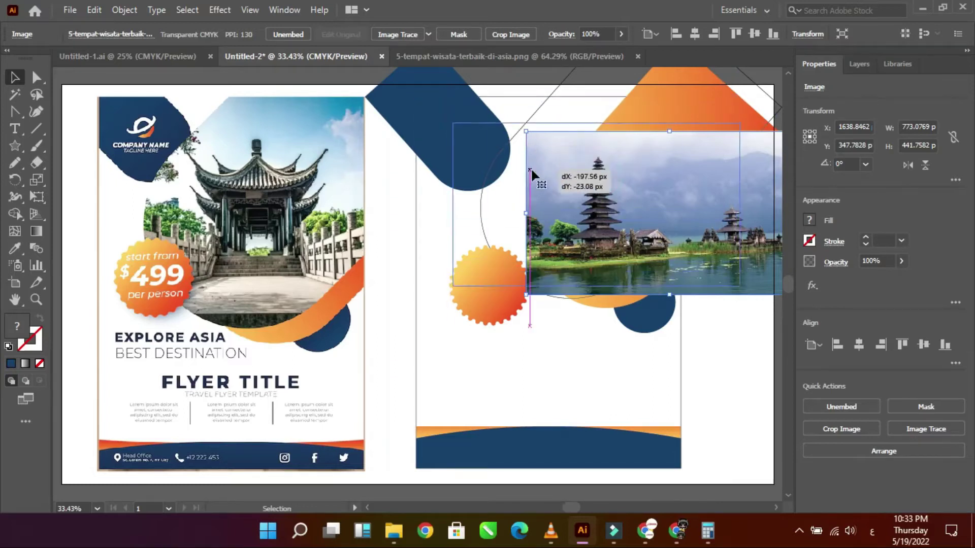
{"action": "left_click", "coordinate": [543, 104], "text": "shift"}
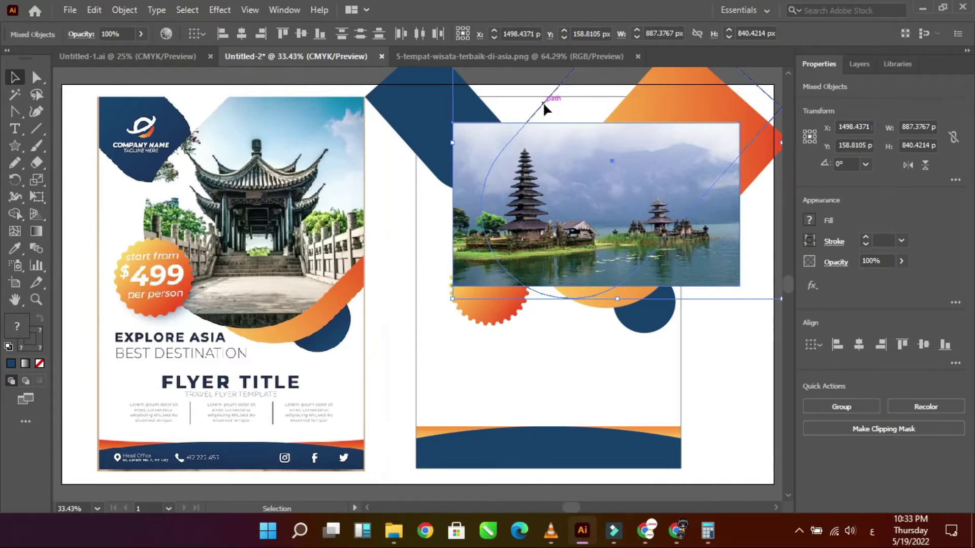
{"action": "left_click", "coordinate": [405, 183]}
{"action": "left_click_drag", "start_coordinate": [544, 189], "coordinate": [550, 193]}
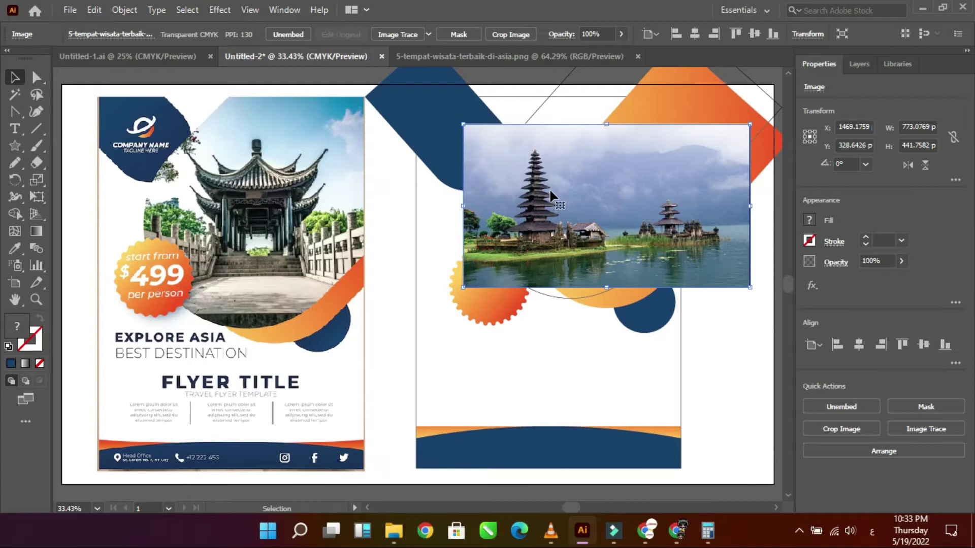
Bring the rounded shape in front of the temple photo and clip the photo inside it
{"action": "right_click", "coordinate": [534, 107]}
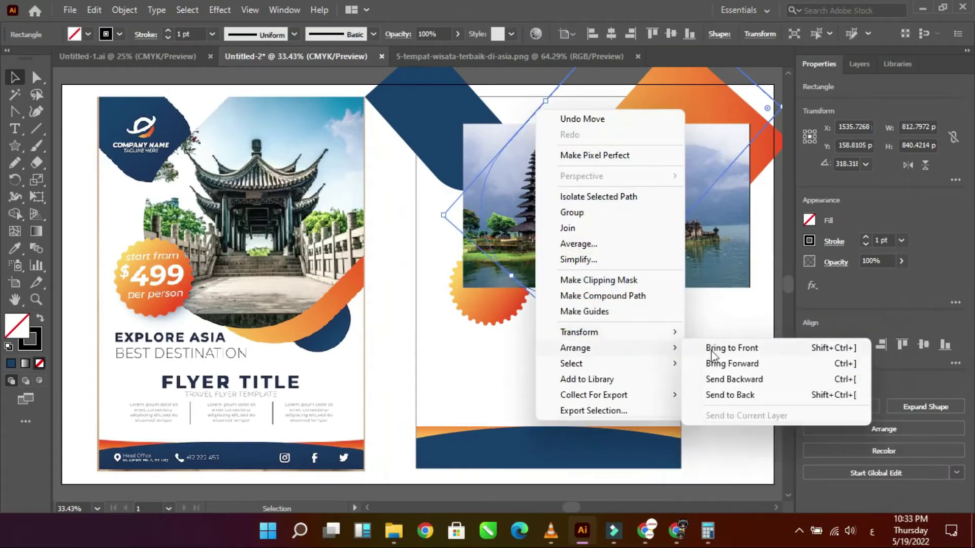
{"action": "left_click", "coordinate": [721, 349]}
{"action": "left_click", "coordinate": [492, 264]}
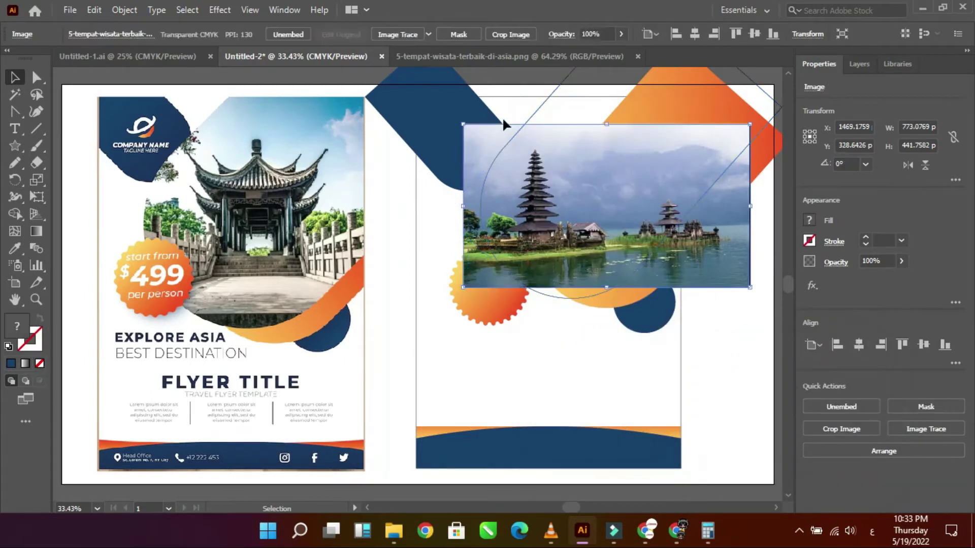
{"action": "left_click", "coordinate": [538, 104], "text": "shift"}
{"action": "left_click", "coordinate": [94, 10]}
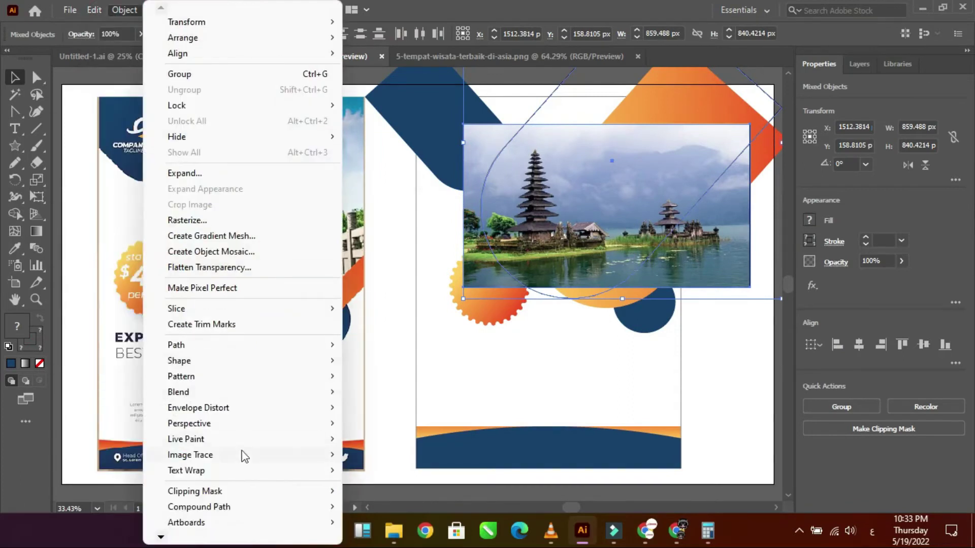
{"action": "left_click", "coordinate": [362, 490]}
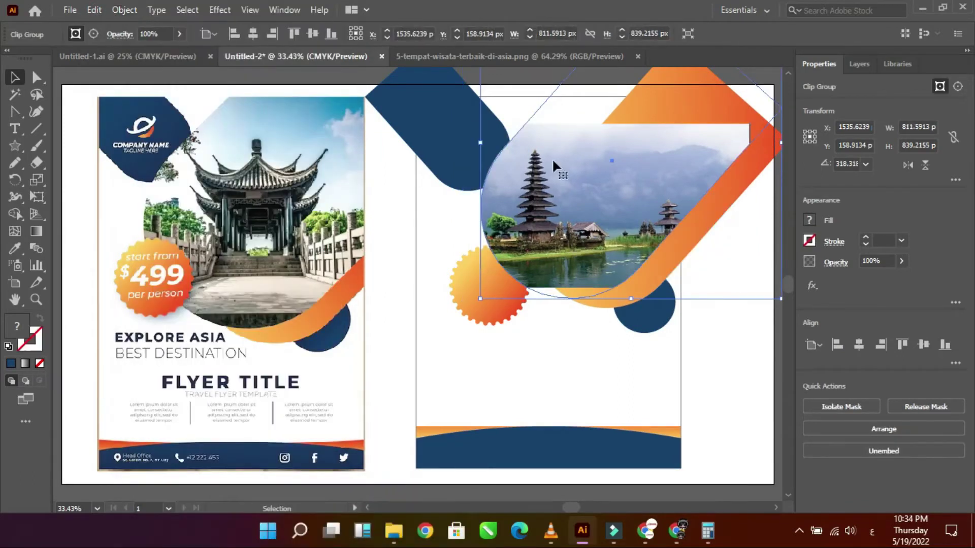
Shift the temple photo up and right within the clipped rounded shape
{"action": "double_click", "coordinate": [585, 154]}
{"action": "left_click", "coordinate": [571, 163]}
{"action": "left_click_drag", "start_coordinate": [580, 183], "coordinate": [595, 160]}
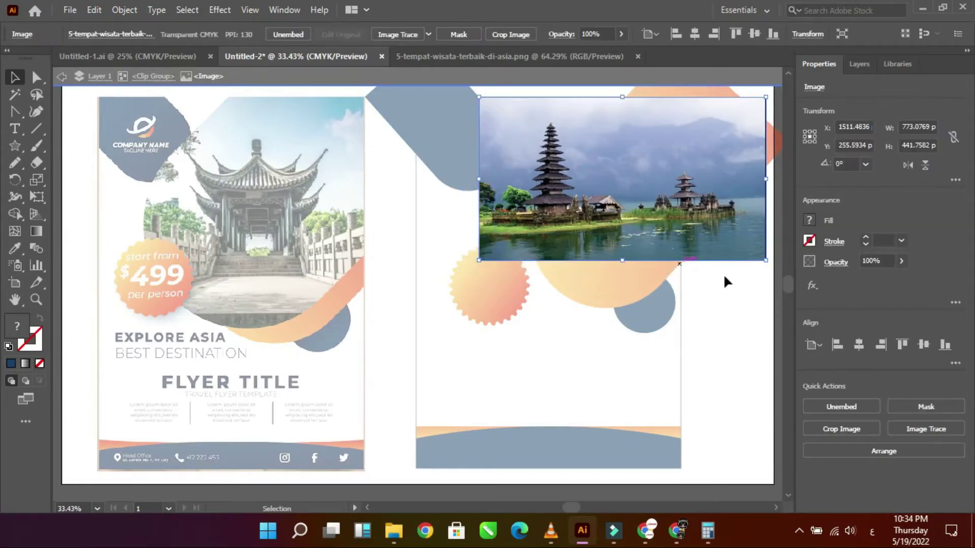
{"action": "scroll", "coordinate": [787, 279], "scroll_direction": "right", "scroll_amount": 5}
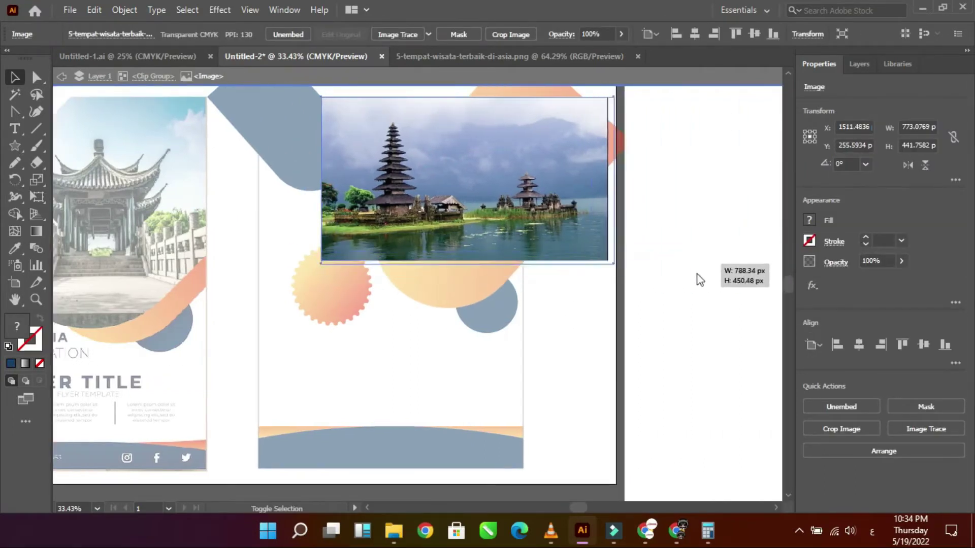
{"action": "double_click", "coordinate": [671, 336]}
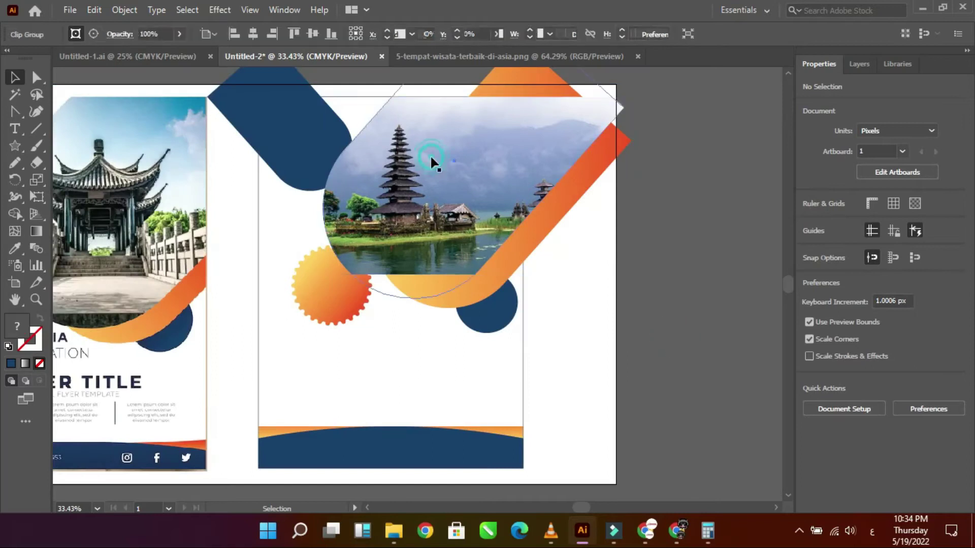
Enlarge the photo inside the clip until it fills the rounded shape
{"action": "double_click", "coordinate": [431, 154]}
{"action": "left_click_drag", "start_coordinate": [632, 275], "coordinate": [671, 326]}
{"action": "double_click", "coordinate": [666, 363]}
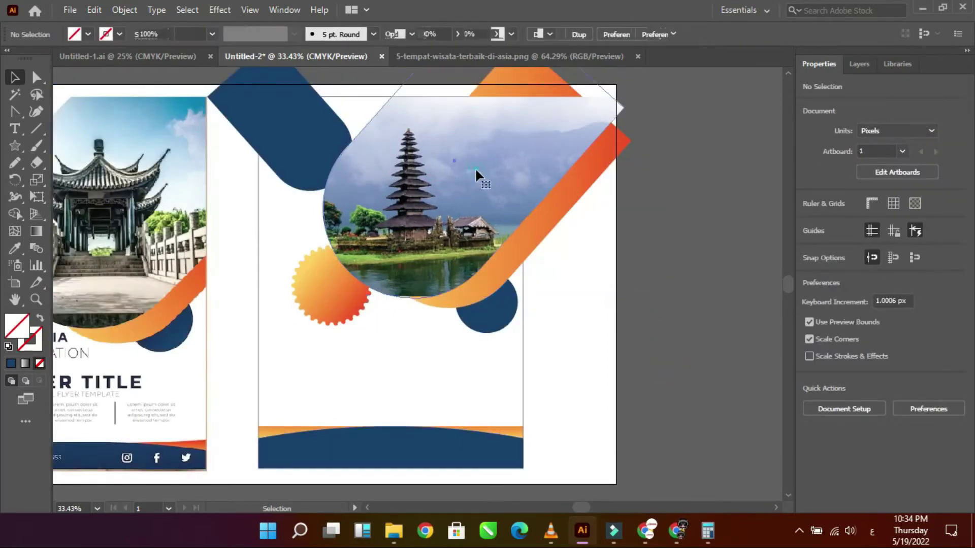
{"action": "left_click", "coordinate": [474, 167]}
{"action": "double_click", "coordinate": [476, 172]}
{"action": "left_click_drag", "start_coordinate": [668, 296], "coordinate": [689, 307]}
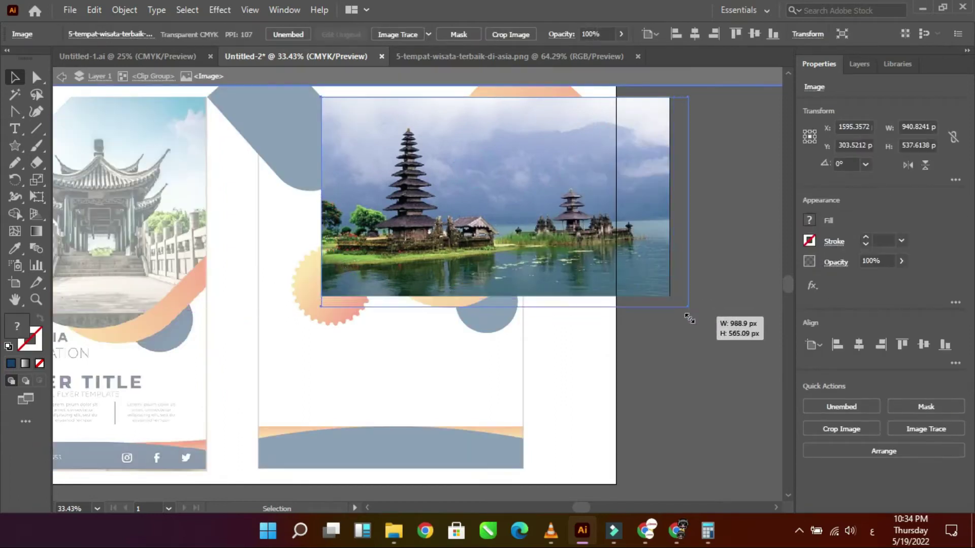
{"action": "double_click", "coordinate": [693, 360]}
Select the orange sunburst badge and bring up its stacking options
{"action": "left_click", "coordinate": [435, 109]}
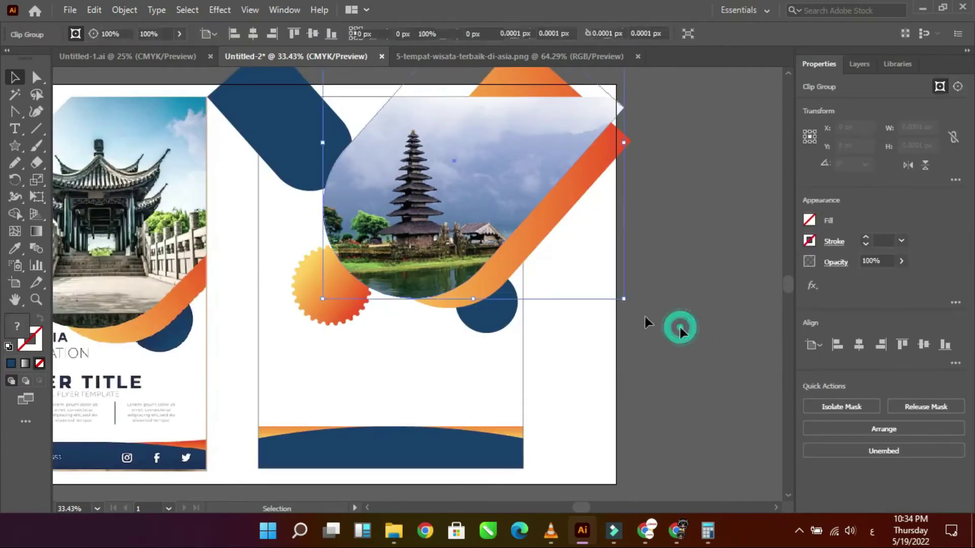
{"action": "left_click", "coordinate": [679, 326]}
{"action": "left_click", "coordinate": [492, 342]}
{"action": "right_click", "coordinate": [491, 327]}
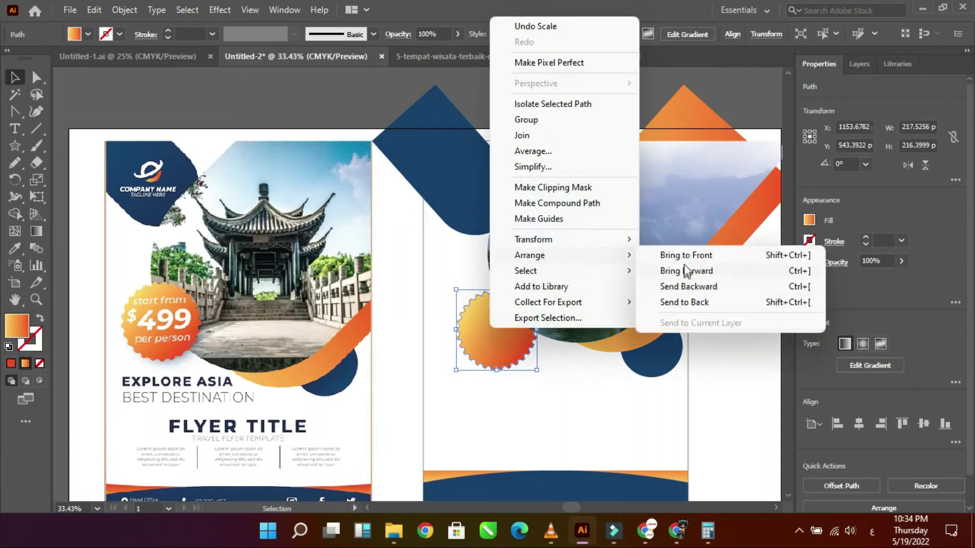
Bring the sunburst badge in front of the photo and add an enlarged text object beside it
{"action": "left_click", "coordinate": [686, 211]}
{"action": "left_click", "coordinate": [705, 392]}
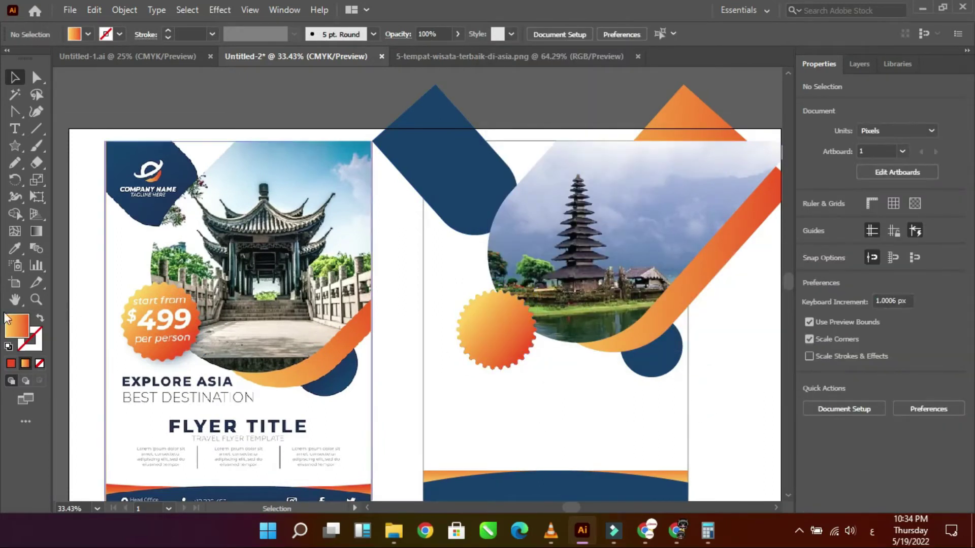
{"action": "key", "text": "t"}
{"action": "left_click", "coordinate": [444, 359]}
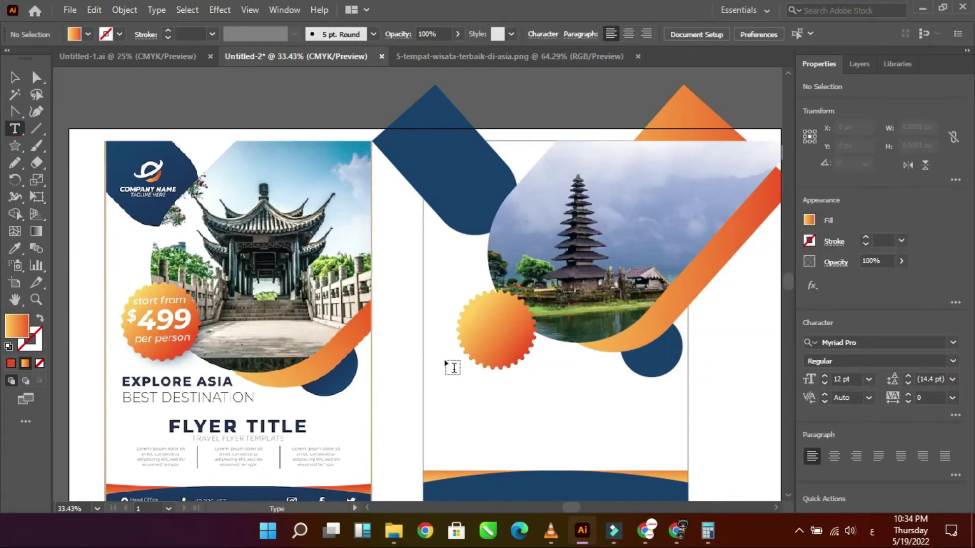
{"action": "left_click", "coordinate": [14, 75]}
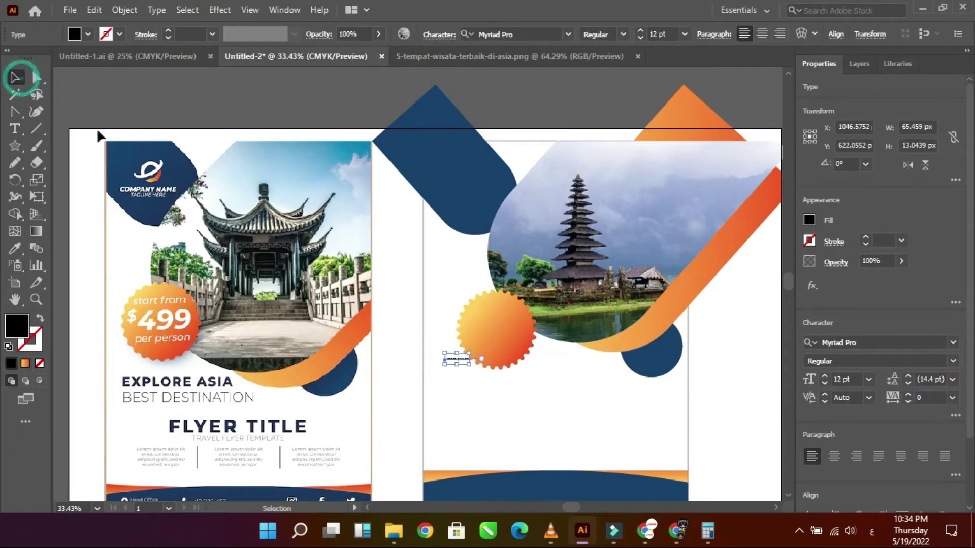
{"action": "mouse_move", "coordinate": [469, 361]}
{"action": "left_mouse_down"}
{"action": "mouse_move", "coordinate": [529, 362]}
{"action": "mouse_move", "coordinate": [529, 320]}
{"action": "left_mouse_up"}
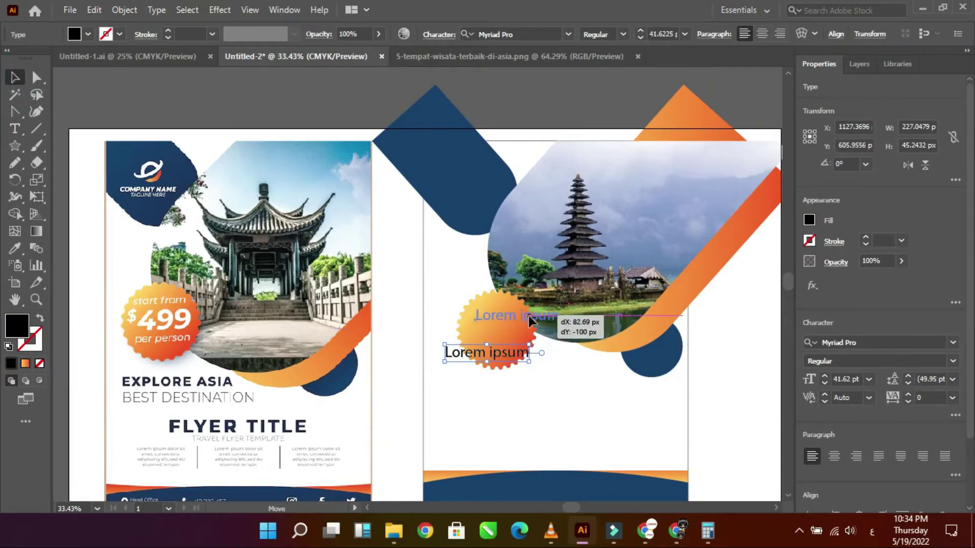
Retype the placeholder text as 'start from', switching the keyboard input to English
{"action": "double_click", "coordinate": [528, 320]}
{"action": "key", "text": "ctrl+a"}
{"action": "type", "text": "سس"}
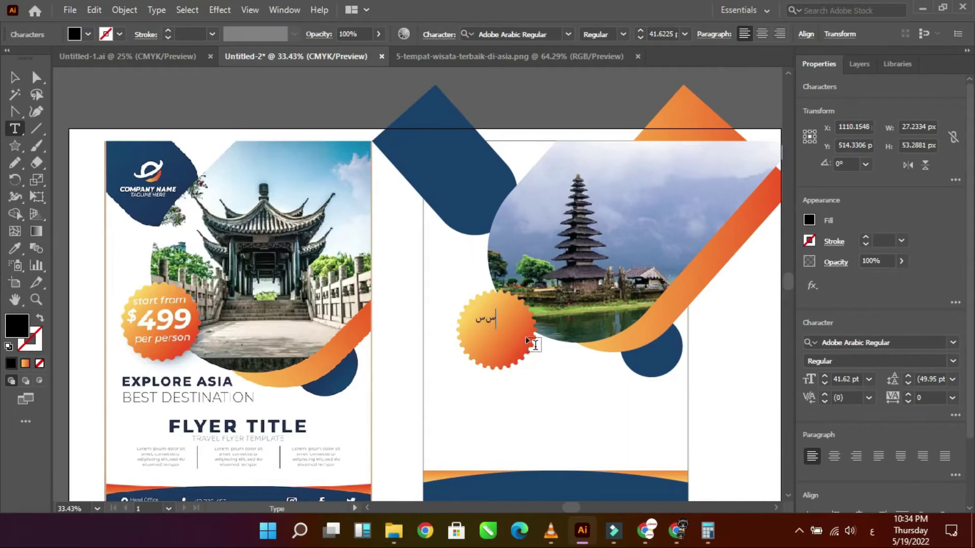
{"action": "key", "text": "super+space"}
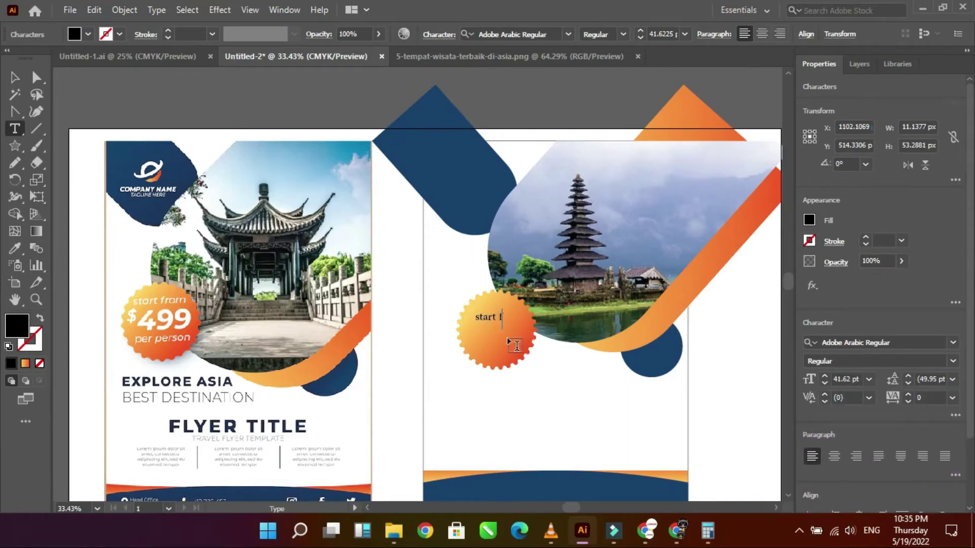
{"action": "type", "text": "from"}
Alt-drag a copy of 'start from' below it and retype it as '$499'
{"action": "left_click", "coordinate": [15, 78]}
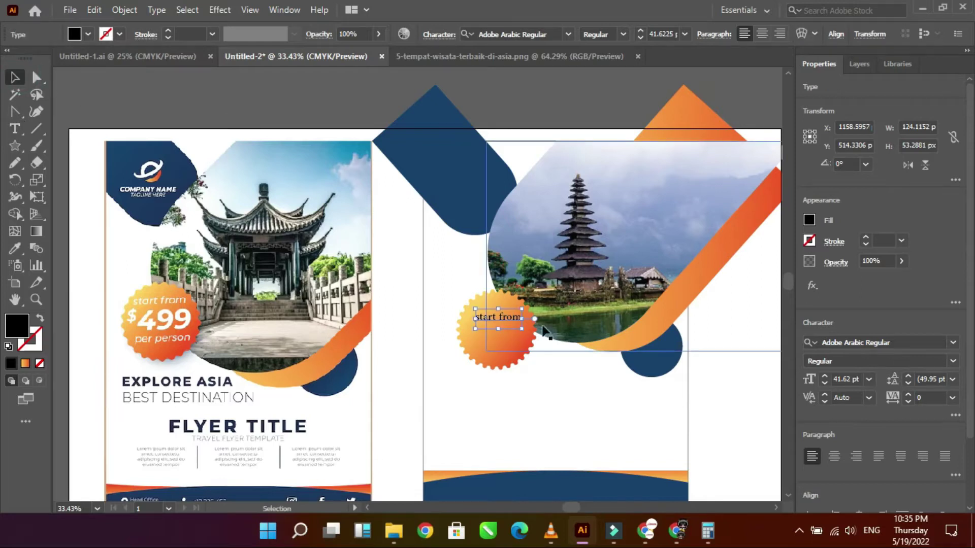
{"action": "mouse_move", "coordinate": [499, 319]}
{"action": "left_mouse_down"}
{"action": "mouse_move", "coordinate": [499, 309]}
{"action": "mouse_move", "coordinate": [500, 337]}
{"action": "left_mouse_up"}
{"action": "double_click", "coordinate": [489, 329]}
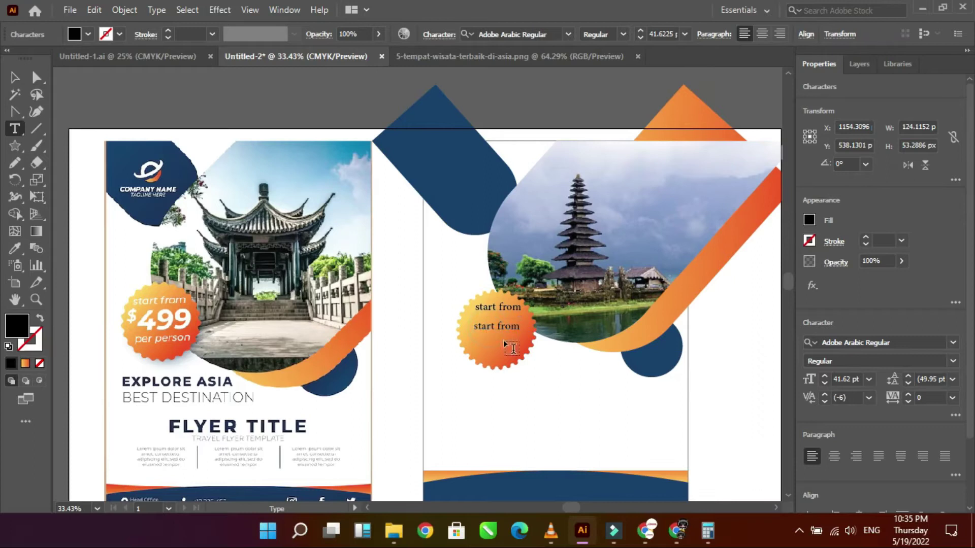
{"action": "key", "text": "ctrl+a"}
{"action": "type", "text": "$"}
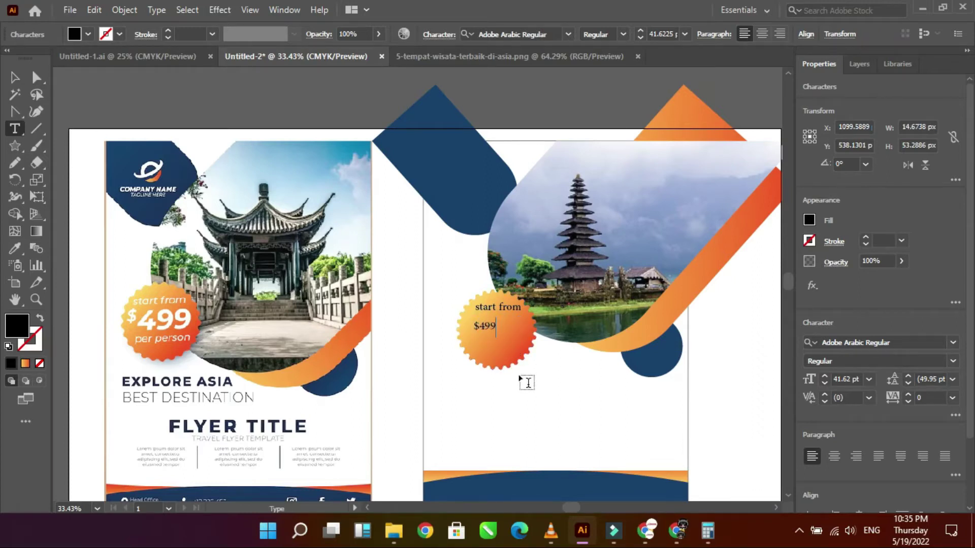
{"action": "left_click", "coordinate": [15, 77]}
Scale up '$499' and position it centrally on the badge, checking the Character settings
{"action": "left_click_drag", "start_coordinate": [495, 338], "coordinate": [530, 370]}
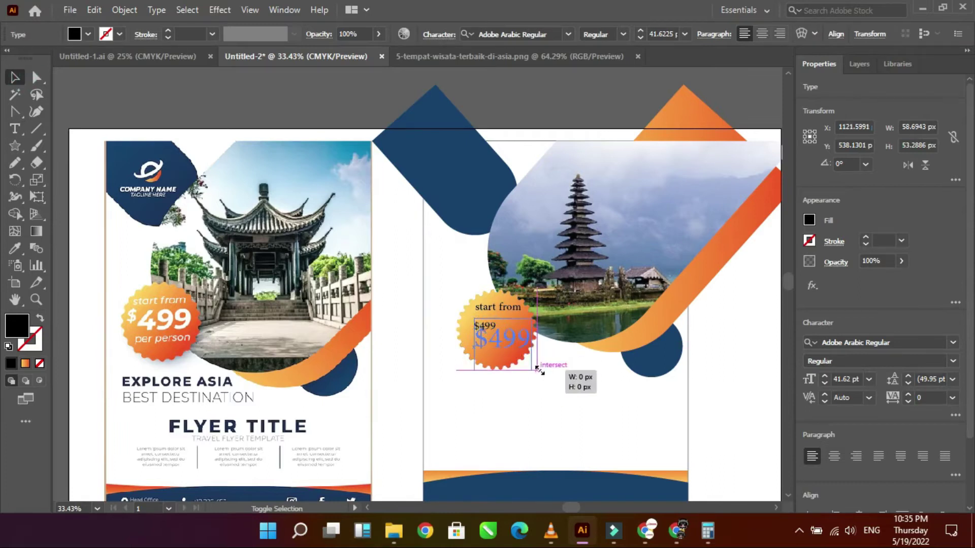
{"action": "left_click_drag", "start_coordinate": [474, 318], "coordinate": [465, 305]}
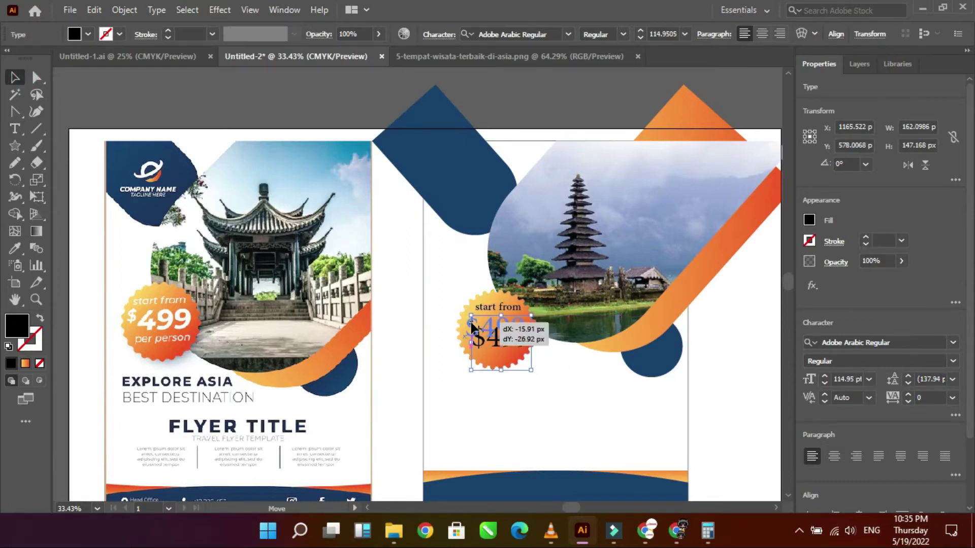
{"action": "left_click", "coordinate": [439, 34]}
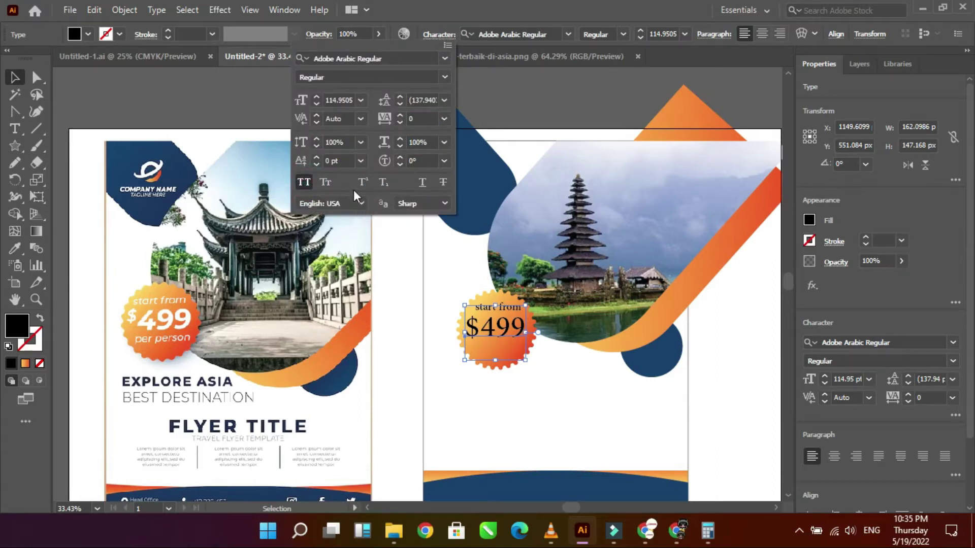
{"action": "left_click", "coordinate": [497, 327]}
{"action": "left_click_drag", "start_coordinate": [485, 329], "coordinate": [524, 349]}
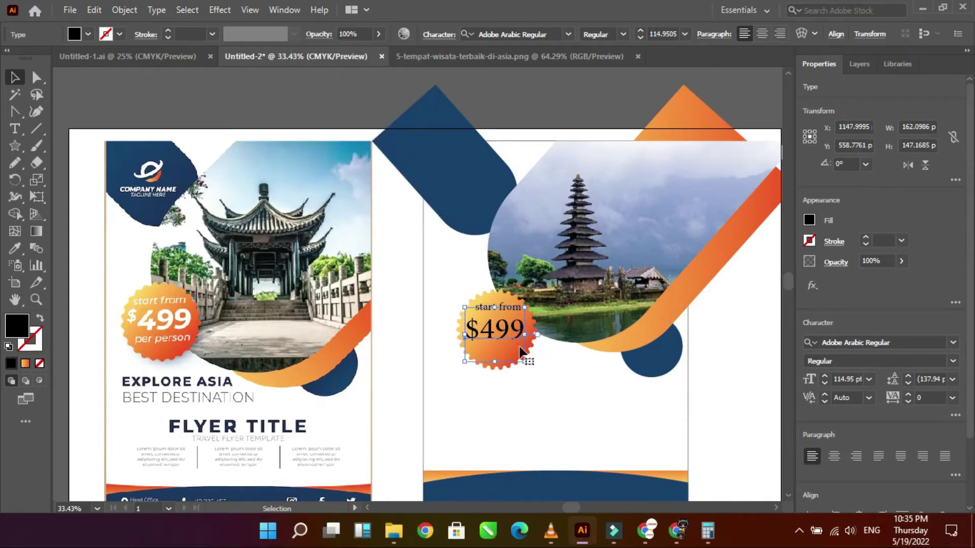
Copy 'start from' beneath the price and retype it as 'per person'
{"action": "left_click", "coordinate": [490, 312]}
{"action": "left_click_drag", "start_coordinate": [490, 312], "coordinate": [497, 349]}
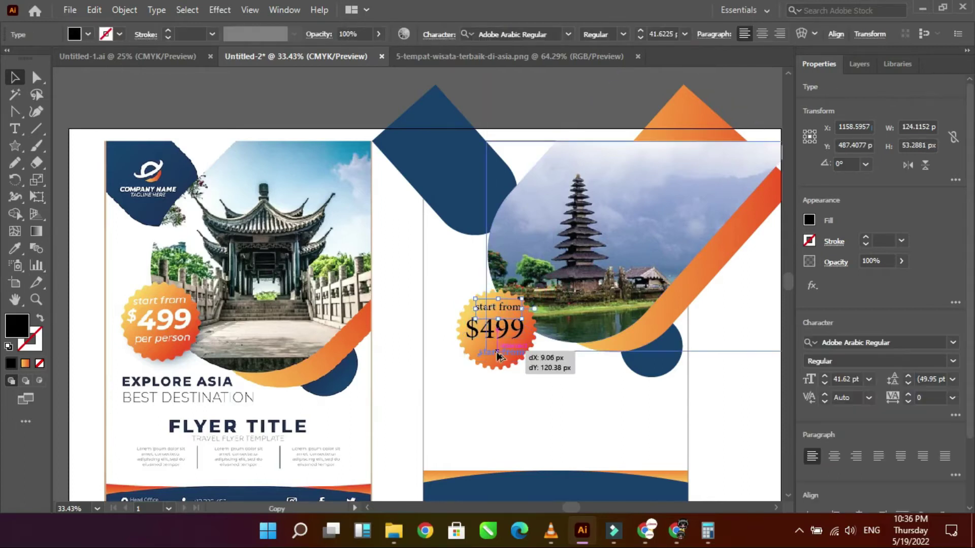
{"action": "key", "text": "t"}
{"action": "triple_click", "coordinate": [497, 348]}
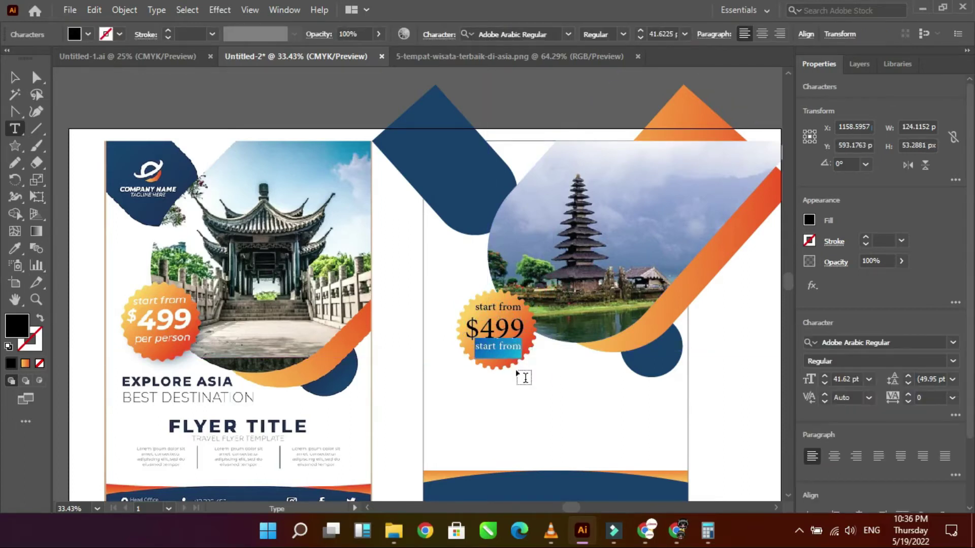
{"action": "type", "text": "per person"}
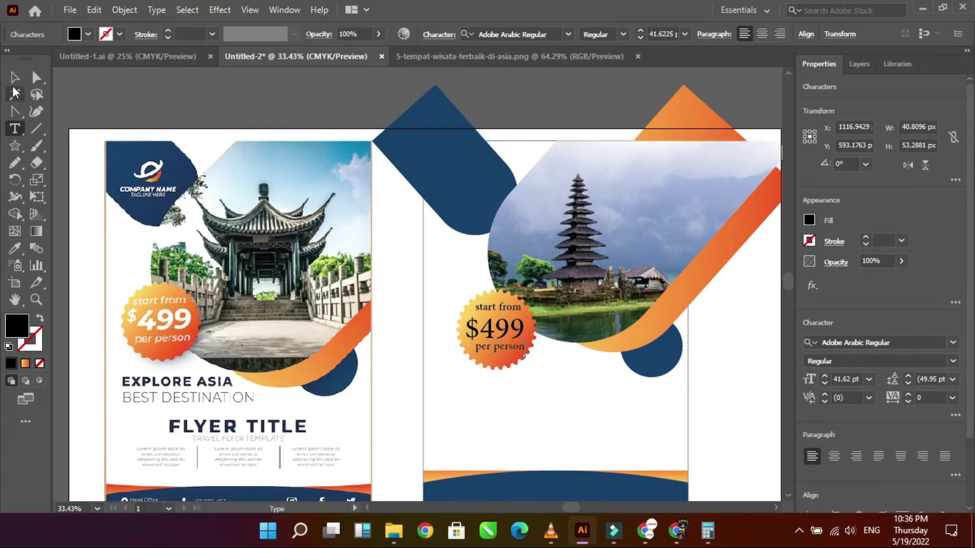
{"action": "left_click", "coordinate": [15, 77]}
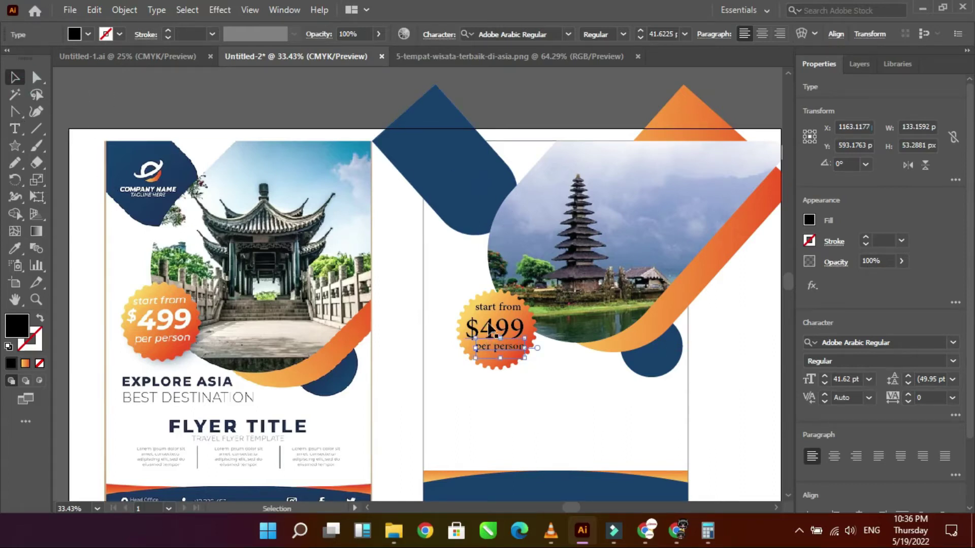
Zoom into the badge and make the '$' in the price Superscript in the Character panel
{"action": "left_click_drag", "start_coordinate": [435, 279], "coordinate": [576, 392]}
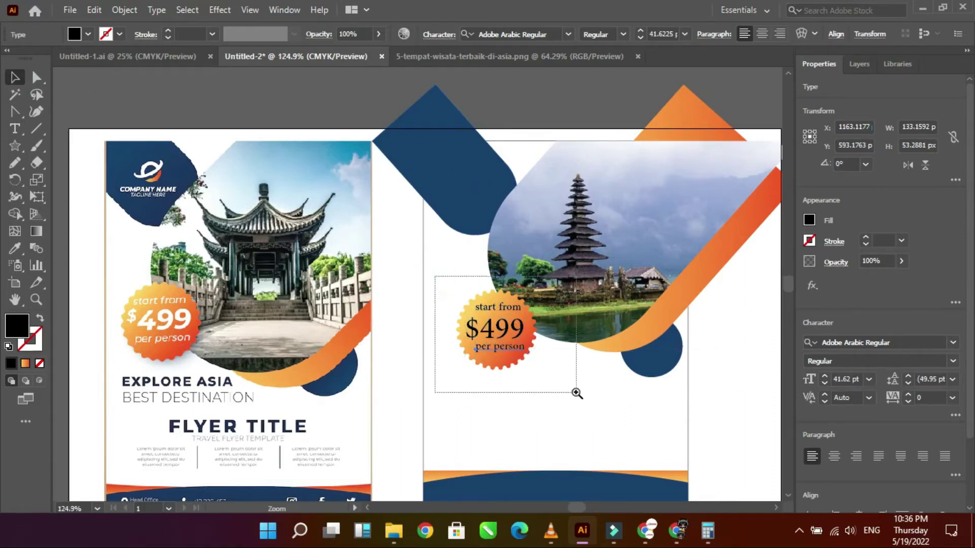
{"action": "left_click", "coordinate": [15, 128]}
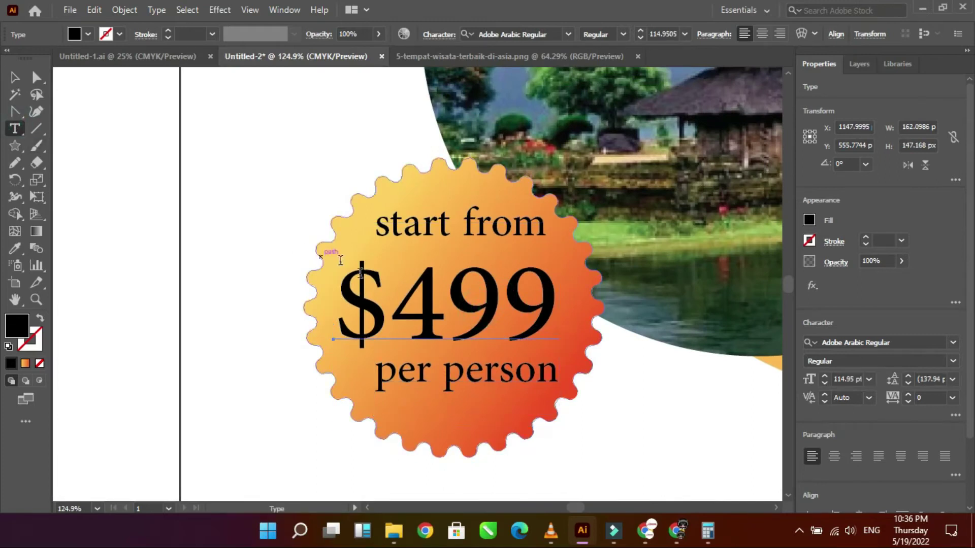
{"action": "left_click_drag", "start_coordinate": [335, 285], "coordinate": [394, 266]}
{"action": "key", "text": "ctrl+t"}
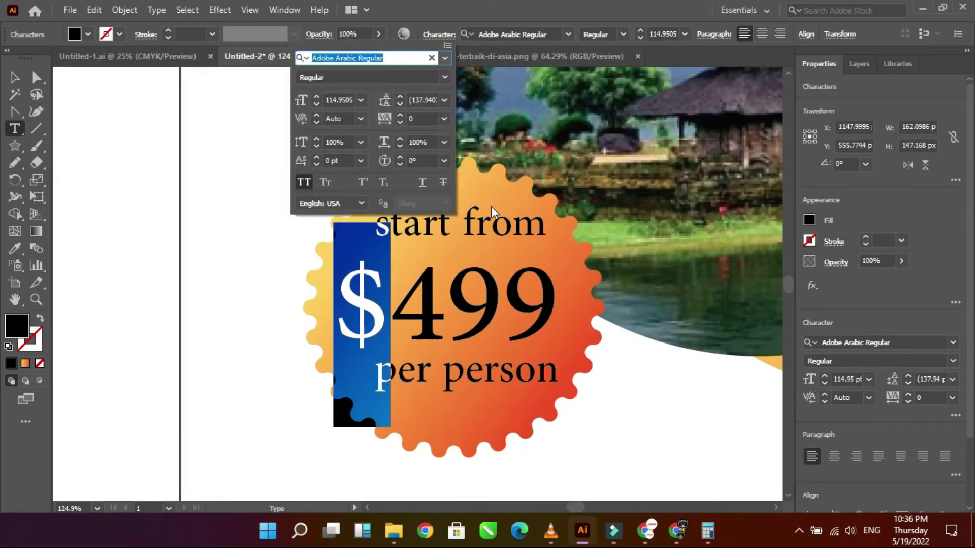
{"action": "left_click", "coordinate": [364, 182]}
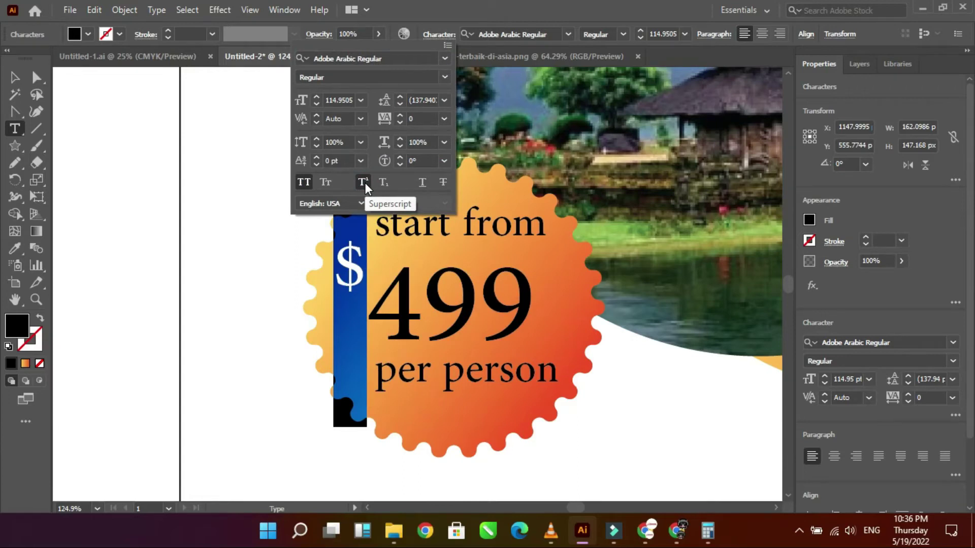
{"action": "left_click", "coordinate": [19, 80]}
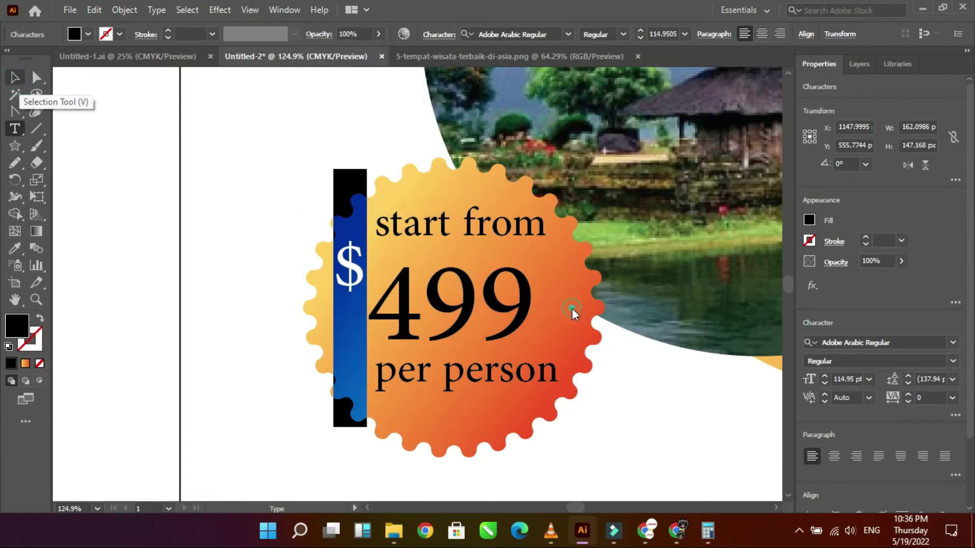
{"action": "left_click", "coordinate": [15, 79]}
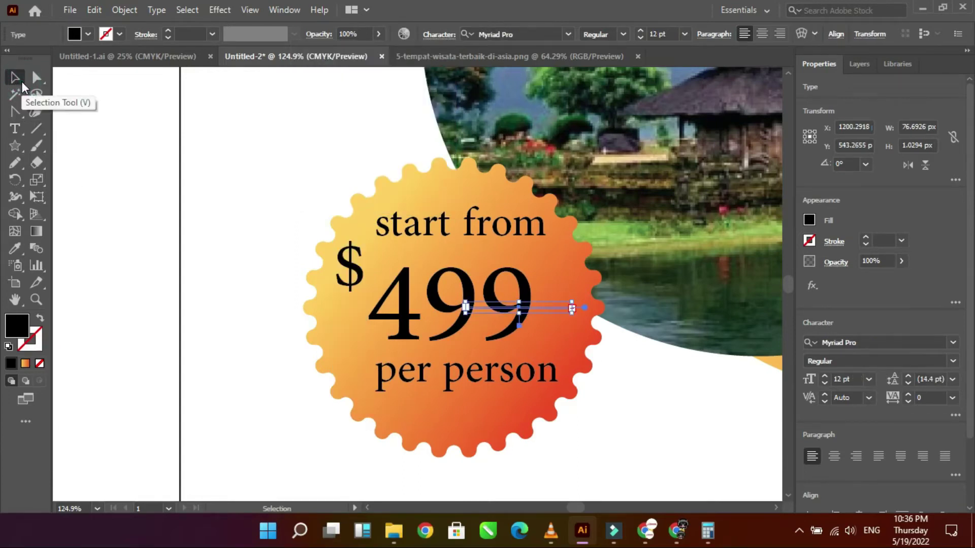
{"action": "left_click", "coordinate": [571, 309]}
Nudge '$499' slightly right and set the price text fill to white
{"action": "key", "text": "Delete"}
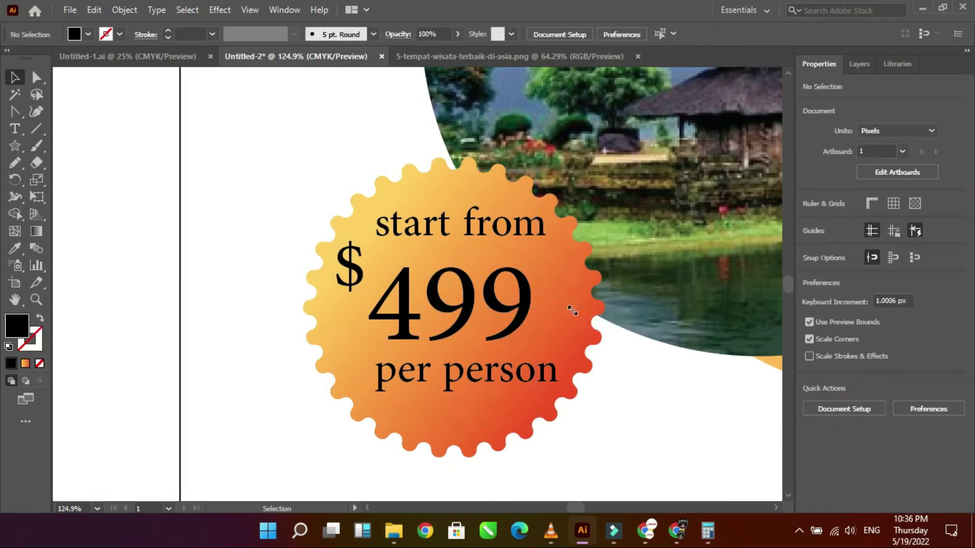
{"action": "left_click_drag", "start_coordinate": [514, 311], "coordinate": [531, 310]}
{"action": "left_click", "coordinate": [623, 34]}
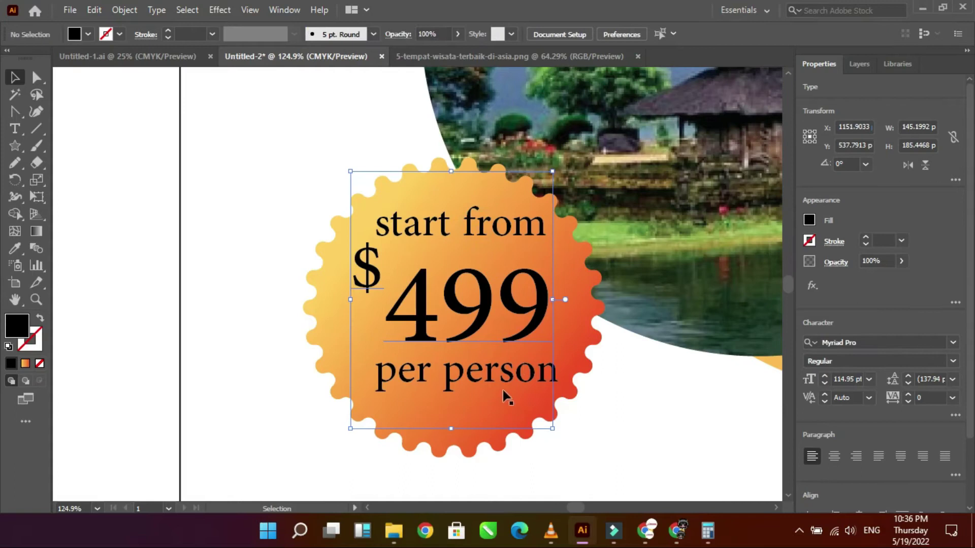
{"action": "left_click", "coordinate": [496, 374], "text": "shift"}
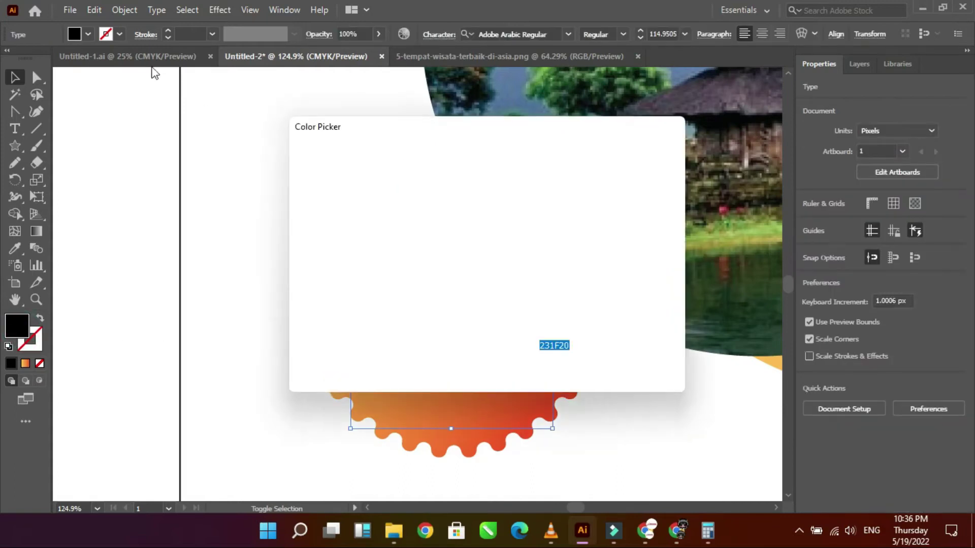
{"action": "left_click", "coordinate": [301, 169]}
{"action": "left_click", "coordinate": [656, 168]}
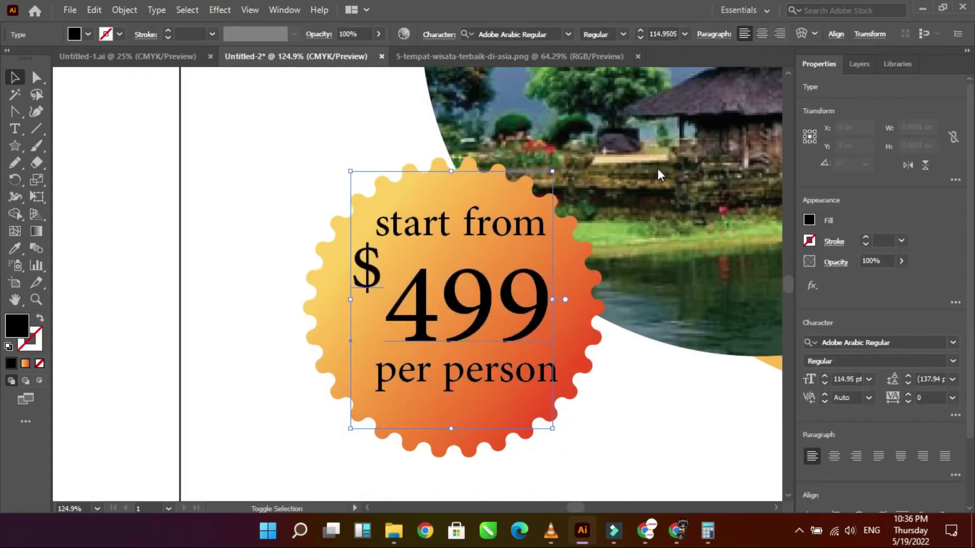
{"action": "left_click", "coordinate": [268, 175]}
{"action": "left_click", "coordinate": [471, 230]}
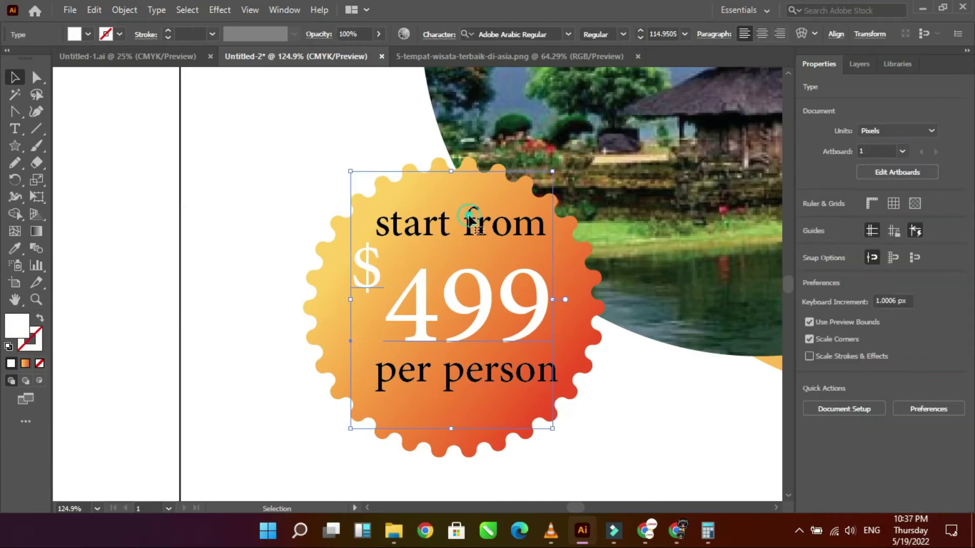
Make the 'start from' line white from the fill swatches
{"action": "left_click", "coordinate": [468, 218]}
{"action": "left_click", "coordinate": [489, 371]}
{"action": "left_click", "coordinate": [87, 34]}
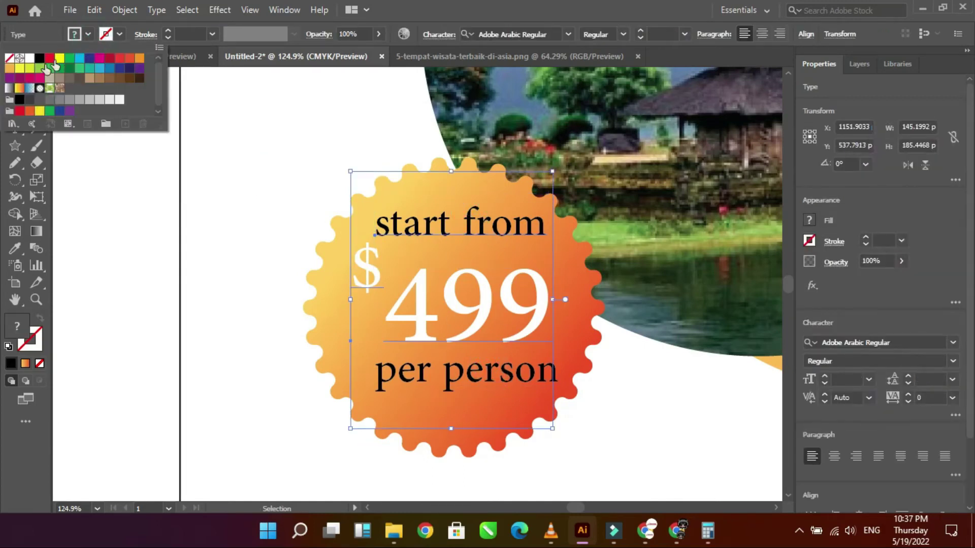
{"action": "left_click", "coordinate": [33, 57]}
{"action": "left_click", "coordinate": [241, 200]}
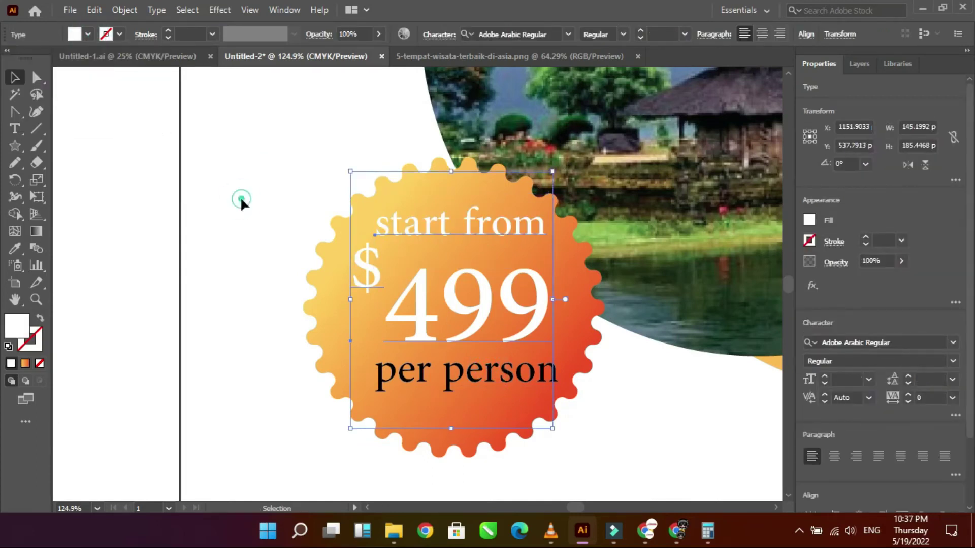
Make the 'per person' line white as well
{"action": "left_click", "coordinate": [272, 384]}
{"action": "left_click", "coordinate": [382, 368]}
{"action": "left_click", "coordinate": [87, 34]}
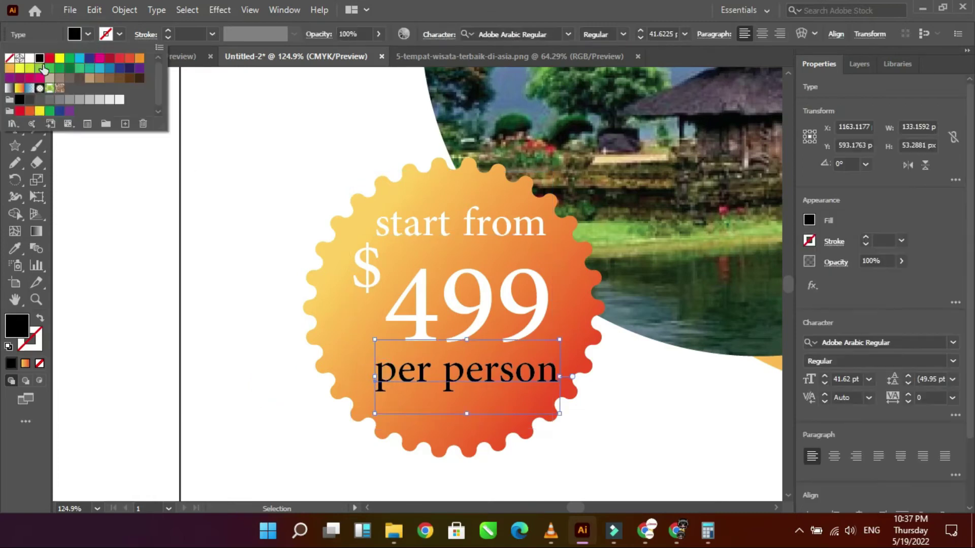
{"action": "left_click", "coordinate": [30, 58]}
{"action": "left_click", "coordinate": [203, 175]}
Add an Effect > Stylize > Drop Shadow to the starburst with opacity raised slightly above 21%
{"action": "left_click", "coordinate": [599, 297]}
{"action": "left_click", "coordinate": [220, 10]}
{"action": "left_click", "coordinate": [448, 180]}
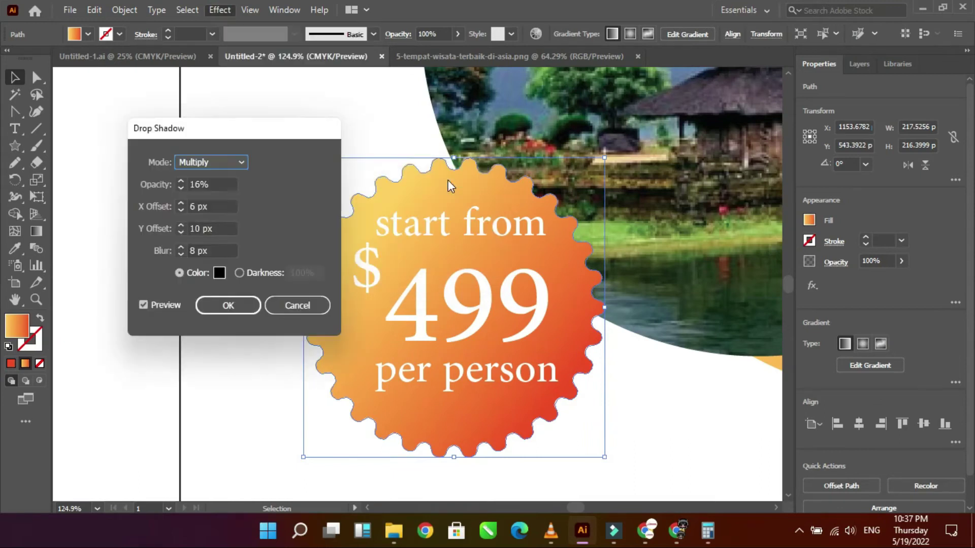
{"action": "left_click", "coordinate": [181, 182]}
{"action": "left_click", "coordinate": [181, 182]}
{"action": "left_click", "coordinate": [237, 306]}
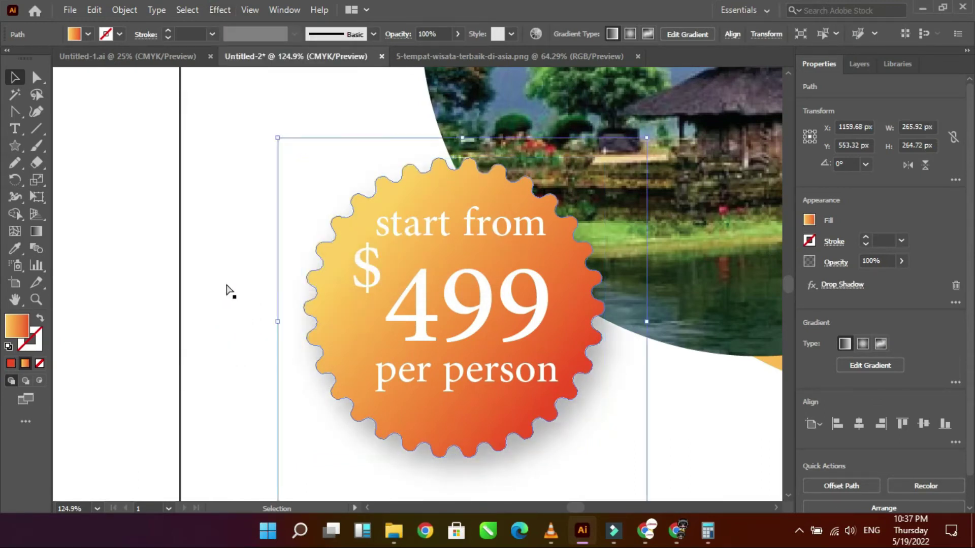
{"action": "left_click", "coordinate": [226, 291]}
{"action": "key", "text": "ctrl+0"}
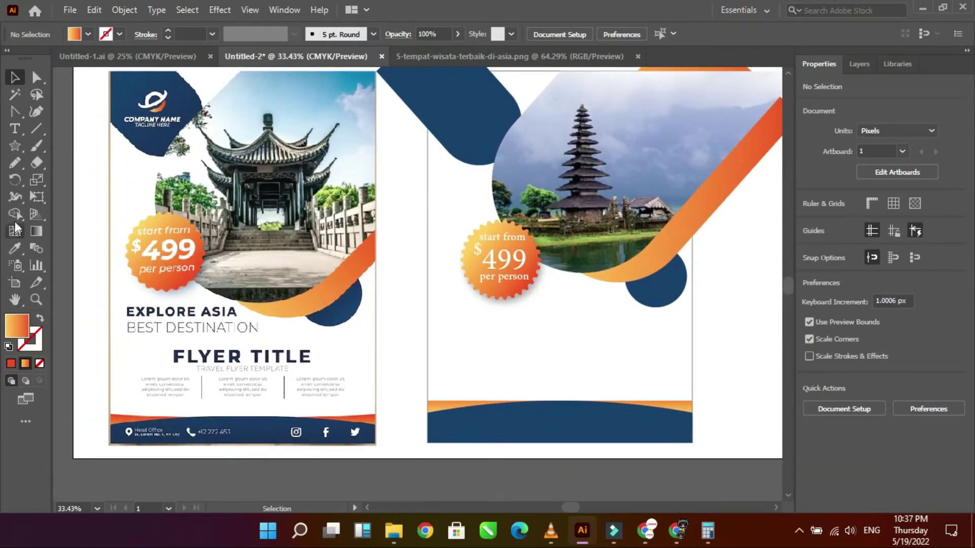
Type 'EXPLORE ASIA' below the badge and scale it up into a big headline
{"action": "left_click", "coordinate": [15, 128]}
{"action": "left_click", "coordinate": [464, 321]}
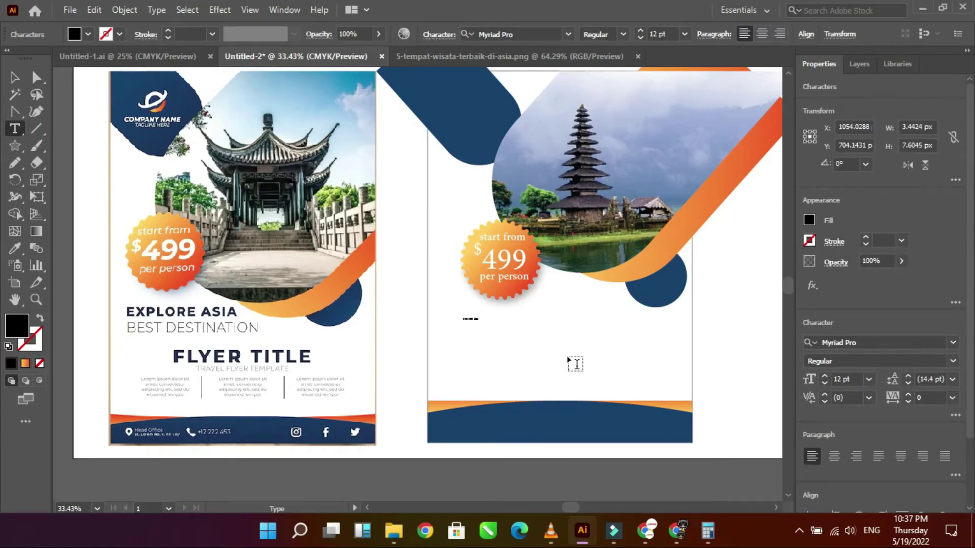
{"action": "left_click", "coordinate": [15, 76]}
{"action": "mouse_move", "coordinate": [479, 317]}
{"action": "left_mouse_down"}
{"action": "mouse_move", "coordinate": [570, 302]}
{"action": "mouse_move", "coordinate": [522, 321]}
{"action": "mouse_move", "coordinate": [593, 333]}
{"action": "left_mouse_up"}
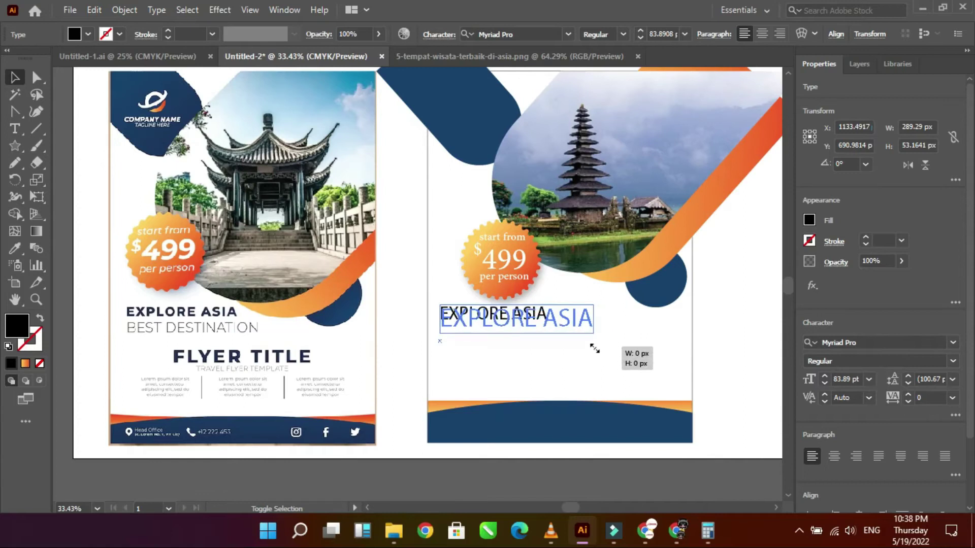
{"action": "left_click", "coordinate": [419, 235]}
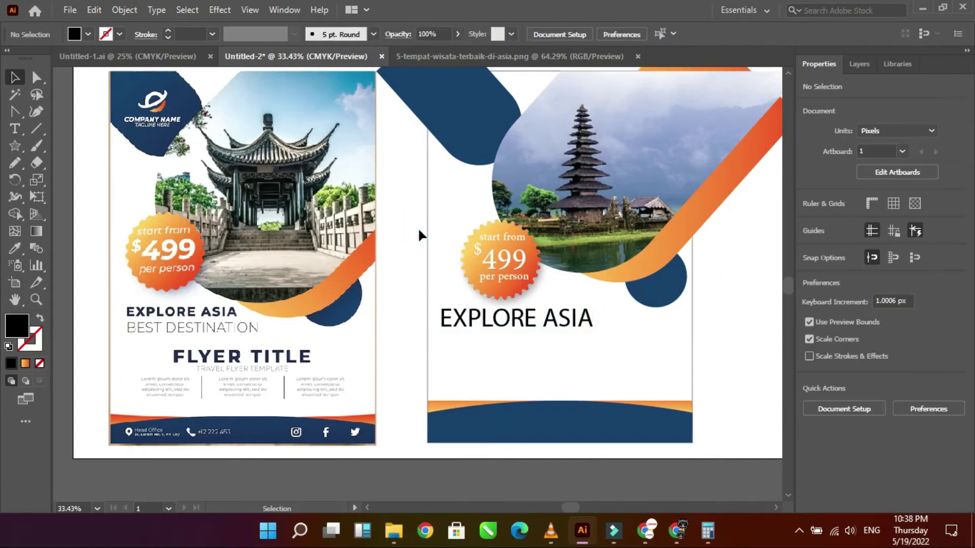
Set the EXPLORE ASIA headline font to Source Serif Variable
{"action": "left_click", "coordinate": [531, 322]}
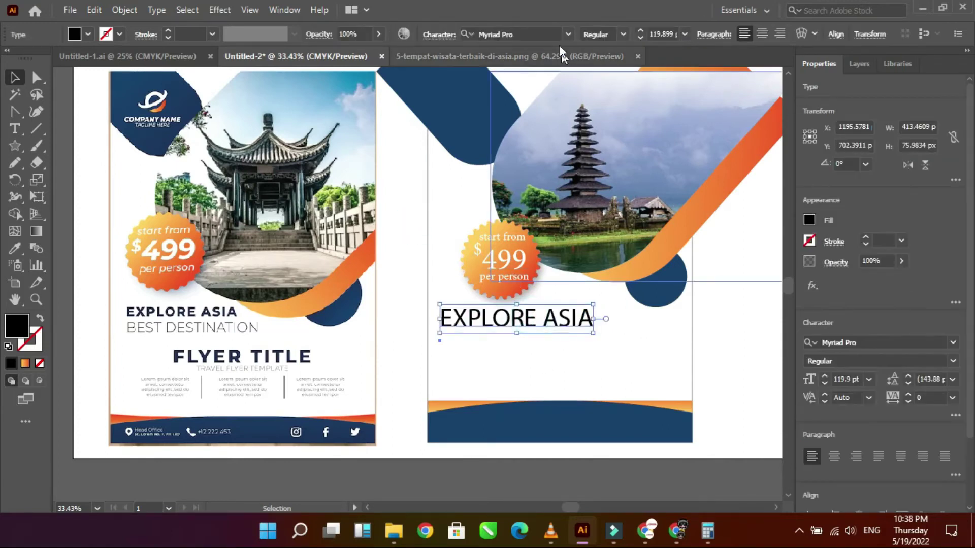
{"action": "left_click", "coordinate": [567, 34]}
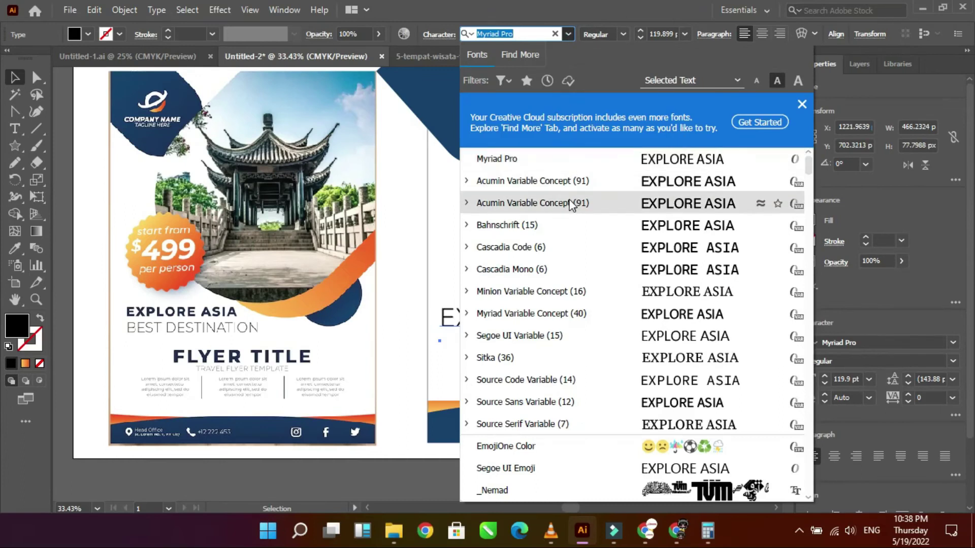
{"action": "scroll", "coordinate": [569, 300], "scroll_direction": "down", "scroll_amount": 3}
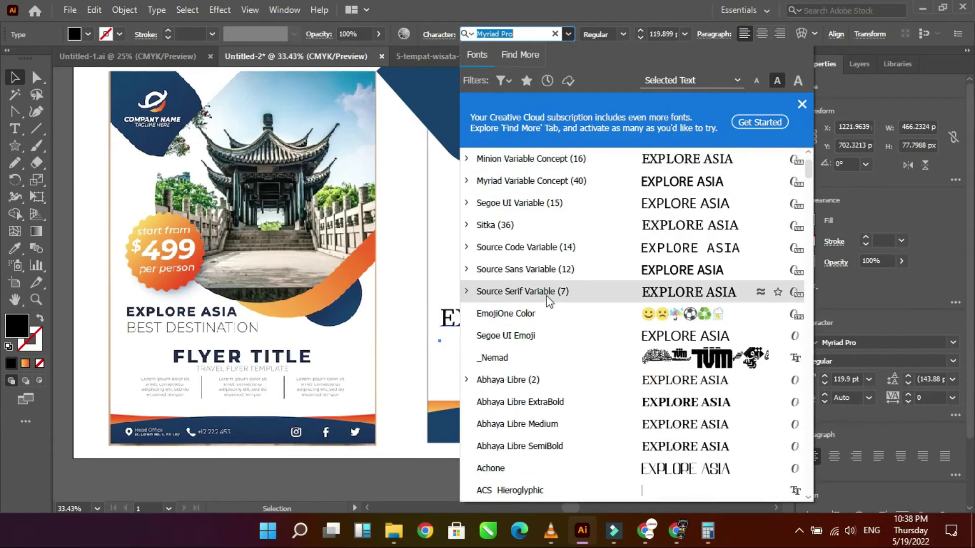
{"action": "left_click", "coordinate": [543, 294]}
Alt-drag a copy of the headline just below it and retype it as 'BEST DESTINATION'
{"action": "left_click_drag", "start_coordinate": [530, 321], "coordinate": [529, 350]}
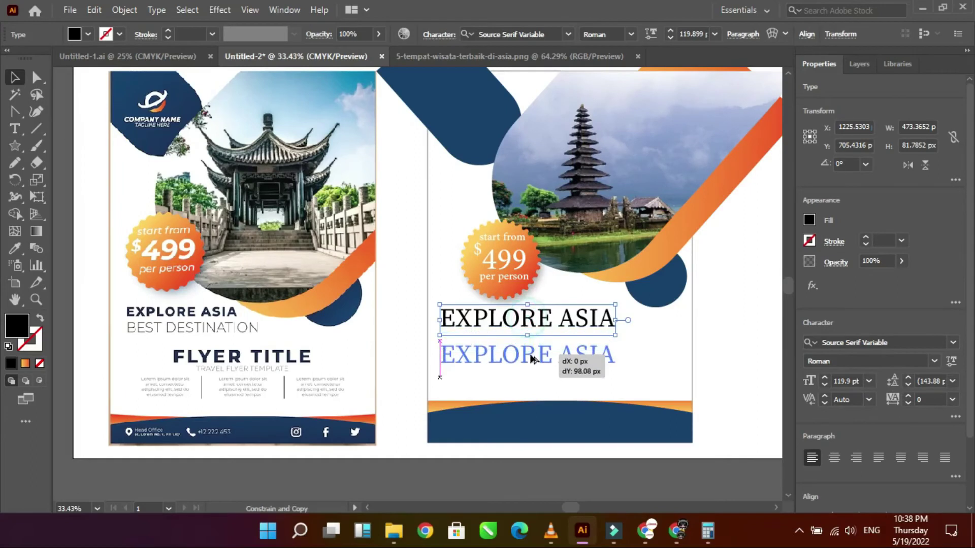
{"action": "double_click", "coordinate": [529, 349]}
{"action": "key", "text": "ctrl+a"}
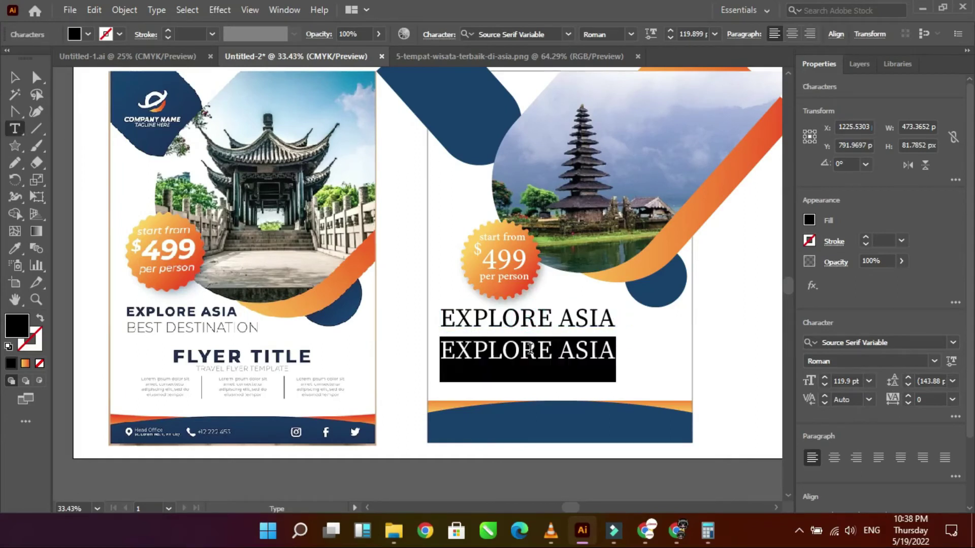
{"action": "type", "text": "BEST DESTINAT"}
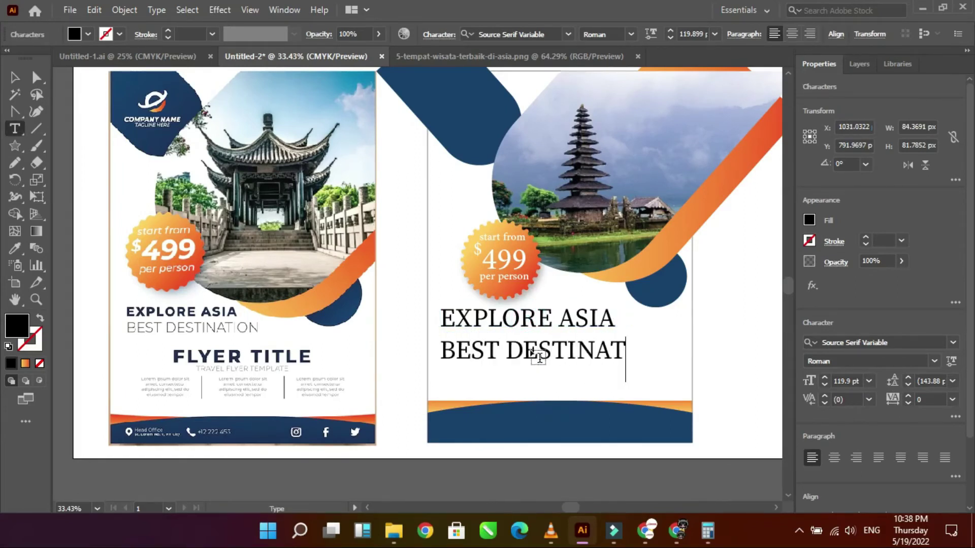
{"action": "left_click", "coordinate": [14, 77]}
Set BEST DESTINATION in Arial Narrow, shrink it and tuck it under the headline
{"action": "left_click", "coordinate": [513, 33]}
{"action": "type", "text": "AI"}
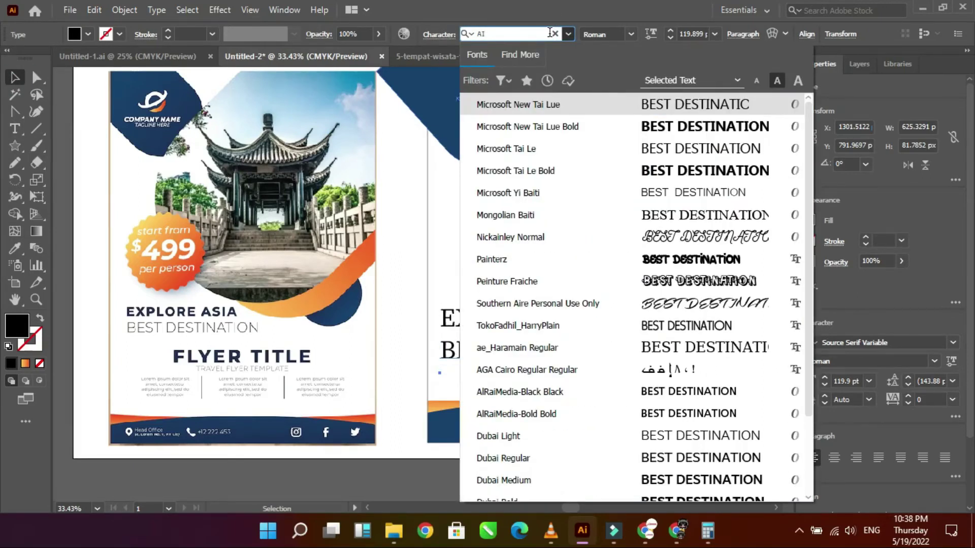
{"action": "key", "text": "BackSpace"}
{"action": "type", "text": "RI"}
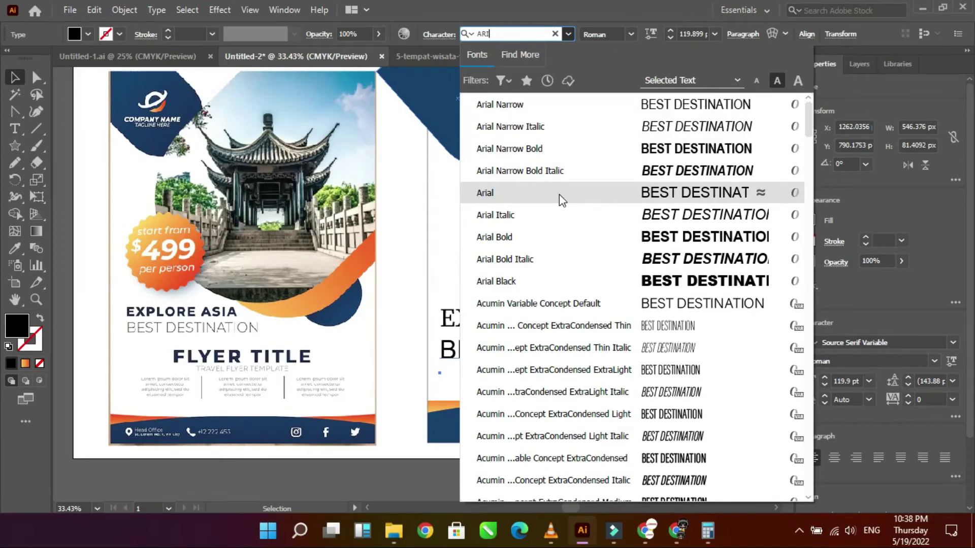
{"action": "left_click", "coordinate": [523, 99]}
{"action": "mouse_move", "coordinate": [639, 368]}
{"action": "left_mouse_down"}
{"action": "mouse_move", "coordinate": [657, 370]}
{"action": "mouse_move", "coordinate": [578, 358]}
{"action": "left_mouse_up"}
{"action": "left_click_drag", "start_coordinate": [520, 347], "coordinate": [522, 340]}
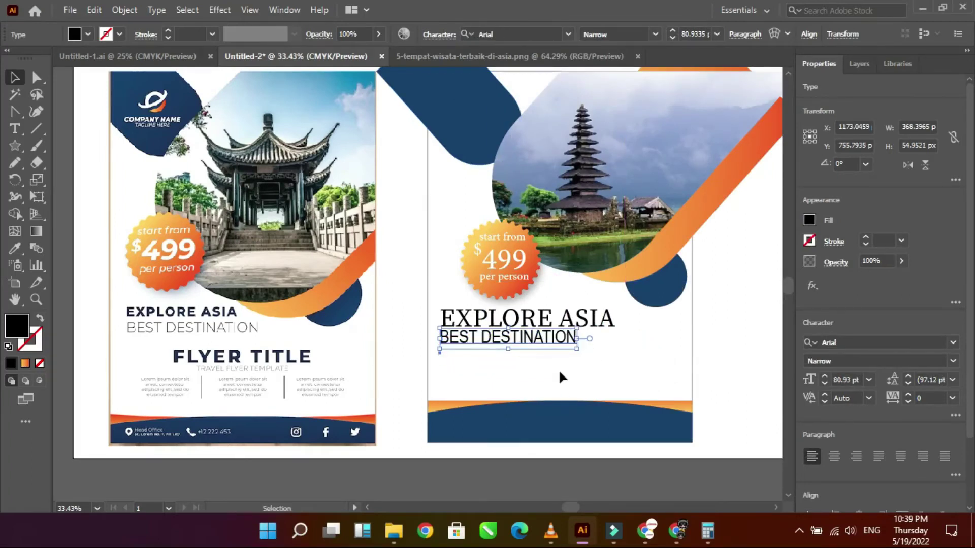
{"action": "left_click", "coordinate": [705, 361]}
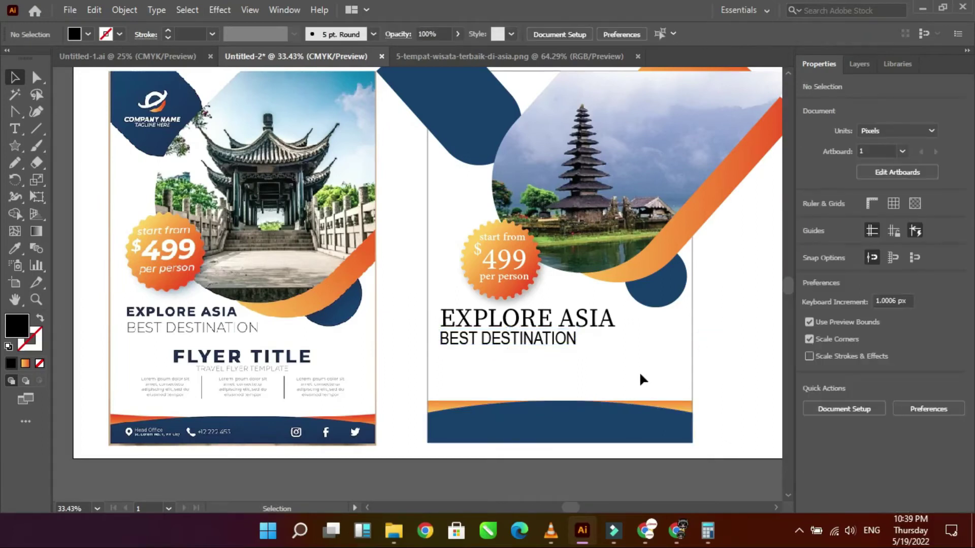
Nudge the EXPLORE ASIA headline slightly upward
{"action": "left_click", "coordinate": [575, 338]}
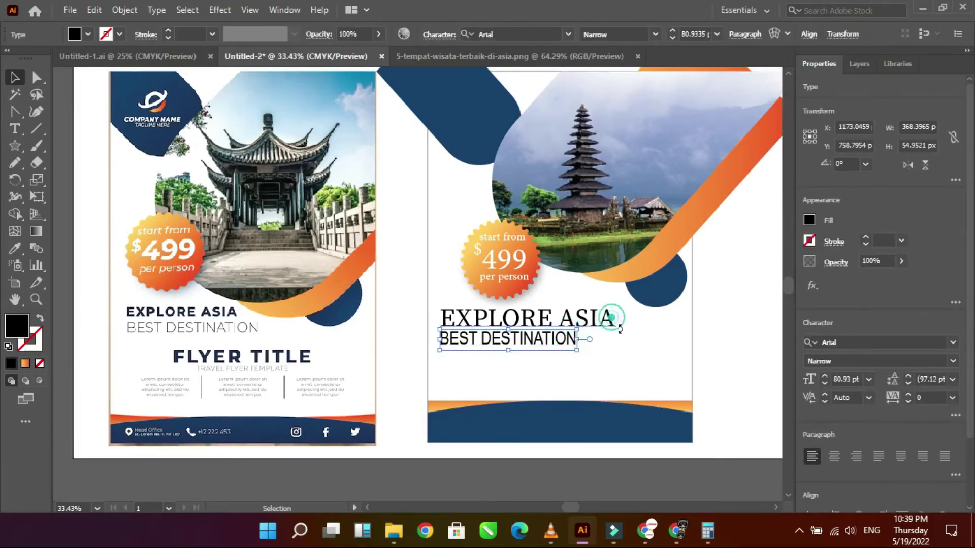
{"action": "left_click_drag", "start_coordinate": [619, 329], "coordinate": [617, 328]}
{"action": "left_click", "coordinate": [394, 342]}
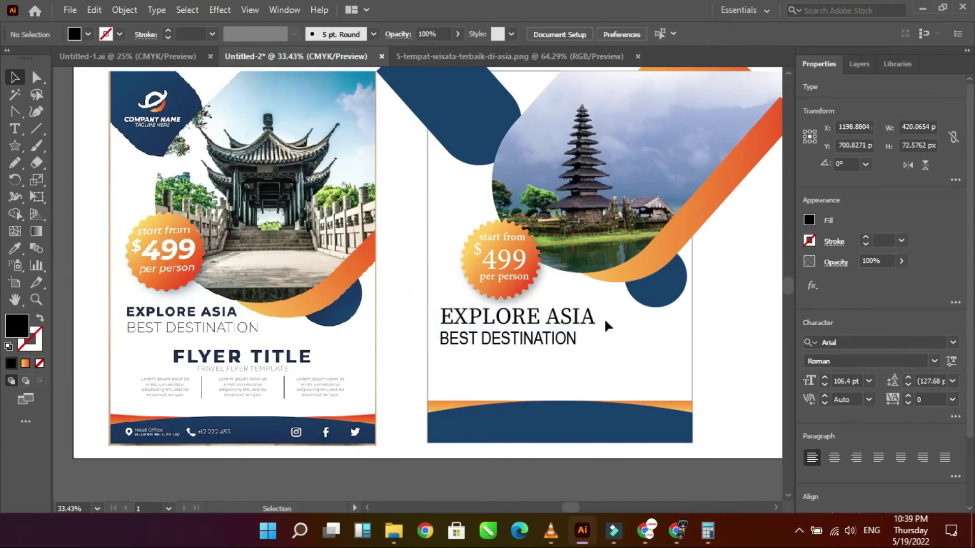
Copy the headline beneath BEST DESTINATION and retype it as 'FLAYER TITLE'
{"action": "left_click", "coordinate": [521, 338]}
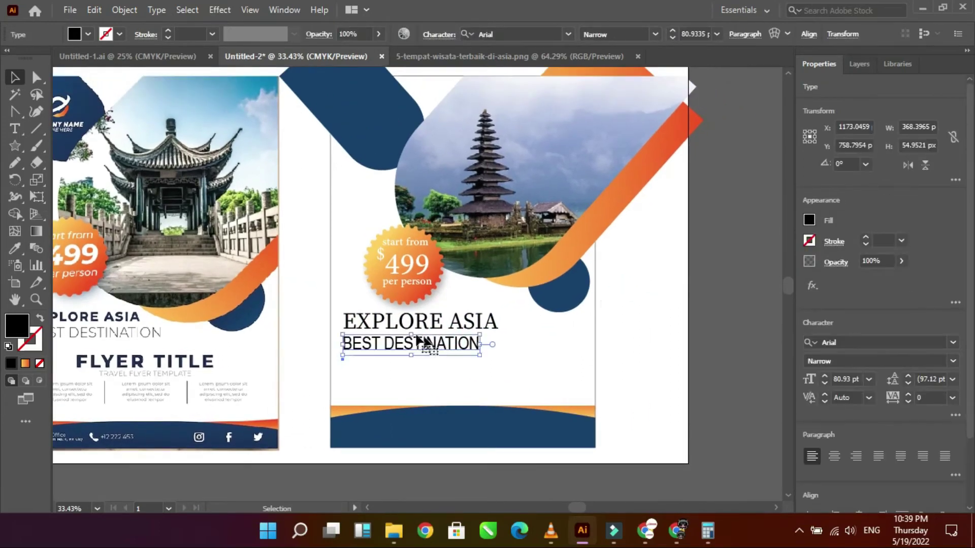
{"action": "left_click", "coordinate": [415, 325]}
{"action": "left_click_drag", "start_coordinate": [414, 325], "coordinate": [459, 368], "text": "alt"}
{"action": "key", "text": "t"}
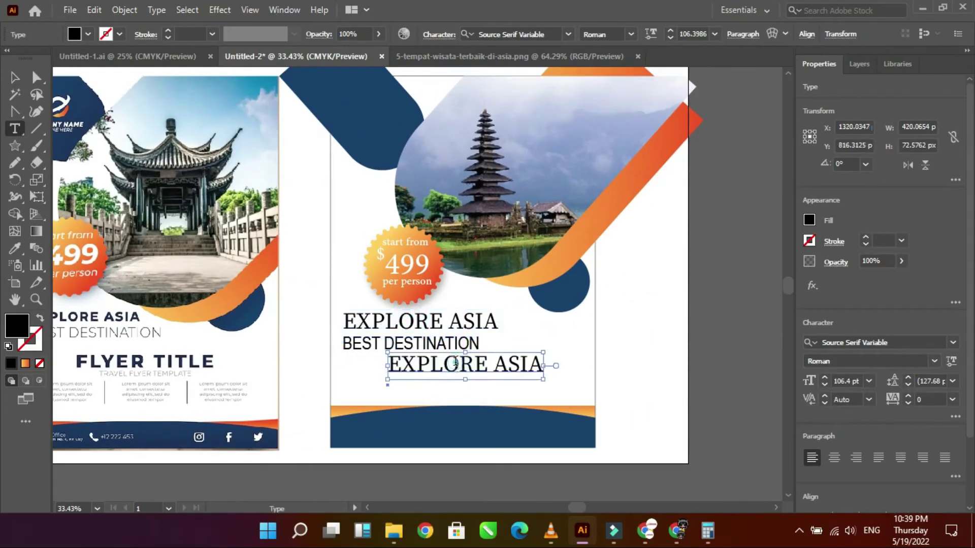
{"action": "triple_click", "coordinate": [486, 391]}
{"action": "type", "text": "FLAYER"}
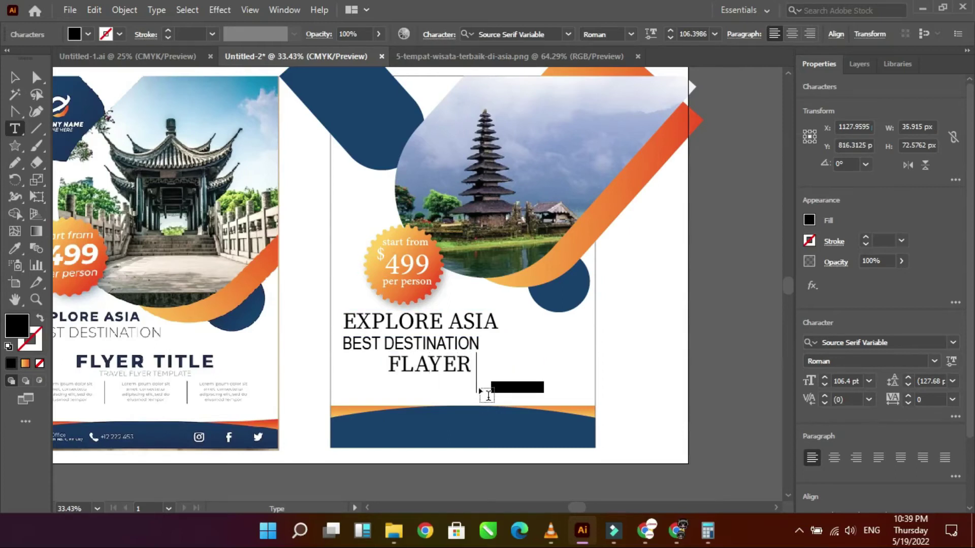
{"action": "type", "text": " TITLE"}
{"action": "left_click", "coordinate": [14, 77]}
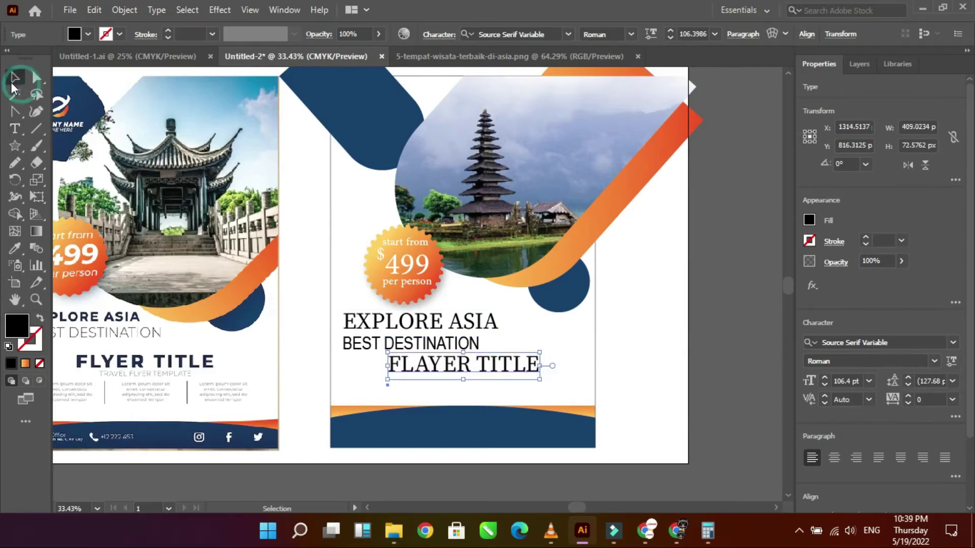
{"action": "left_click", "coordinate": [745, 78]}
Move the photo, shapes and price badge together higher on the flyer
{"action": "left_click_drag", "start_coordinate": [321, 257], "coordinate": [592, 371]}
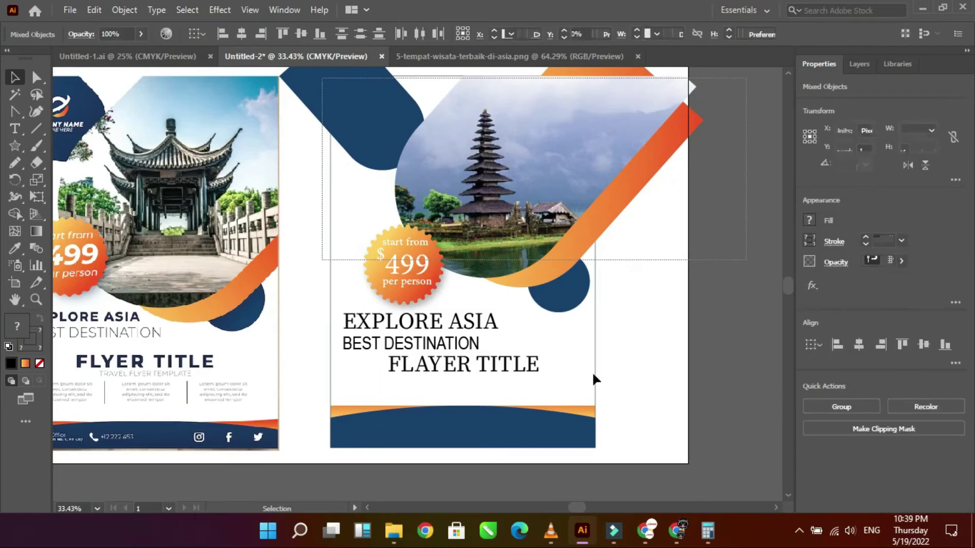
{"action": "left_click_drag", "start_coordinate": [560, 245], "coordinate": [561, 229]}
{"action": "mouse_move", "coordinate": [340, 347]}
{"action": "left_mouse_down"}
{"action": "mouse_move", "coordinate": [331, 301]}
{"action": "mouse_move", "coordinate": [348, 301]}
{"action": "left_mouse_up"}
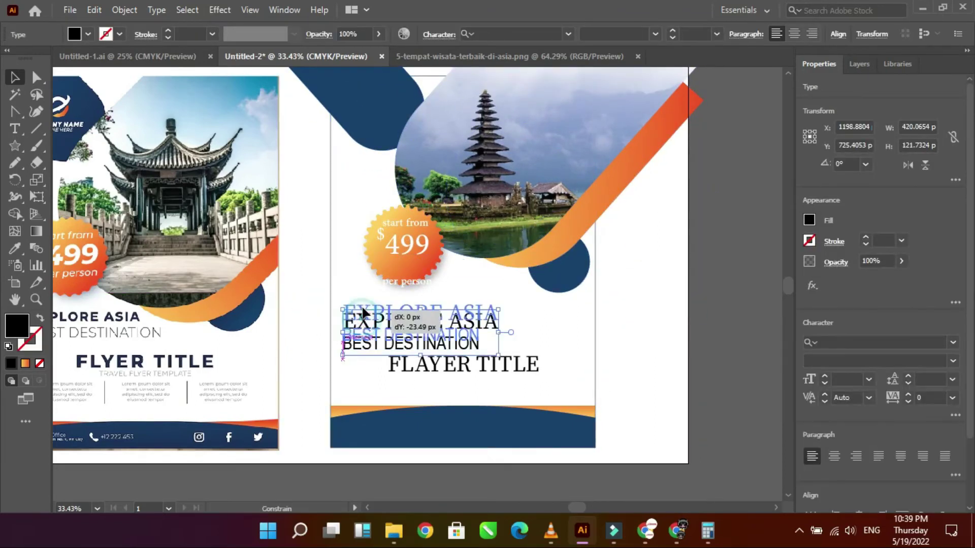
{"action": "left_click_drag", "start_coordinate": [387, 378], "coordinate": [387, 378]}
Set FLAYER TITLE in Cascadia Mono and make BEST DESTINATION italic
{"action": "left_click", "coordinate": [507, 356]}
{"action": "left_click", "coordinate": [568, 33]}
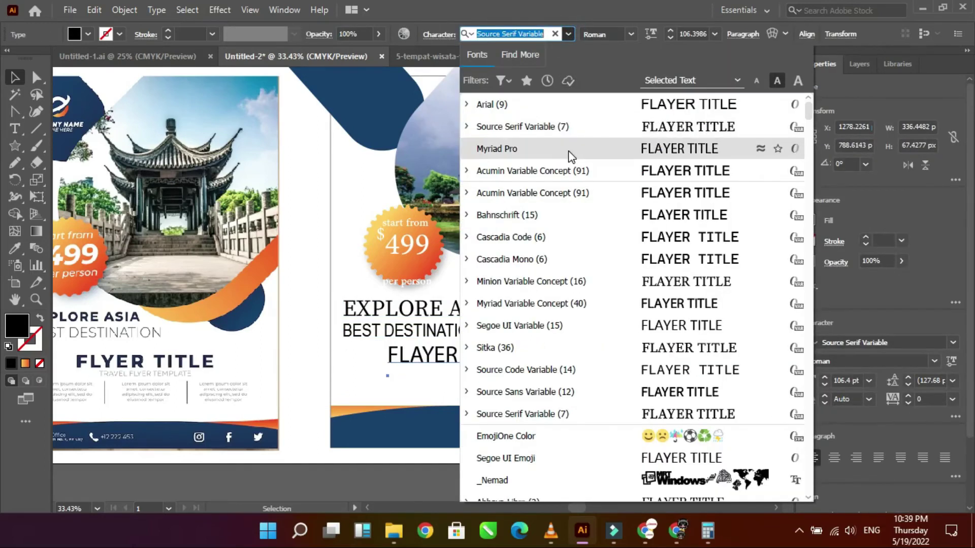
{"action": "left_click", "coordinate": [559, 259]}
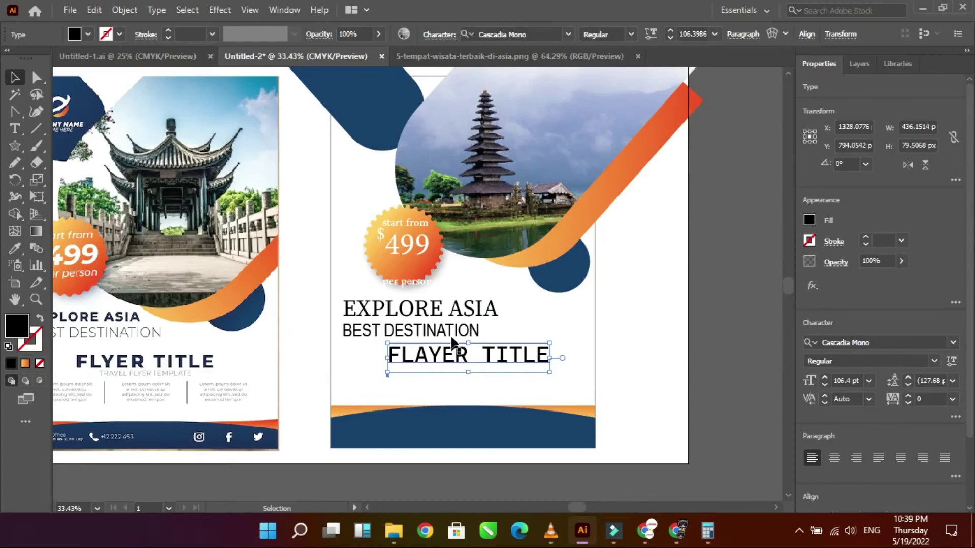
{"action": "left_click", "coordinate": [475, 331]}
{"action": "left_click", "coordinate": [651, 35]}
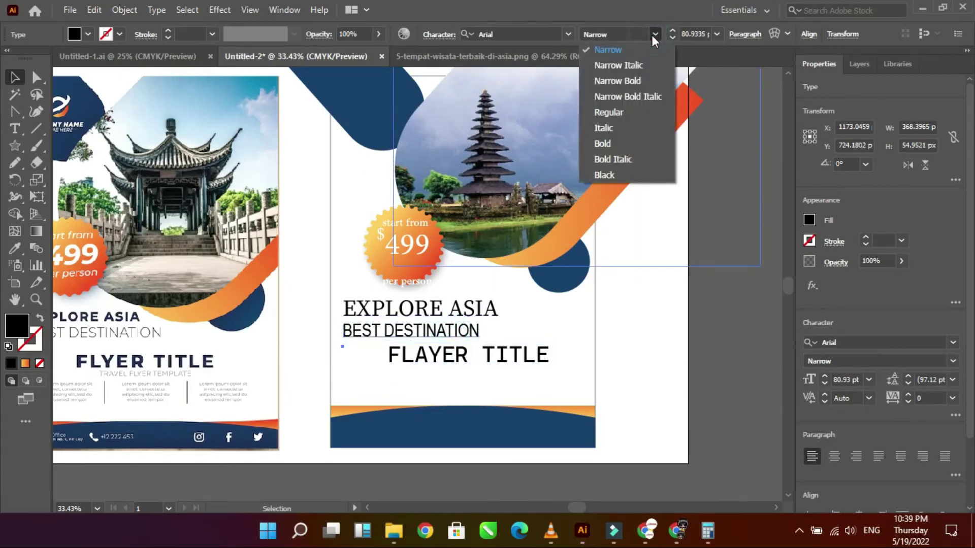
{"action": "left_click", "coordinate": [642, 128]}
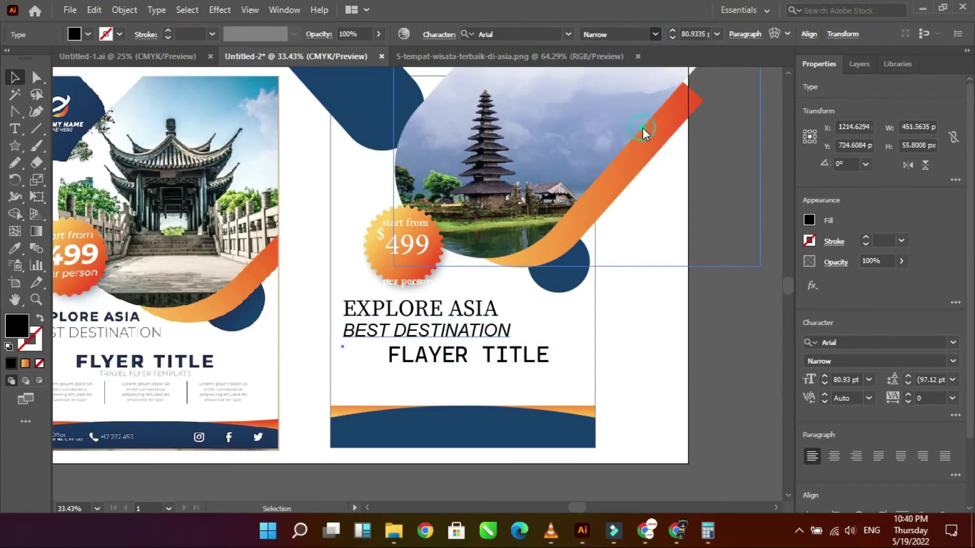
{"action": "left_click", "coordinate": [674, 305]}
Shrink the headline lines and FLAYER TITLE, then raise 'per person' inside the badge
{"action": "left_click", "coordinate": [439, 364]}
{"action": "left_click", "coordinate": [675, 394]}
{"action": "left_click", "coordinate": [483, 330]}
{"action": "left_click", "coordinate": [477, 311], "text": "shift"}
{"action": "left_click_drag", "start_coordinate": [510, 342], "coordinate": [476, 334]}
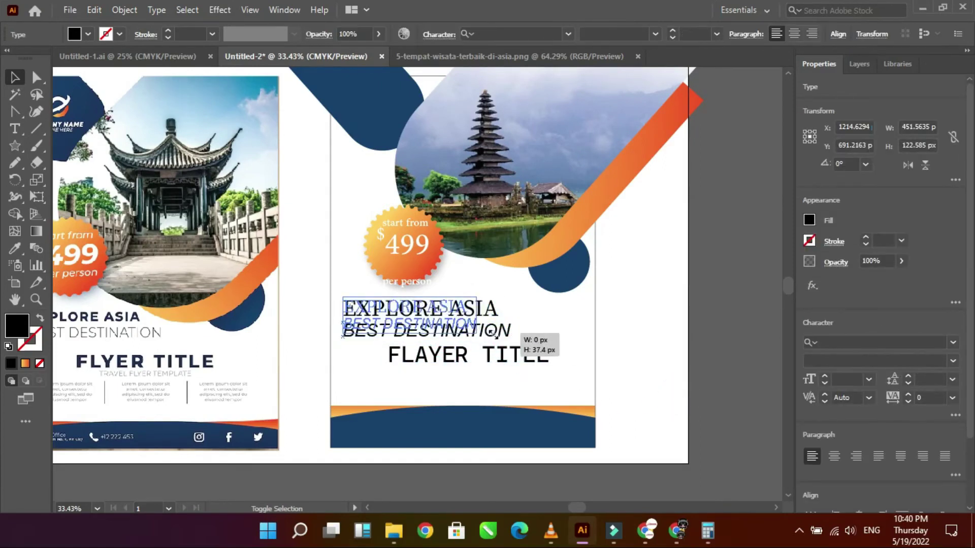
{"action": "left_click", "coordinate": [513, 357]}
{"action": "mouse_move", "coordinate": [550, 371]}
{"action": "left_mouse_down"}
{"action": "mouse_move", "coordinate": [525, 372]}
{"action": "mouse_move", "coordinate": [483, 342]}
{"action": "mouse_move", "coordinate": [533, 360]}
{"action": "mouse_move", "coordinate": [525, 355]}
{"action": "left_mouse_up"}
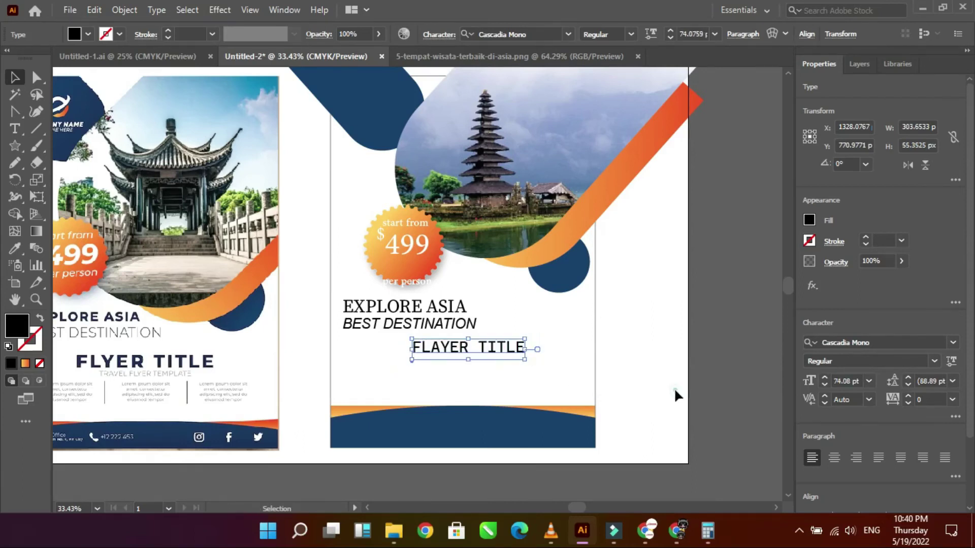
{"action": "left_click", "coordinate": [674, 387]}
{"action": "left_click", "coordinate": [417, 282]}
{"action": "left_click_drag", "start_coordinate": [418, 285], "coordinate": [418, 269]}
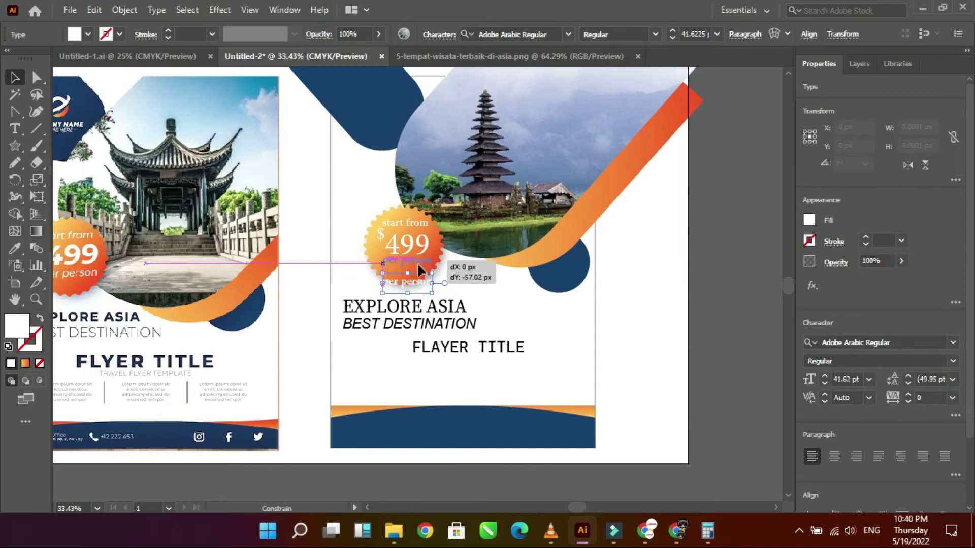
Duplicate the FLAYER TITLE line just below it and retype the copy as TRAVEL FLAYER TEMPLATE
{"action": "left_click", "coordinate": [736, 274]}
{"action": "left_click", "coordinate": [451, 351]}
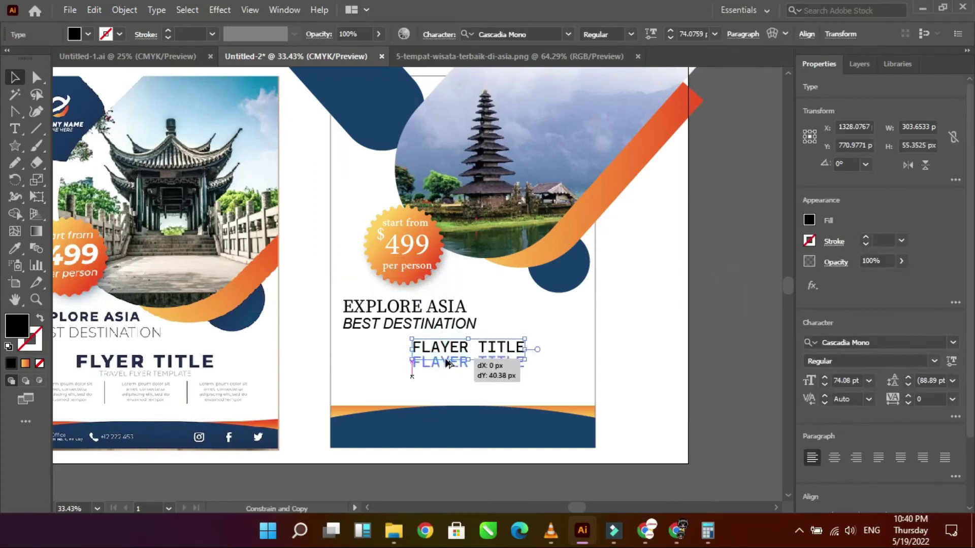
{"action": "left_click_drag", "start_coordinate": [451, 352], "coordinate": [450, 367]}
{"action": "key", "text": "t"}
{"action": "key", "text": "ctrl+a"}
{"action": "type", "text": "TR"}
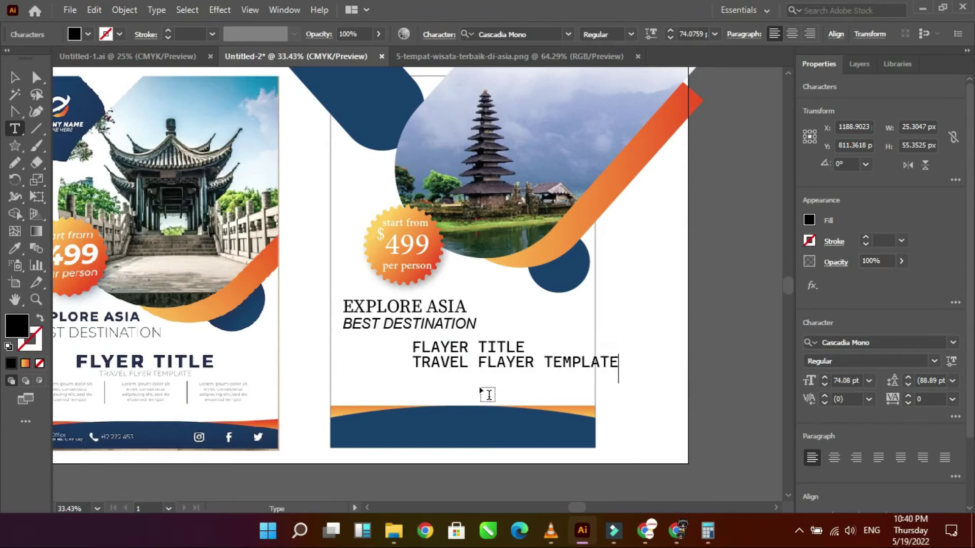
Resize the TRAVEL FLAYER TEMPLATE line into a small subtitle under the title
{"action": "key", "text": "Escape"}
{"action": "left_click_drag", "start_coordinate": [618, 370], "coordinate": [525, 364]}
{"action": "left_click_drag", "start_coordinate": [411, 364], "coordinate": [448, 361]}
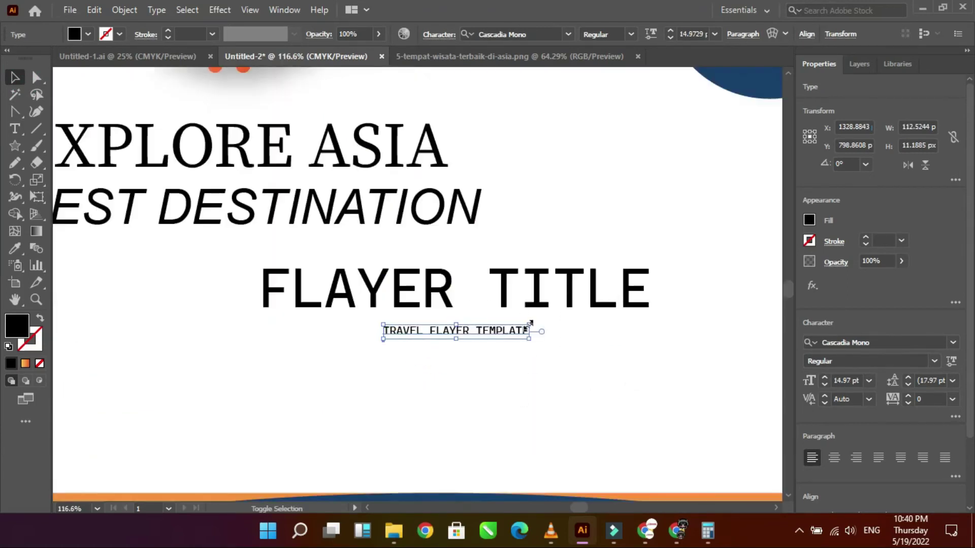
{"action": "left_click_drag", "start_coordinate": [531, 326], "coordinate": [627, 304]}
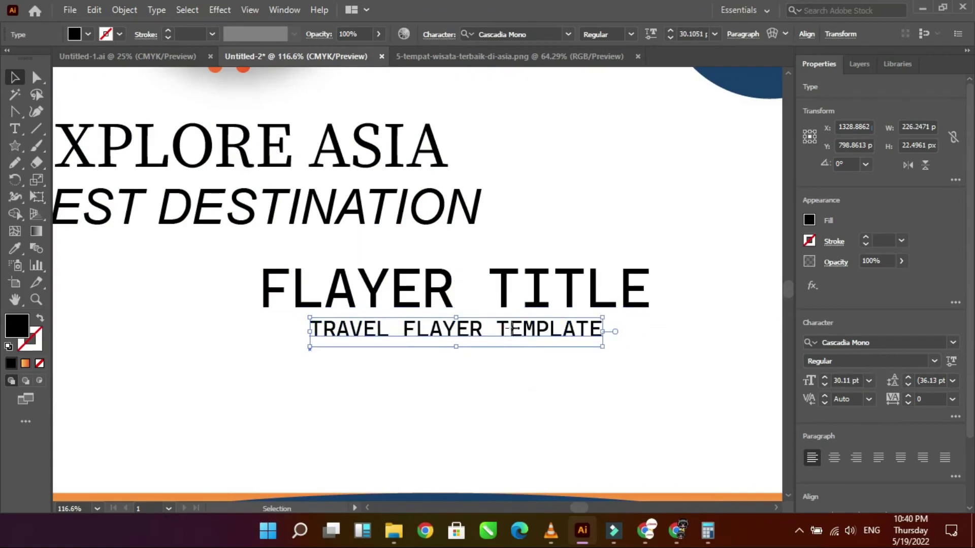
{"action": "left_click_drag", "start_coordinate": [510, 329], "coordinate": [508, 331]}
{"action": "key", "text": "ctrl+minus"}
{"action": "key", "text": "ctrl+minus"}
{"action": "key", "text": "ctrl+minus"}
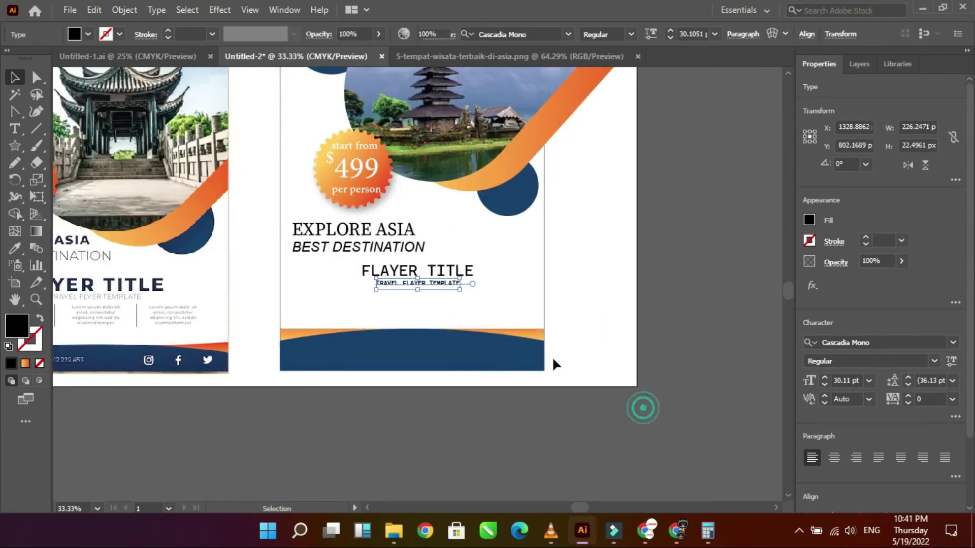
{"action": "left_click", "coordinate": [556, 364]}
{"action": "left_click", "coordinate": [472, 280]}
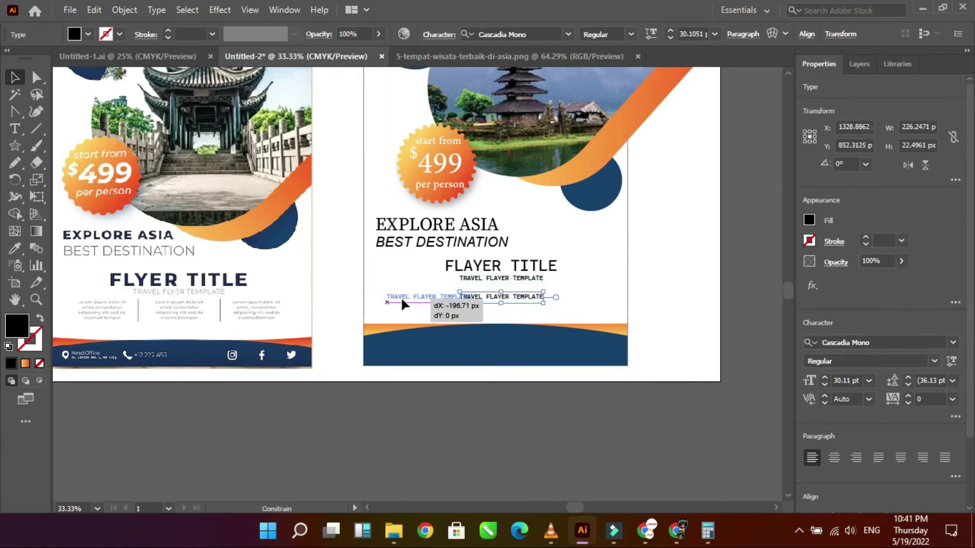
Place a copy of the subtitle line lower left, below the title
{"action": "left_click_drag", "start_coordinate": [475, 283], "coordinate": [401, 301]}
{"action": "left_click_drag", "start_coordinate": [168, 333], "coordinate": [171, 339]}
{"action": "key", "text": "ctrl+minus"}
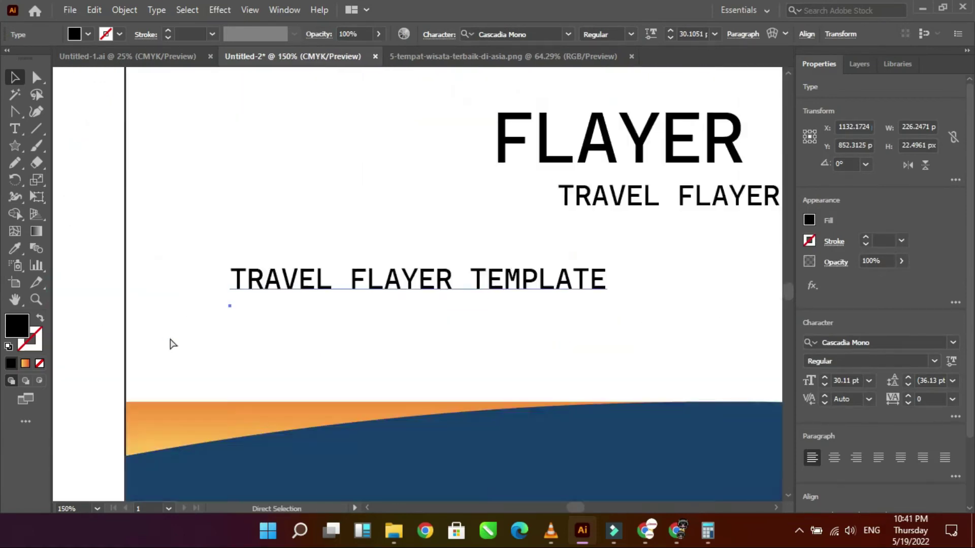
{"action": "key", "text": "ctrl+minus"}
{"action": "key", "text": "ctrl+minus"}
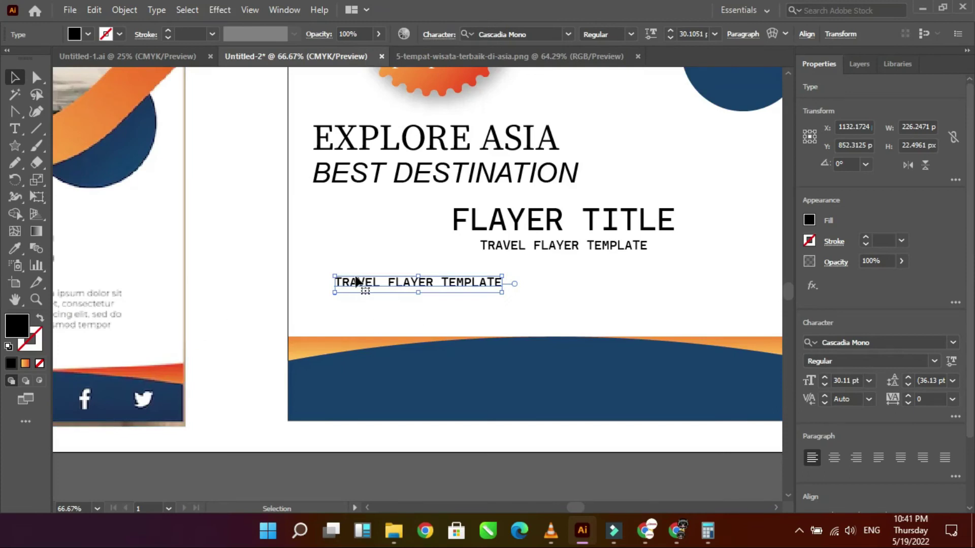
{"action": "mouse_move", "coordinate": [356, 280]}
{"action": "left_mouse_down"}
{"action": "mouse_move", "coordinate": [444, 298]}
{"action": "mouse_move", "coordinate": [411, 281]}
{"action": "mouse_move", "coordinate": [559, 296]}
{"action": "mouse_move", "coordinate": [396, 266]}
{"action": "left_mouse_up"}
Replace the copied line's text with 'LOREM IPSUM DOLOR SIT' as the first body line
{"action": "double_click", "coordinate": [436, 263]}
{"action": "key", "text": "ctrl+a"}
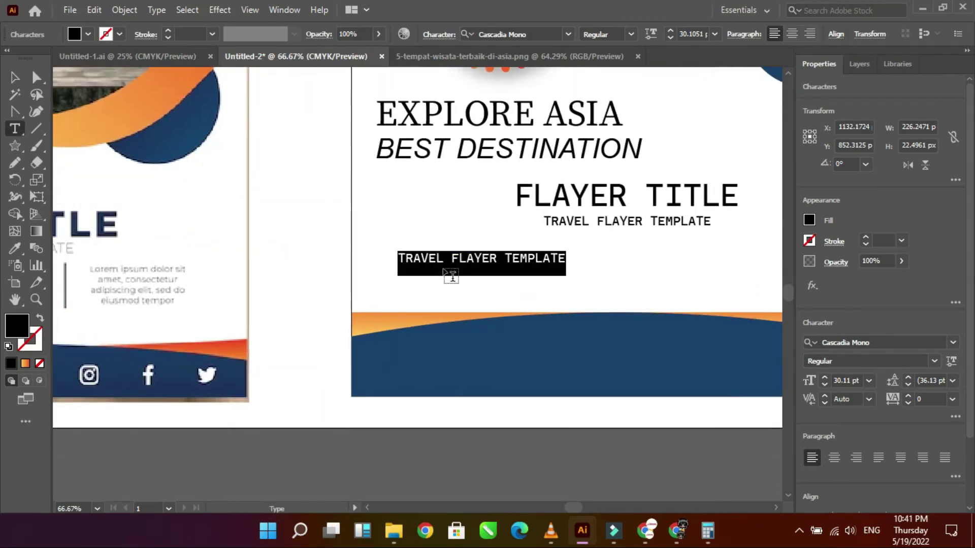
{"action": "type", "text": "LO"}
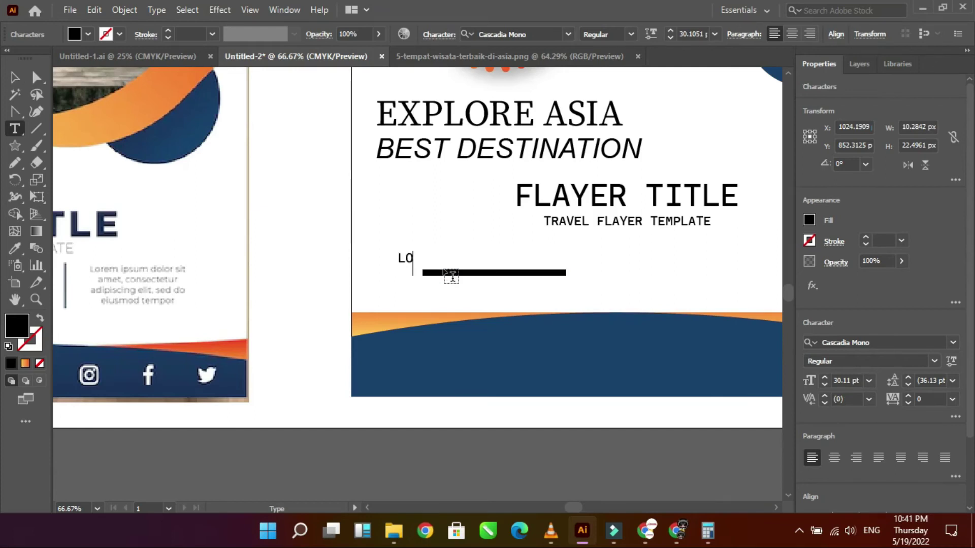
{"action": "type", "text": "REM"}
{"action": "key", "text": "BackSpace"}
{"action": "key", "text": "BackSpace"}
{"action": "key", "text": "BackSpace"}
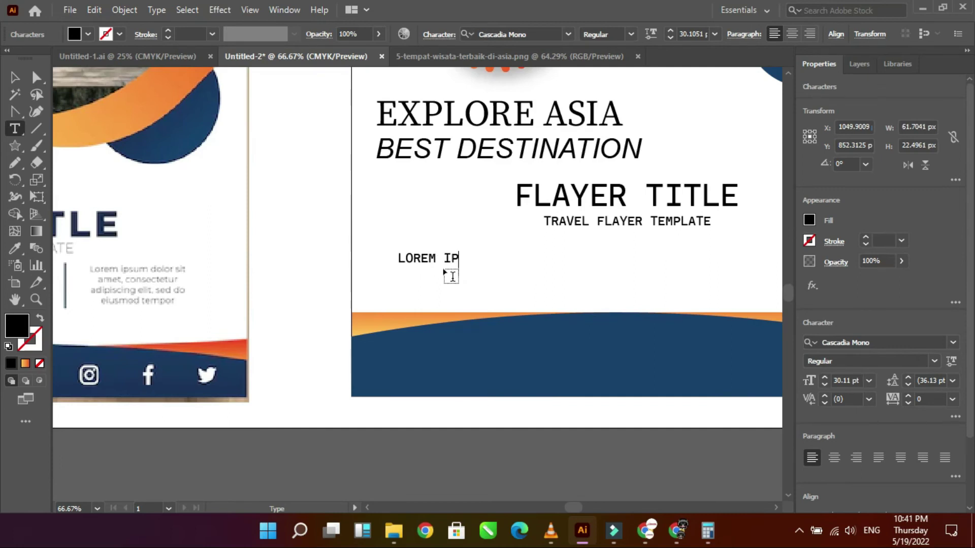
{"action": "key", "text": "BackSpace"}
{"action": "key", "text": "BackSpace"}
{"action": "type", "text": "STI"}
{"action": "key", "text": "Return"}
{"action": "key", "text": "BackSpace"}
{"action": "key", "text": "BackSpace"}
{"action": "key", "text": "BackSpace"}
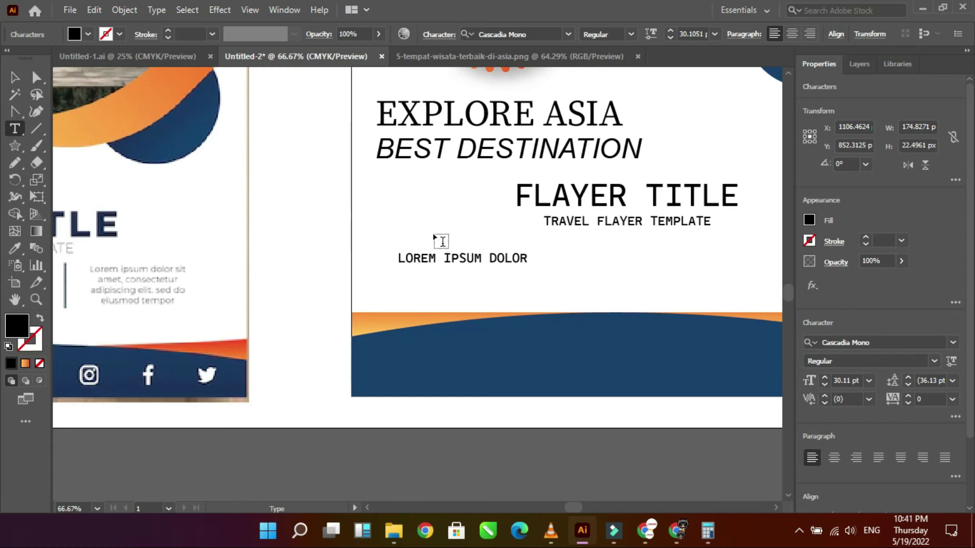
{"action": "type", "text": "ST"}
{"action": "key", "text": "BackSpace"}
{"action": "type", "text": "IT"}
Add the body lines 'AMET, FLAYER TITLE' and 'TRAVEL FLAYER TEMPLATE'
{"action": "key", "text": "Return"}
{"action": "type", "text": "AMET, "}
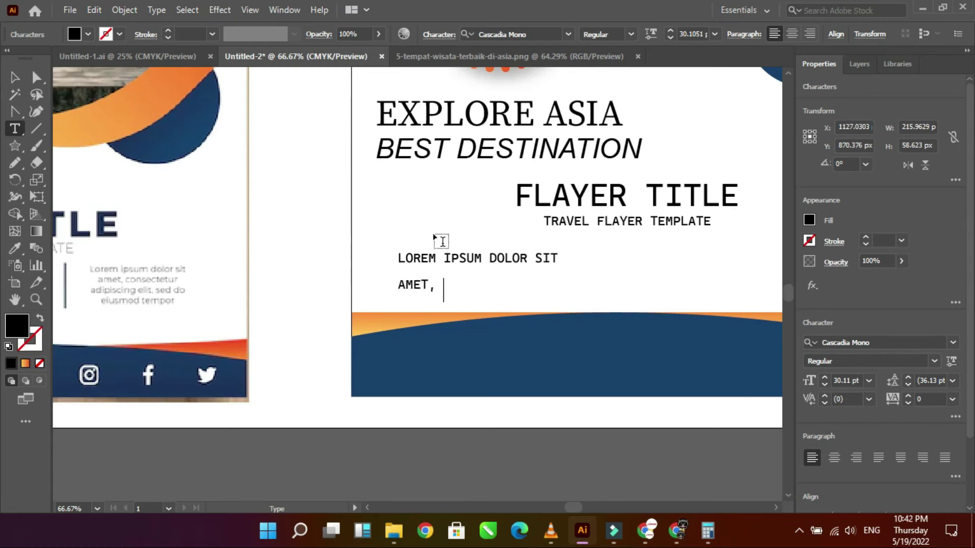
{"action": "type", "text": "FLAYER TITLE"}
{"action": "key", "text": "Return"}
{"action": "type", "text": "TRAVEL FLAYER TEMPLAE"}
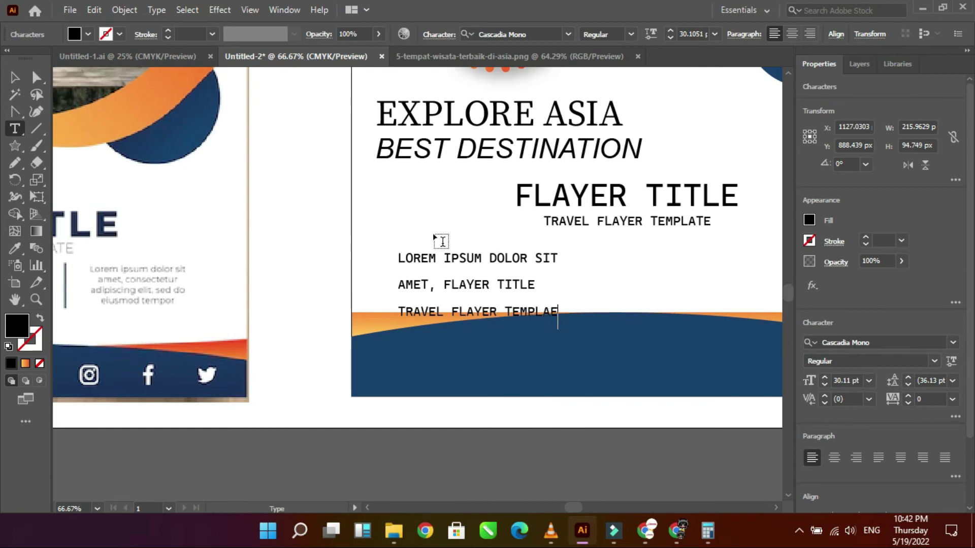
{"action": "key", "text": "BackSpace"}
{"action": "type", "text": "TE"}
{"action": "key", "text": "Escape"}
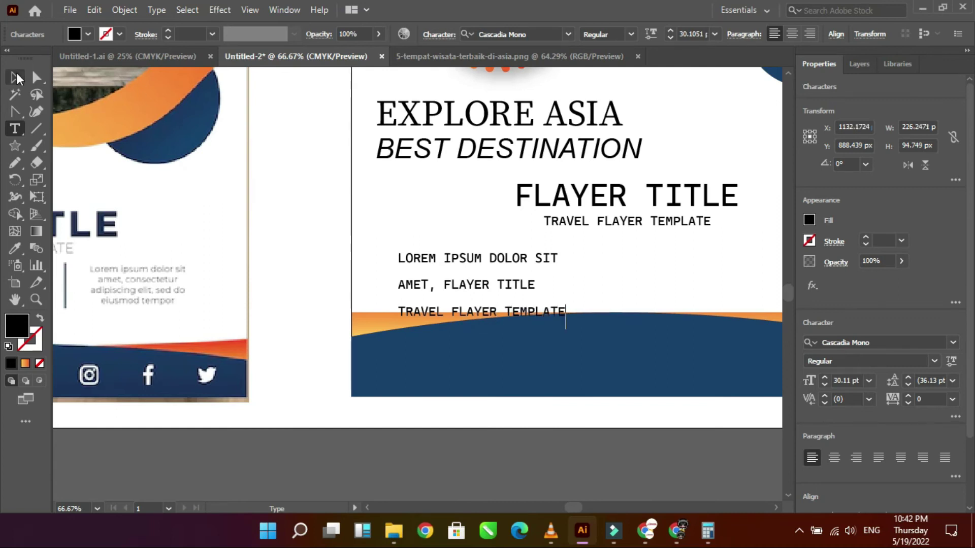
Shrink the body text block and set it in Minion Variable Concept
{"action": "mouse_move", "coordinate": [566, 252]}
{"action": "left_mouse_down"}
{"action": "mouse_move", "coordinate": [478, 291]}
{"action": "mouse_move", "coordinate": [437, 253]}
{"action": "mouse_move", "coordinate": [496, 249]}
{"action": "left_mouse_up"}
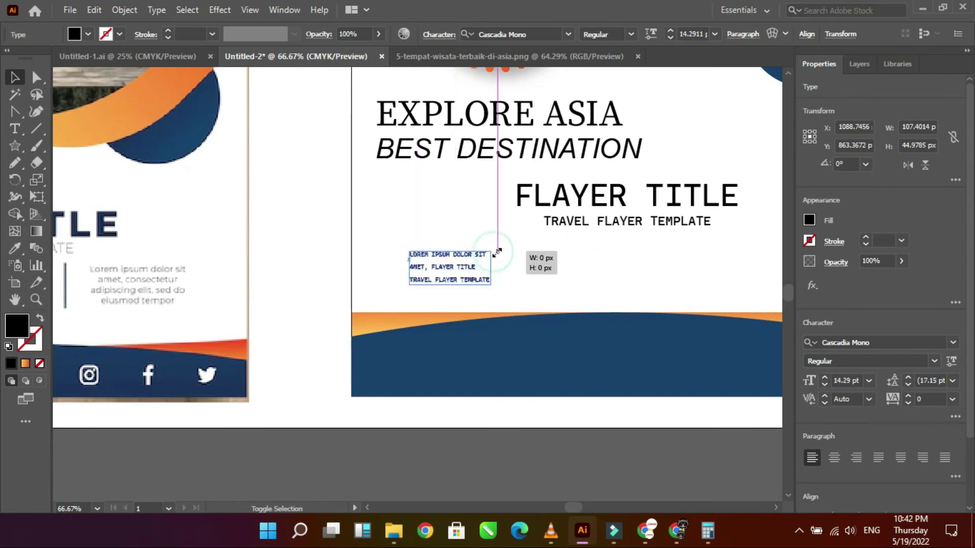
{"action": "scroll", "coordinate": [583, 382], "scroll_direction": "right", "scroll_amount": 5}
{"action": "left_click", "coordinate": [567, 34]}
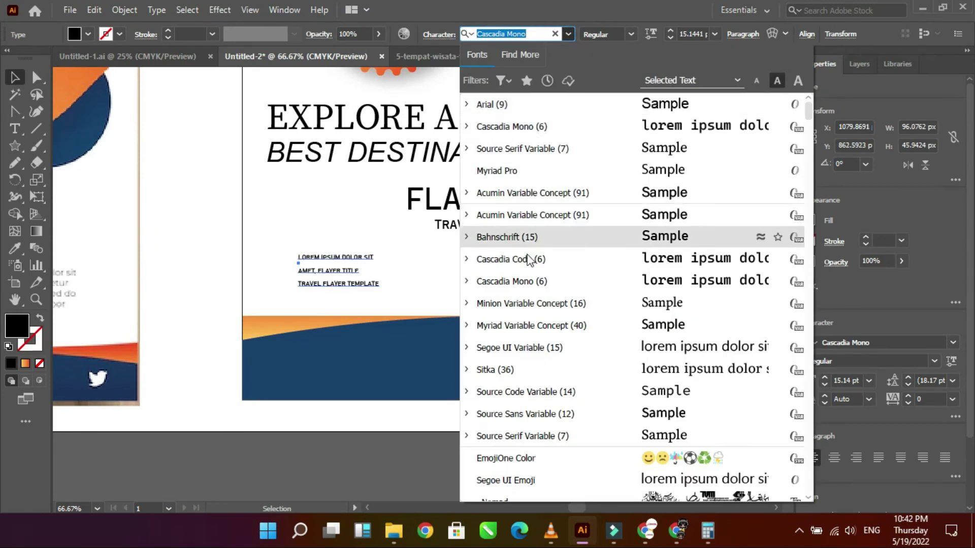
{"action": "left_click", "coordinate": [528, 303]}
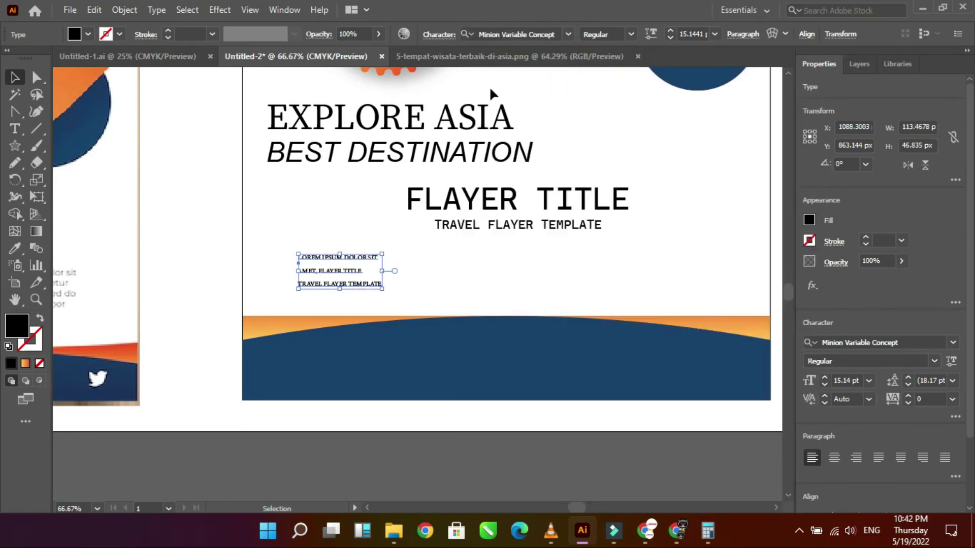
Centre-align the body text lines and shift the block slightly right
{"action": "left_click", "coordinate": [438, 34]}
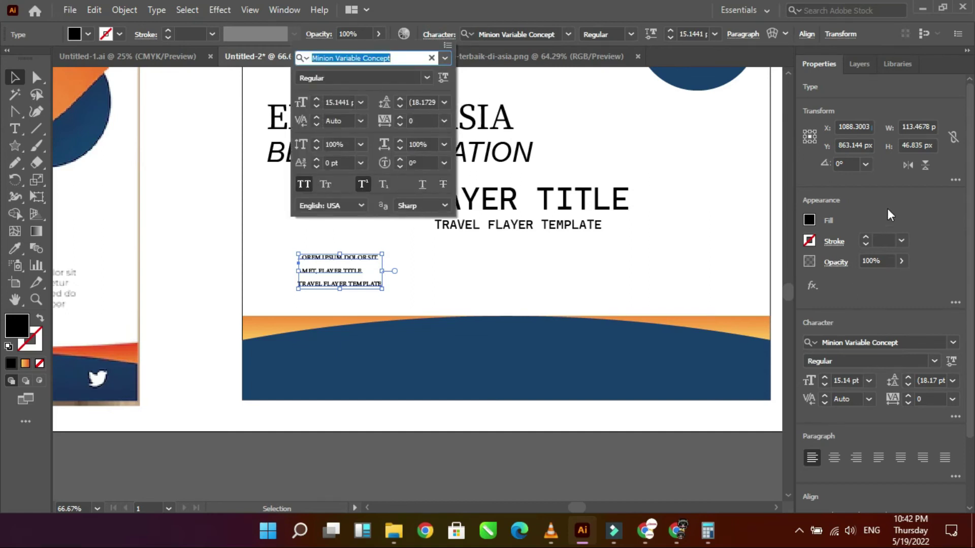
{"action": "left_click", "coordinate": [869, 470]}
{"action": "left_click", "coordinate": [833, 461]}
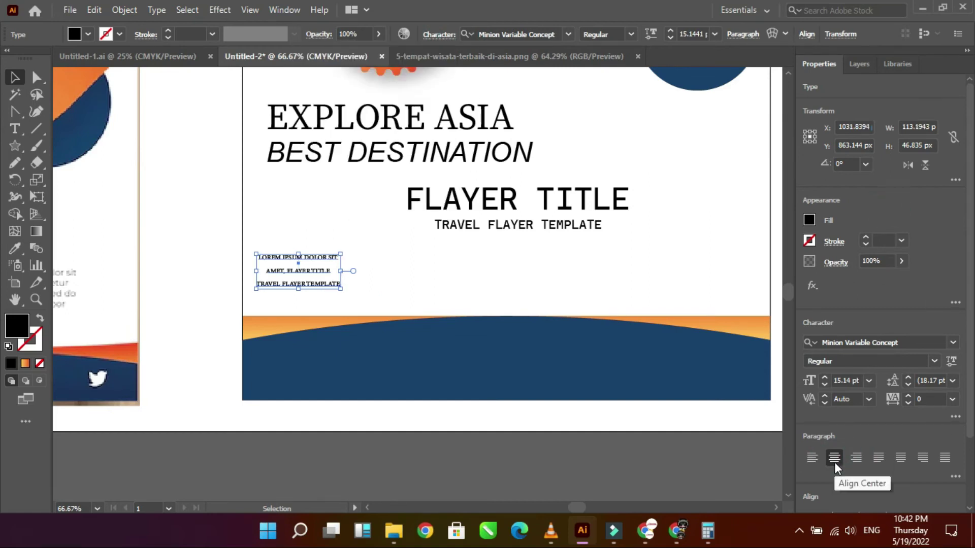
{"action": "mouse_move", "coordinate": [314, 259]}
{"action": "left_mouse_down"}
{"action": "mouse_move", "coordinate": [344, 259]}
{"action": "mouse_move", "coordinate": [396, 290]}
{"action": "left_mouse_up"}
{"action": "left_click", "coordinate": [36, 128]}
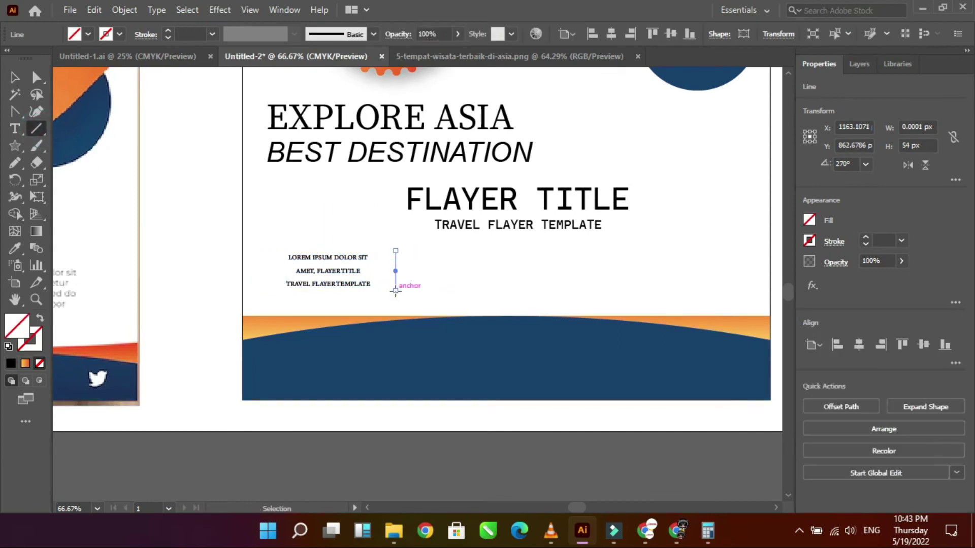
Make the divider a 2 pt stroke, then duplicate text and divider into three columns
{"action": "left_click", "coordinate": [168, 38]}
{"action": "left_click", "coordinate": [15, 77]}
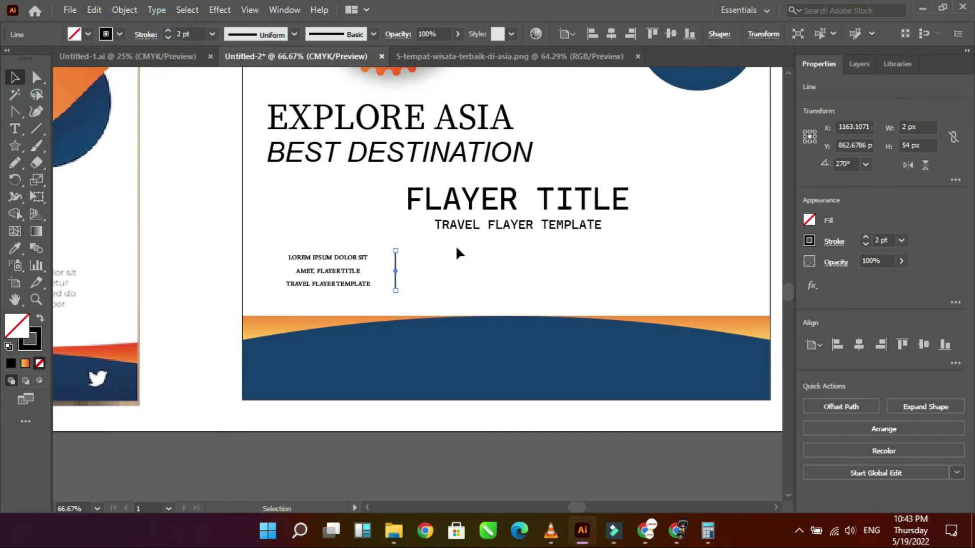
{"action": "left_click", "coordinate": [353, 260], "text": "shift"}
{"action": "mouse_move", "coordinate": [353, 260]}
{"action": "left_mouse_down"}
{"action": "mouse_move", "coordinate": [495, 260]}
{"action": "mouse_move", "coordinate": [498, 281]}
{"action": "left_mouse_up"}
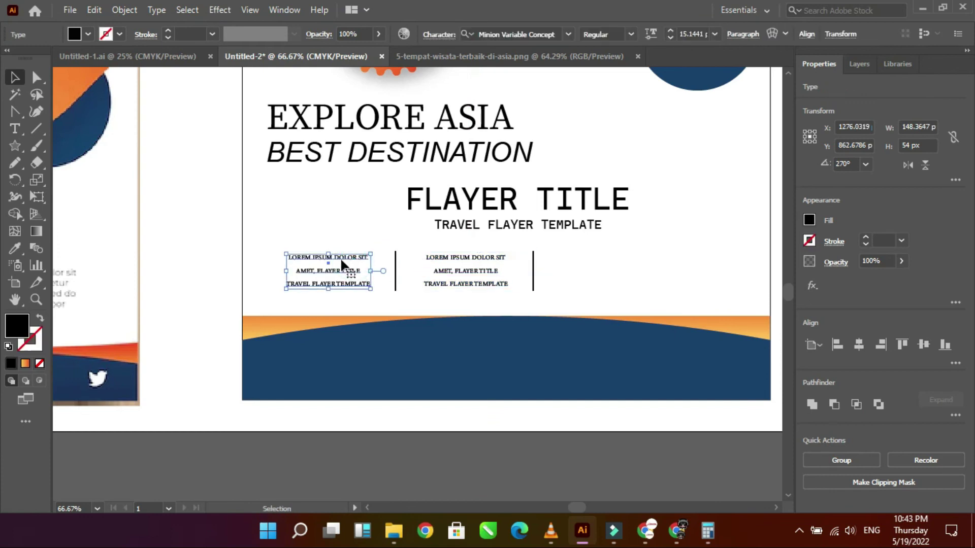
{"action": "left_click_drag", "start_coordinate": [340, 256], "coordinate": [608, 257]}
Group the three text columns with both dividers and move the group slightly right
{"action": "left_click", "coordinate": [533, 264], "text": "shift"}
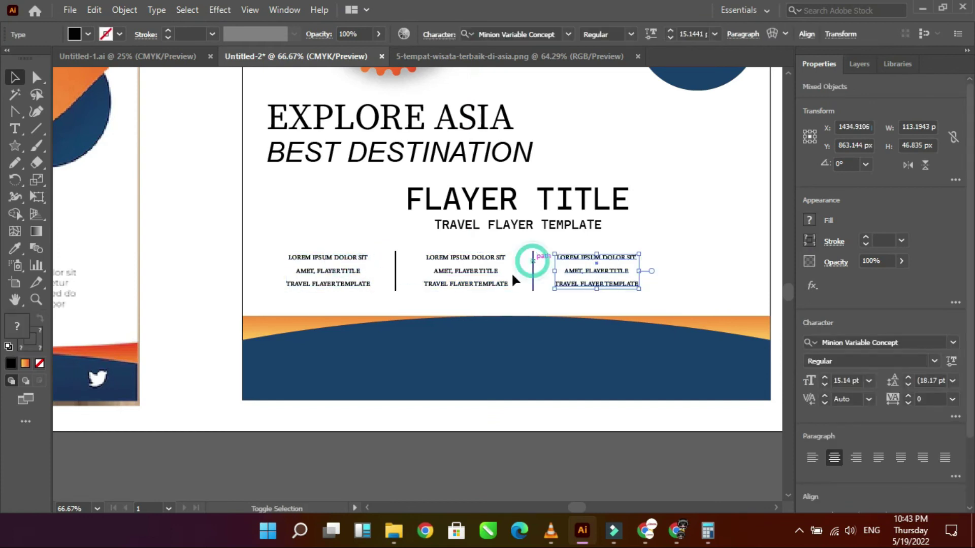
{"action": "left_click", "coordinate": [487, 269], "text": "shift"}
{"action": "left_click", "coordinate": [395, 269], "text": "shift"}
{"action": "left_click", "coordinate": [340, 270], "text": "shift"}
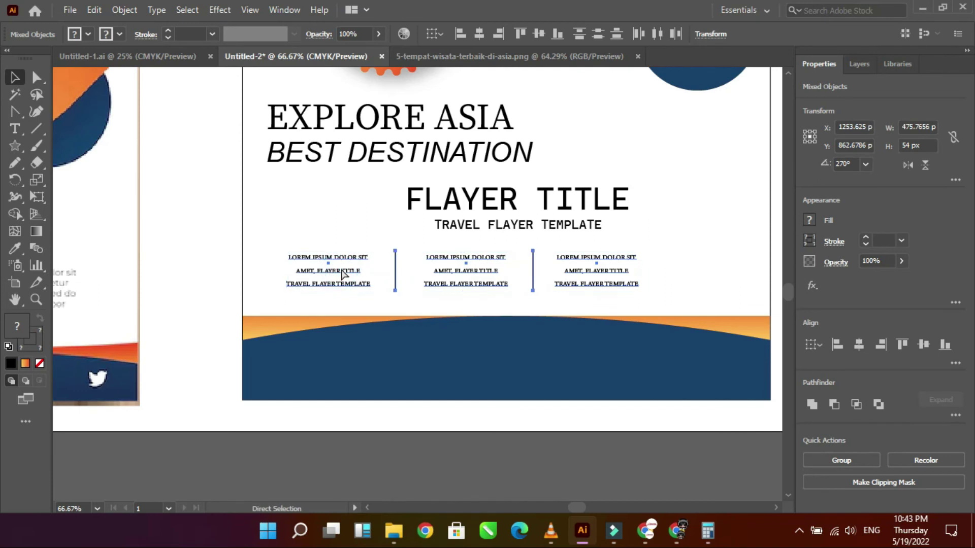
{"action": "key", "text": "ctrl+g"}
{"action": "mouse_move", "coordinate": [466, 259]}
{"action": "left_mouse_down"}
{"action": "mouse_move", "coordinate": [510, 258]}
{"action": "mouse_move", "coordinate": [507, 278]}
{"action": "left_mouse_up"}
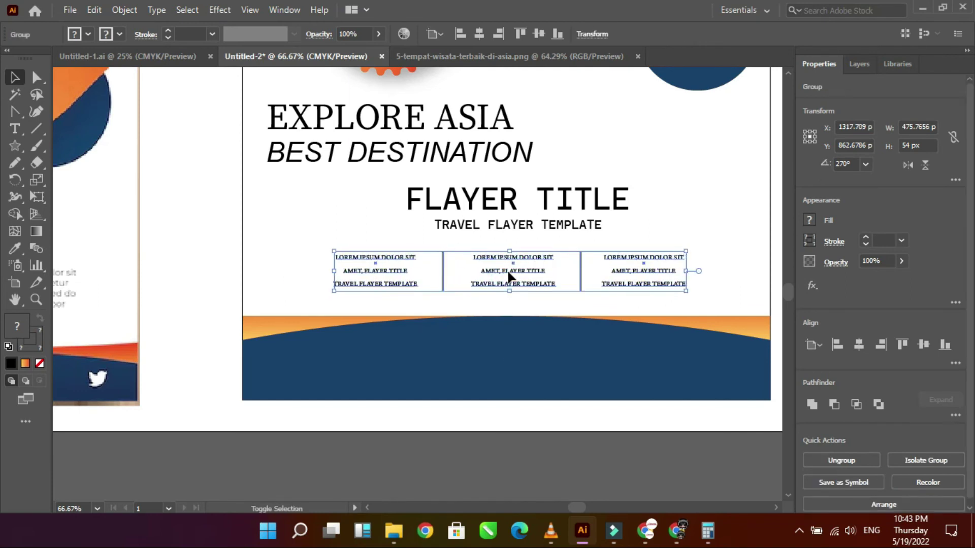
{"action": "key", "text": "ctrl+minus"}
{"action": "key", "text": "ctrl+minus"}
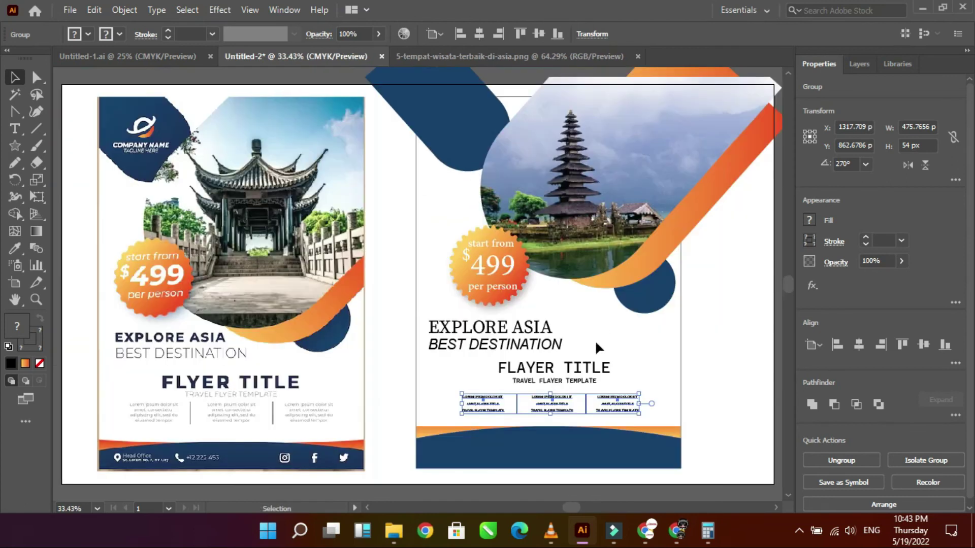
Place the DESIGN logo on the top-left navy shape, bring it to front, and enlarge it
{"action": "left_click", "coordinate": [94, 244]}
{"action": "scroll", "coordinate": [127, 249], "scroll_direction": "left", "scroll_amount": 5}
{"action": "left_click", "coordinate": [163, 327]}
{"action": "left_click", "coordinate": [140, 278]}
{"action": "left_click_drag", "start_coordinate": [141, 278], "coordinate": [696, 83]}
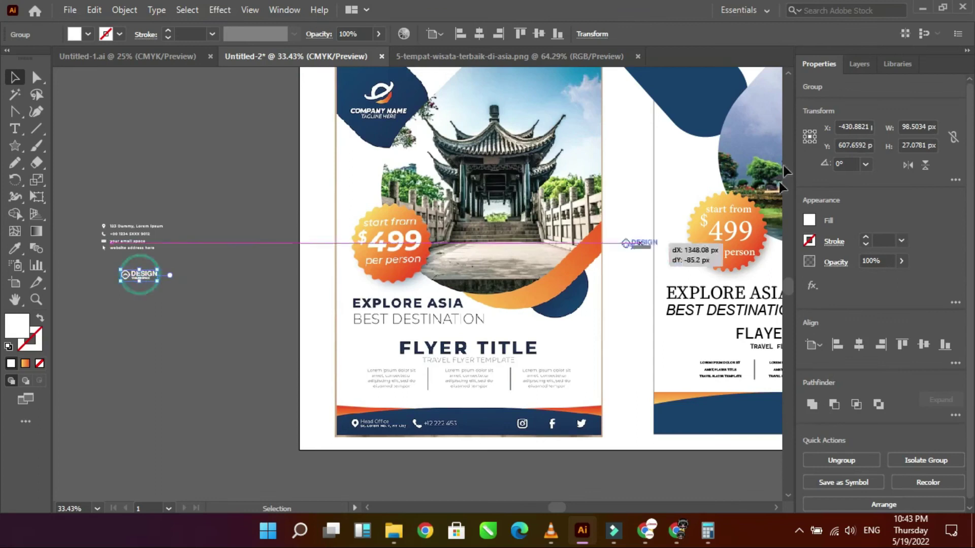
{"action": "scroll", "coordinate": [614, 288], "scroll_direction": "up", "scroll_amount": 5}
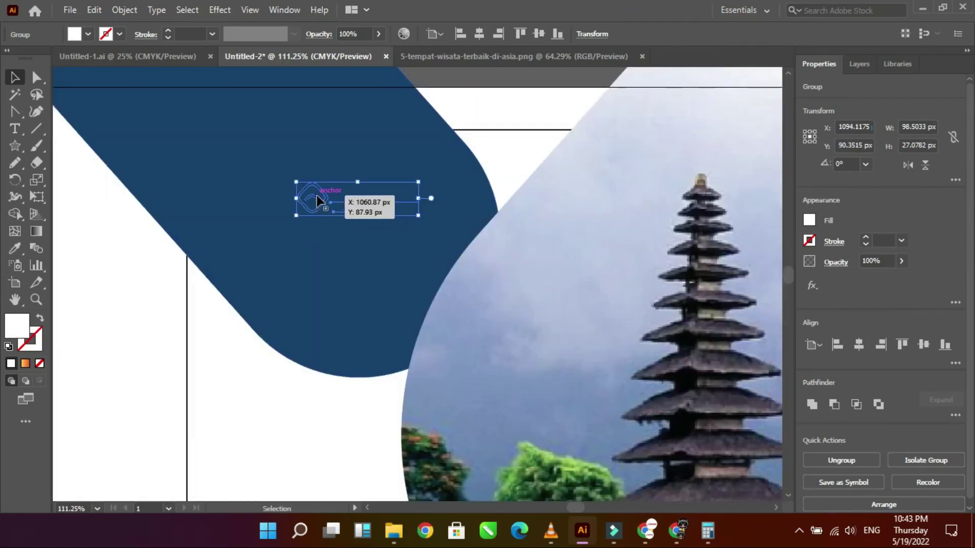
{"action": "right_click", "coordinate": [316, 196]}
{"action": "left_click", "coordinate": [522, 374]}
{"action": "left_click_drag", "start_coordinate": [421, 216], "coordinate": [460, 227]}
{"action": "left_click_drag", "start_coordinate": [394, 193], "coordinate": [376, 213]}
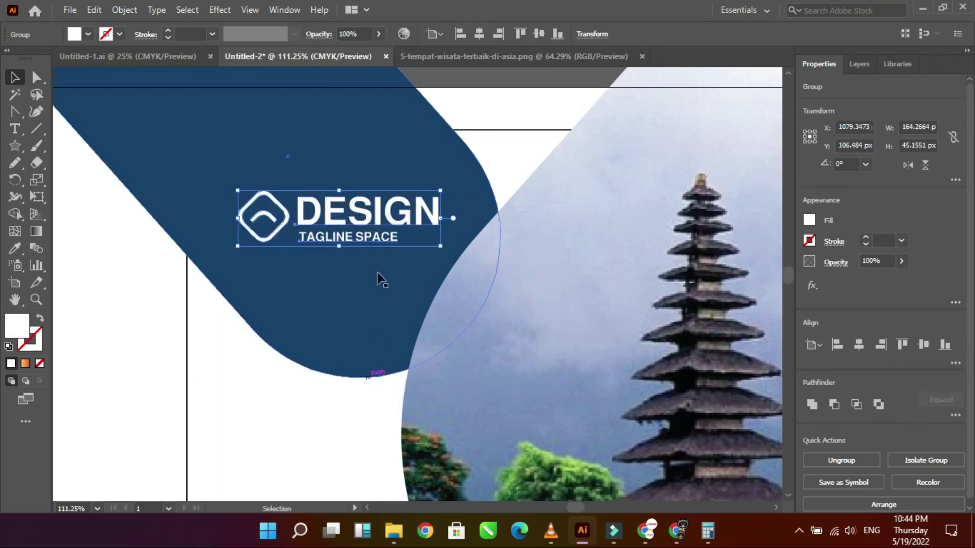
Move the contact details group from the pasteboard into the flyer's footer
{"action": "left_click", "coordinate": [463, 342]}
{"action": "key", "text": "ctrl+minus"}
{"action": "key", "text": "ctrl+minus"}
{"action": "key", "text": "ctrl+minus"}
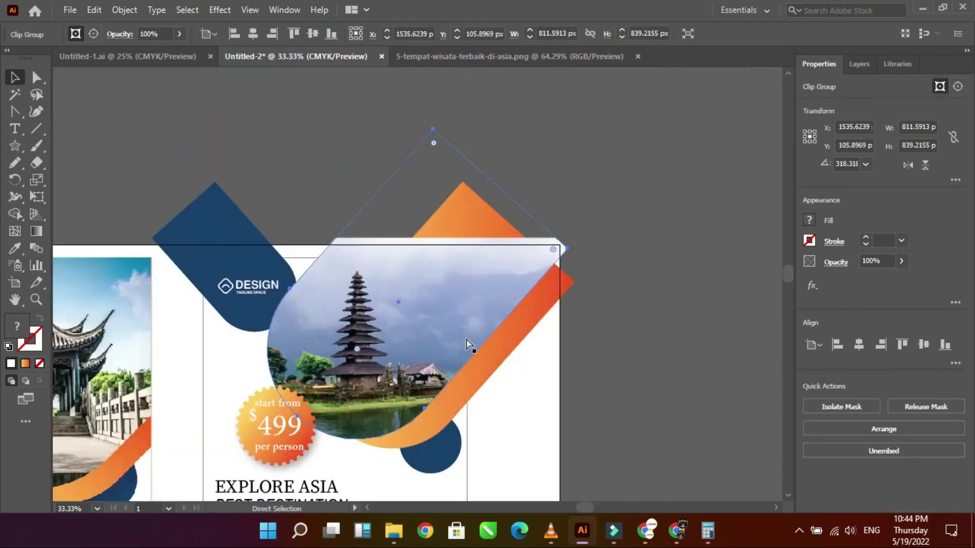
{"action": "key", "text": "ctrl+minus"}
{"action": "scroll", "coordinate": [463, 337], "scroll_direction": "down", "scroll_amount": 3}
{"action": "mouse_move", "coordinate": [250, 416]}
{"action": "left_mouse_down"}
{"action": "mouse_move", "coordinate": [333, 349]}
{"action": "mouse_move", "coordinate": [394, 369]}
{"action": "left_mouse_up"}
{"action": "left_click_drag", "start_coordinate": [69, 224], "coordinate": [531, 403]}
{"action": "key", "text": "ctrl+plus"}
{"action": "key", "text": "ctrl+plus"}
{"action": "key", "text": "ctrl+plus"}
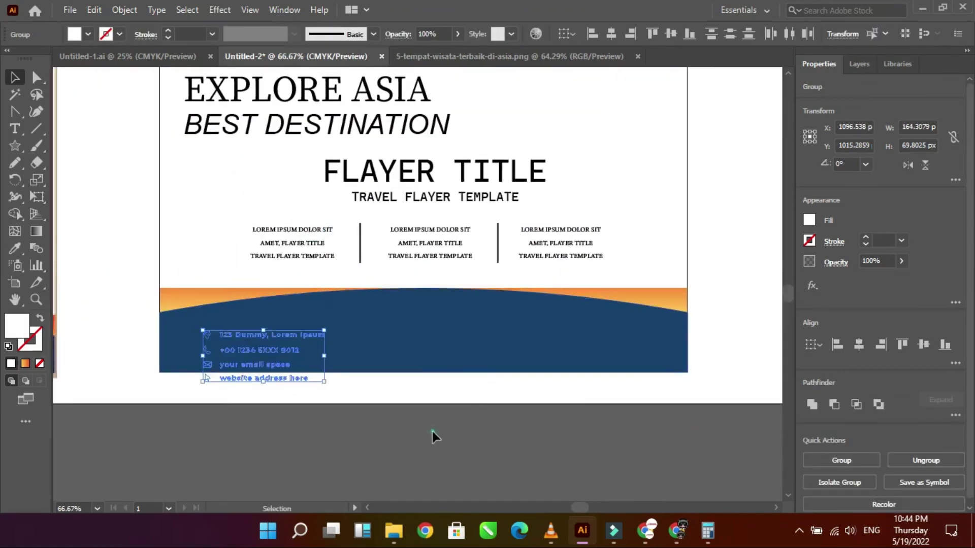
Bring the footer contact details in front of the navy band
{"action": "left_click", "coordinate": [432, 432]}
{"action": "left_click_drag", "start_coordinate": [264, 337], "coordinate": [263, 337]}
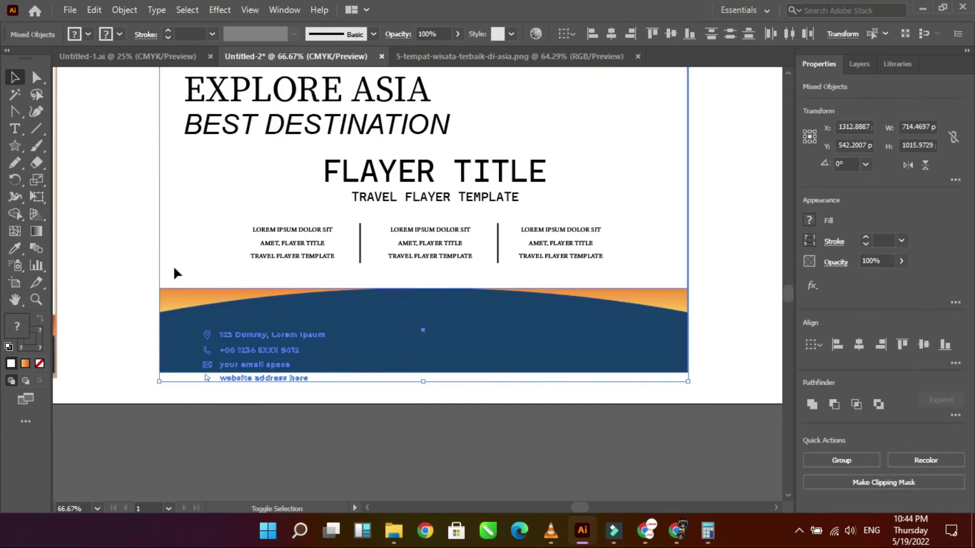
{"action": "right_click", "coordinate": [269, 369]}
{"action": "left_click", "coordinate": [404, 271]}
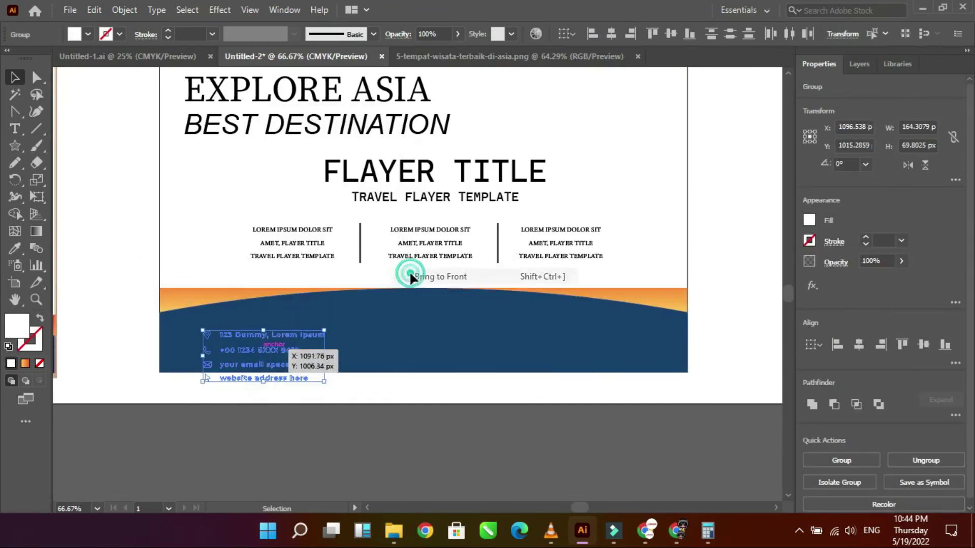
{"action": "left_click", "coordinate": [227, 420]}
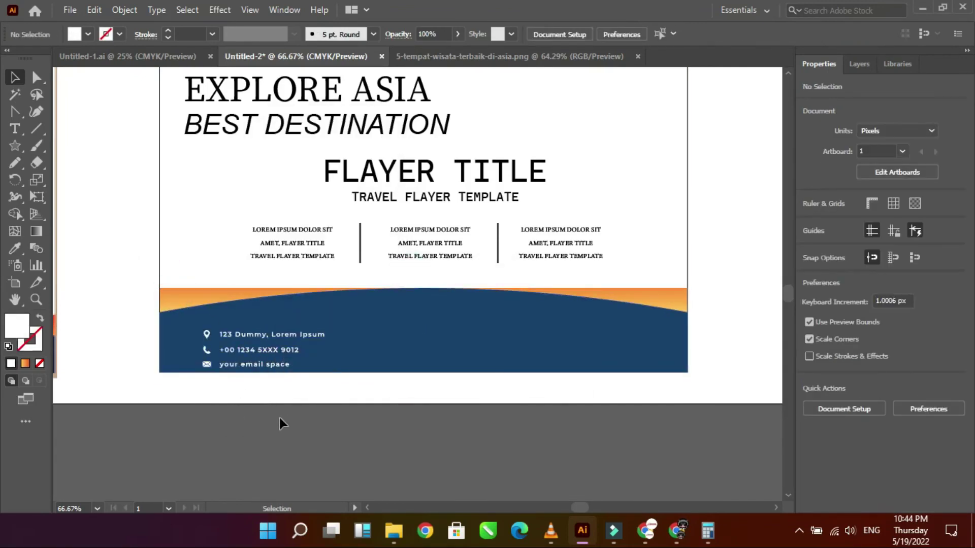
Move the email and website lines to the footer's right and nudge the address lines right
{"action": "left_click", "coordinate": [239, 365]}
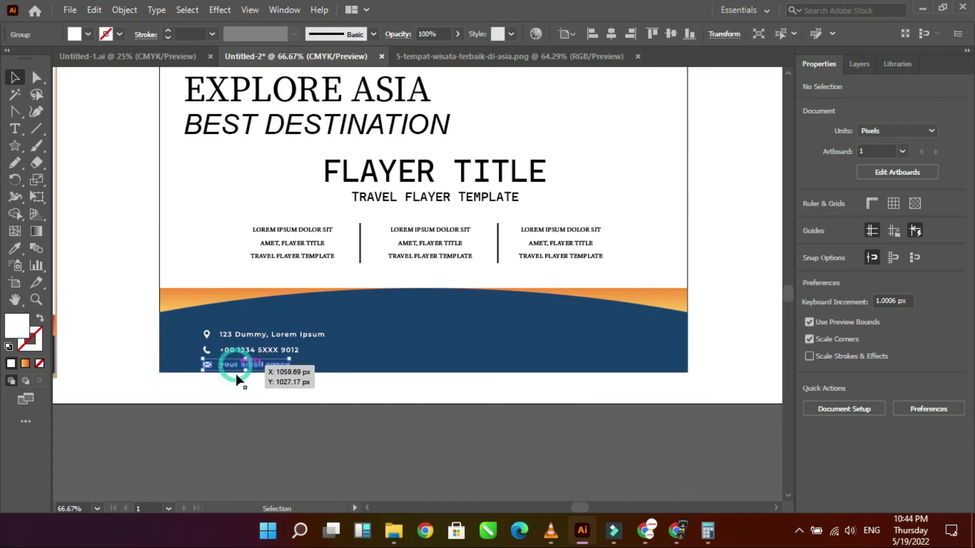
{"action": "left_click", "coordinate": [247, 399]}
{"action": "mouse_move", "coordinate": [262, 364]}
{"action": "left_mouse_down"}
{"action": "mouse_move", "coordinate": [523, 363]}
{"action": "mouse_move", "coordinate": [513, 338]}
{"action": "mouse_move", "coordinate": [498, 343]}
{"action": "left_mouse_up"}
{"action": "left_click", "coordinate": [269, 335], "text": "shift"}
{"action": "left_click_drag", "start_coordinate": [285, 339], "coordinate": [307, 339]}
{"action": "left_click", "coordinate": [571, 440]}
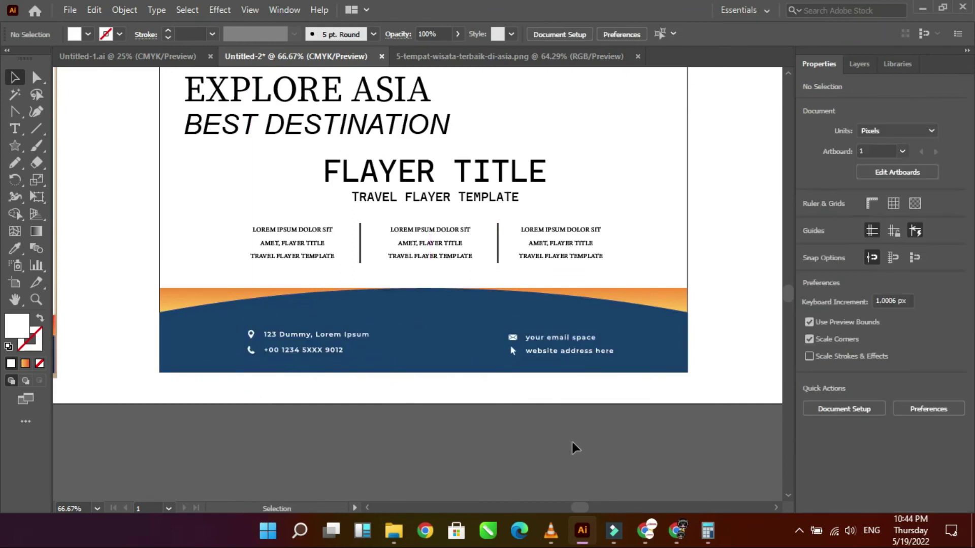
Fit the artboard in the window and select the flyer's page border rectangle
{"action": "key", "text": "ctrl+0"}
{"action": "key", "text": "v"}
{"action": "left_click", "coordinate": [413, 188]}
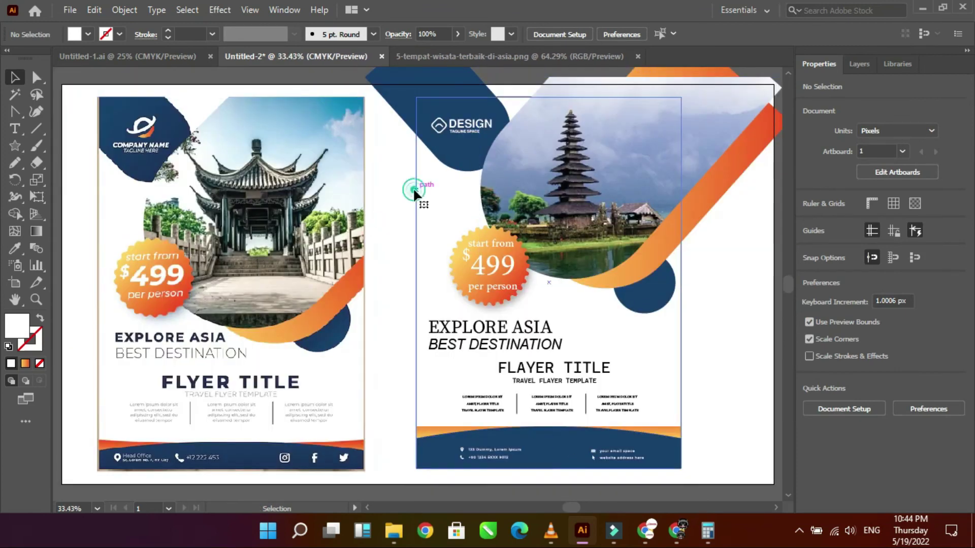
{"action": "right_click", "coordinate": [414, 189]}
{"action": "left_click", "coordinate": [570, 370]}
Clip all the right flyer's artwork to its page border with Make Clipping Mask
{"action": "mouse_move", "coordinate": [386, 107]}
{"action": "left_mouse_down"}
{"action": "mouse_move", "coordinate": [729, 482]}
{"action": "mouse_move", "coordinate": [758, 370]}
{"action": "left_mouse_up"}
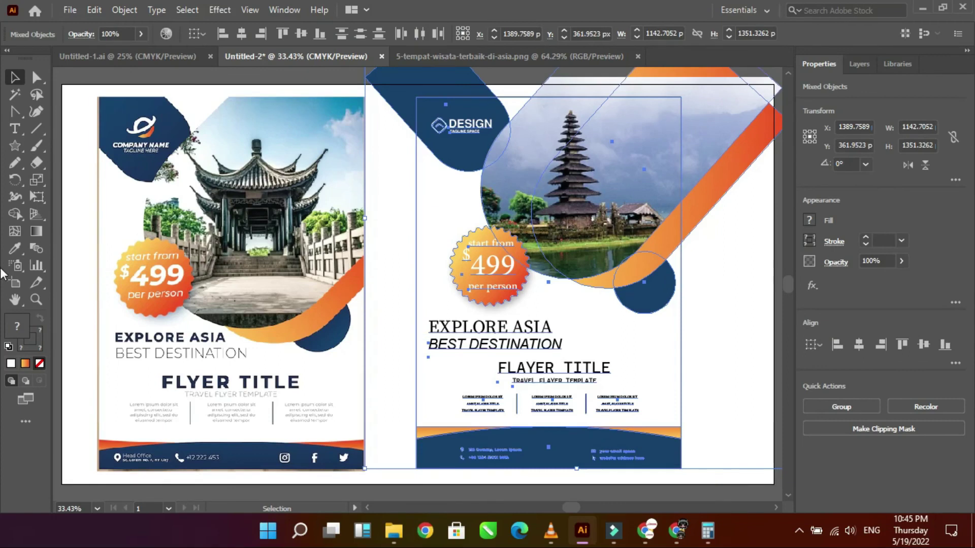
{"action": "left_click", "coordinate": [124, 10]}
{"action": "left_click", "coordinate": [366, 487]}
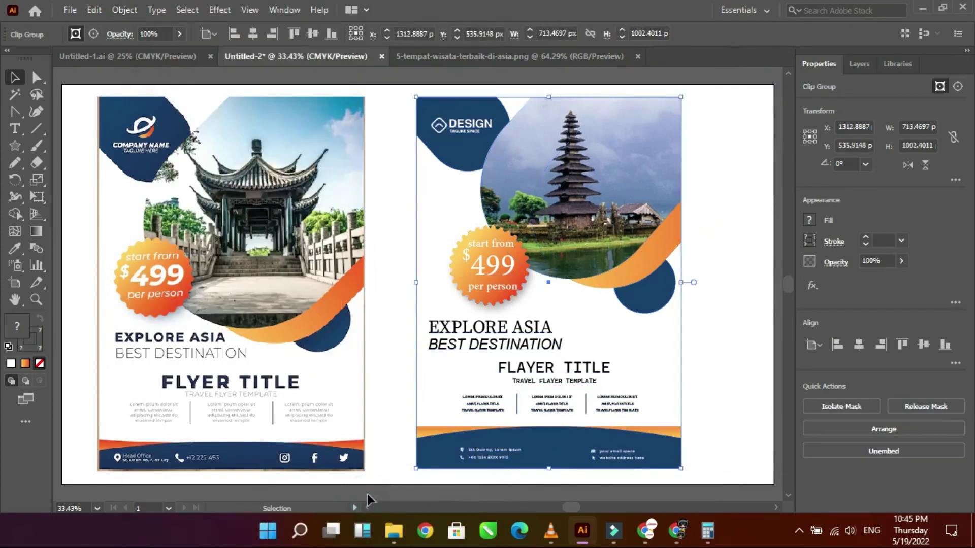
{"action": "left_click", "coordinate": [692, 334]}
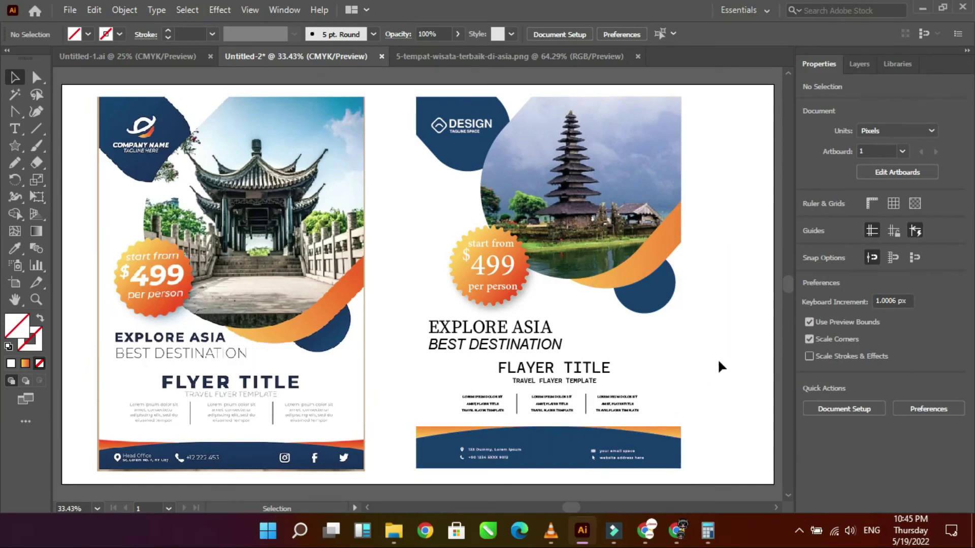
Delete the reference flyer image on the left
{"action": "left_click", "coordinate": [342, 232]}
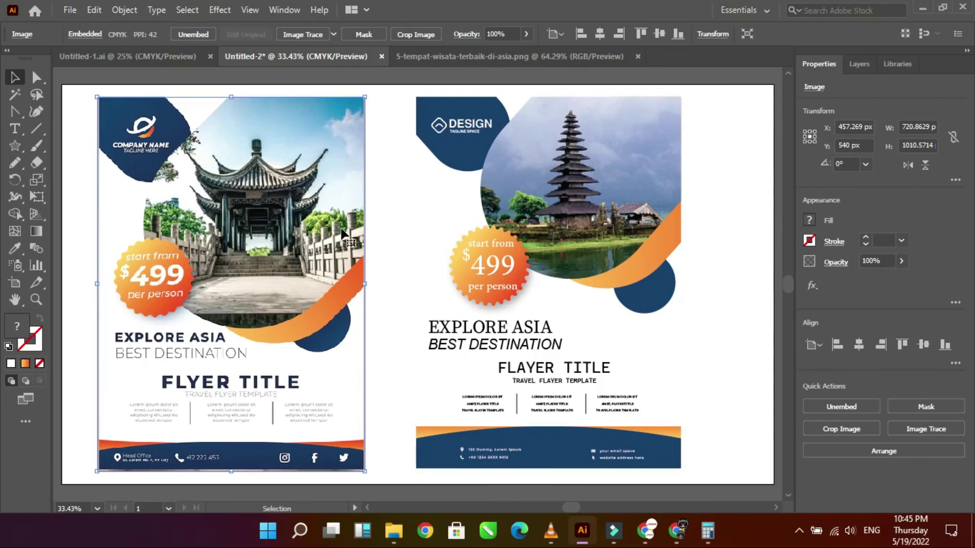
{"action": "key", "text": "Delete"}
{"action": "left_click", "coordinate": [665, 171]}
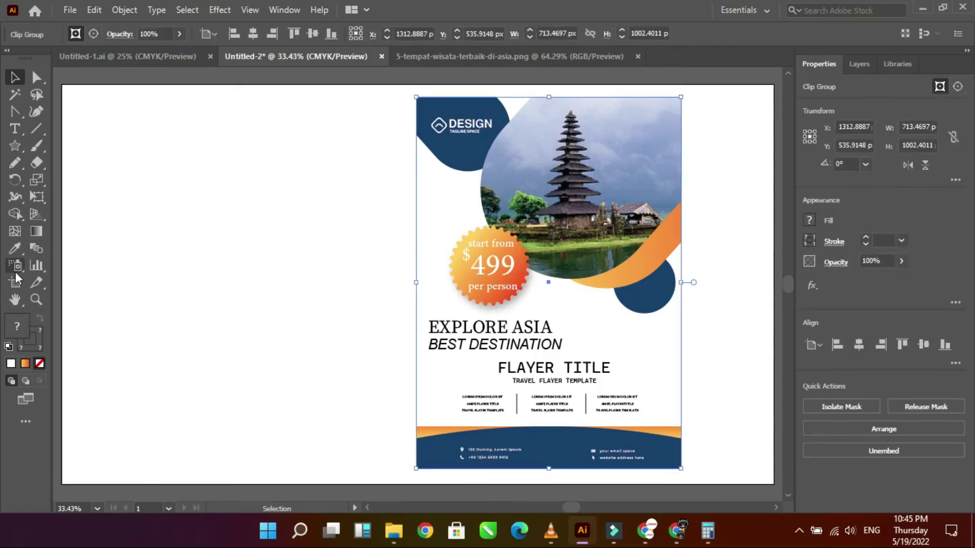